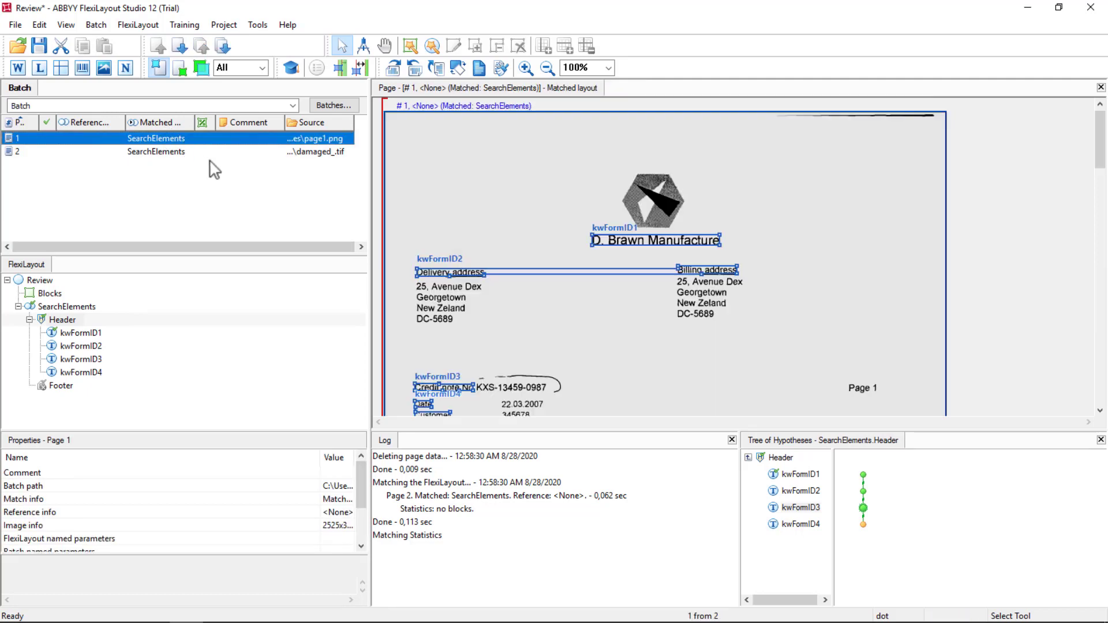
Collapse the Header group and add a Static Text element named kwDate under SearchElements
scroll(497, 315, "down", 3)
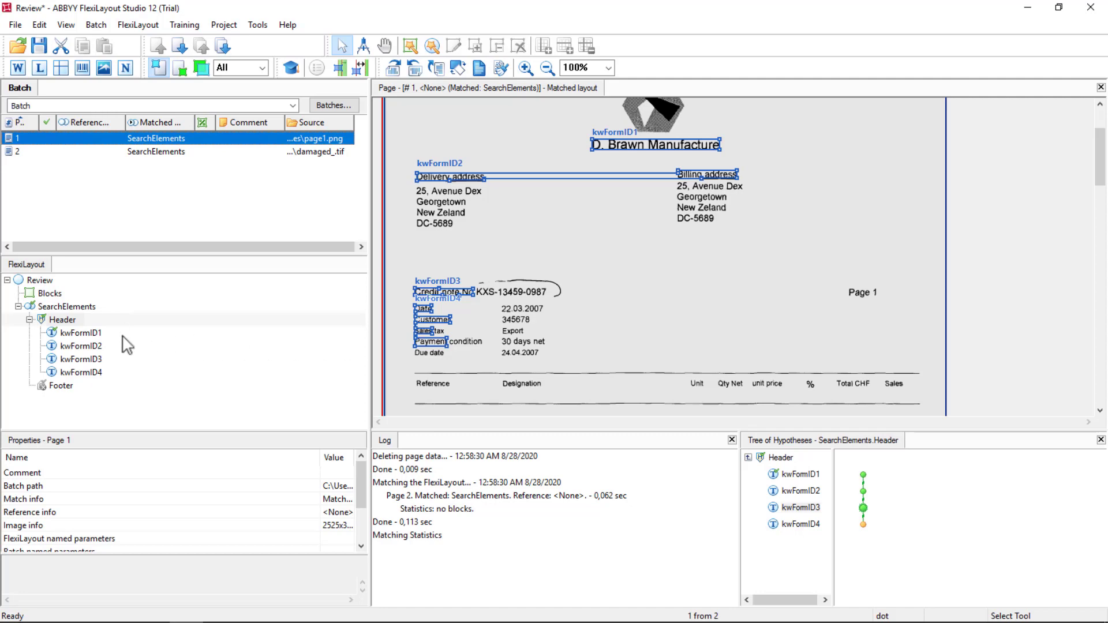
left_click(29, 319)
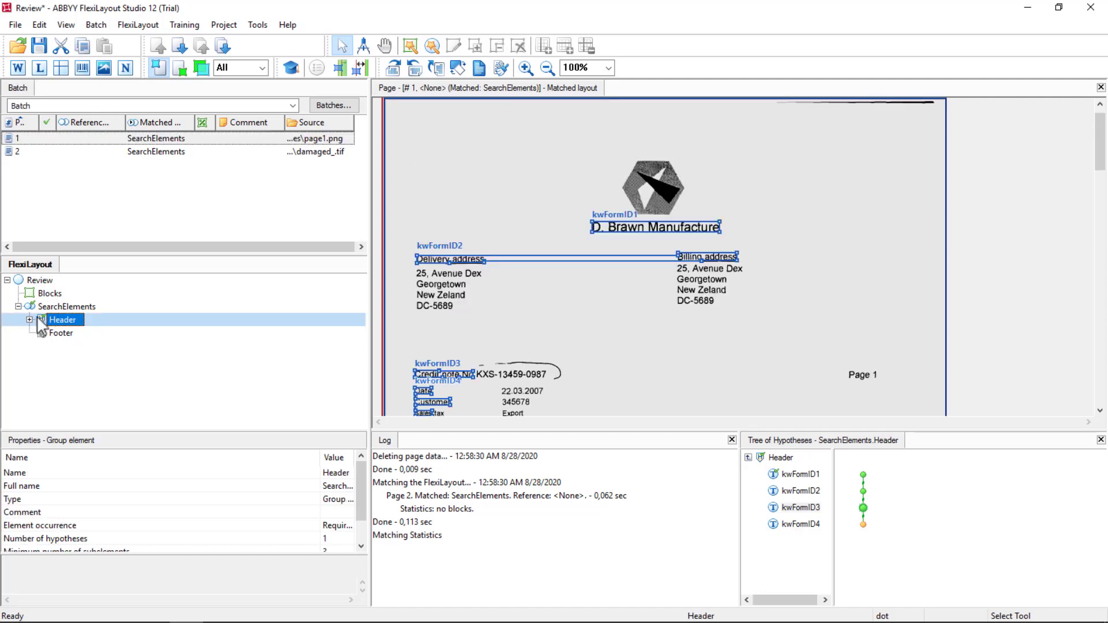
right_click(64, 308)
mouse_move(123, 317)
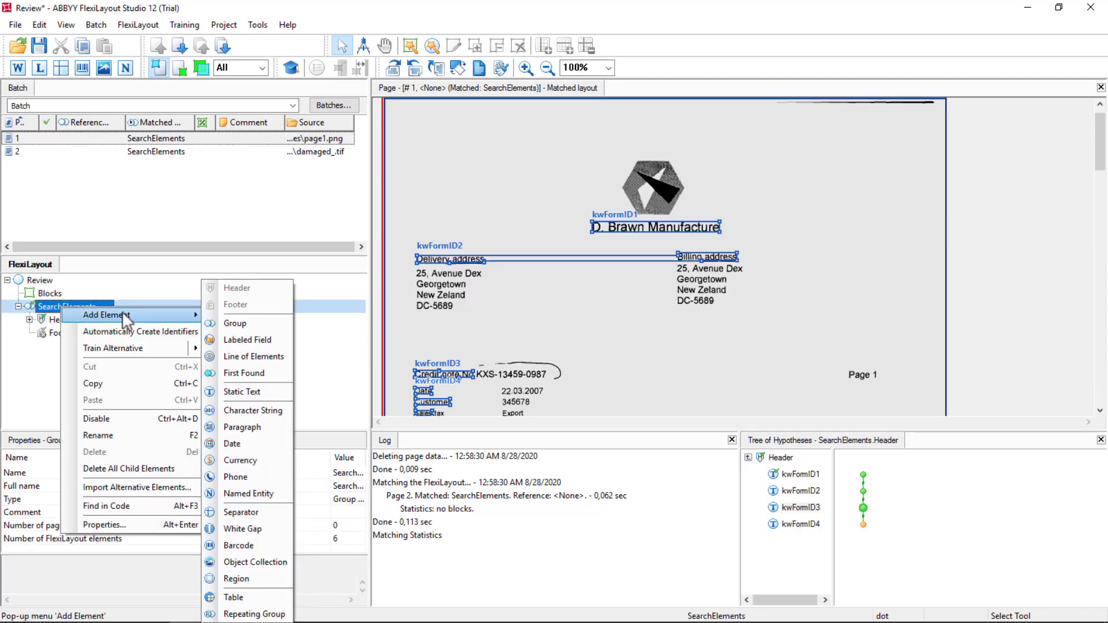
left_click(246, 391)
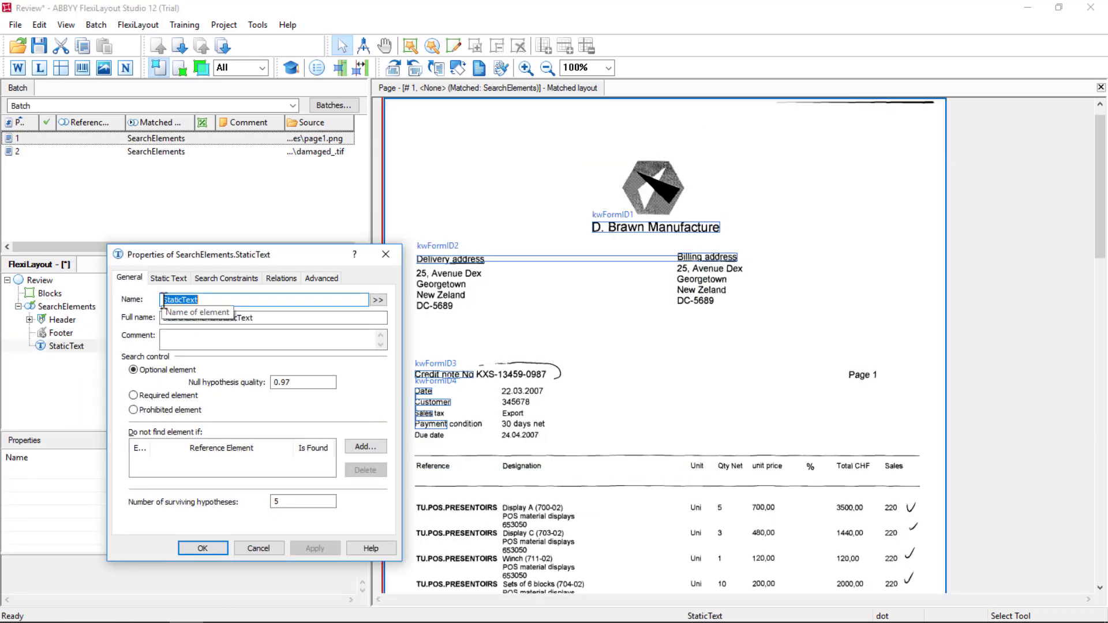
type("kwDate")
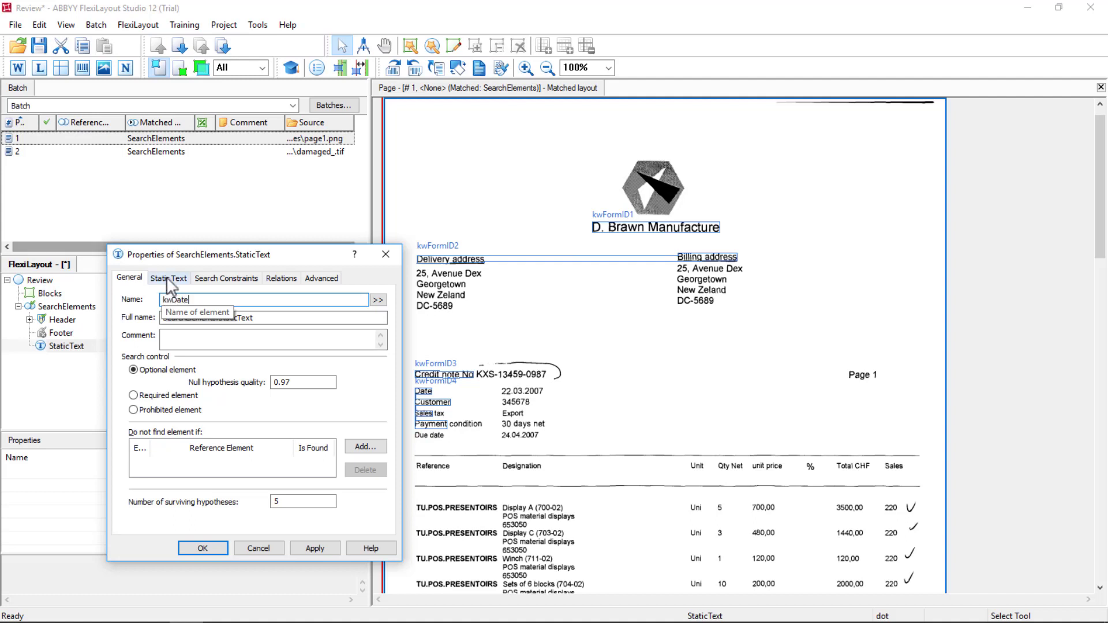
Set kwDate's search text to "Date" with a maximum error percentage of 0 and save the element
left_click(168, 278)
triple_click(228, 320)
key("End")
key("ctrl+a")
type("D")
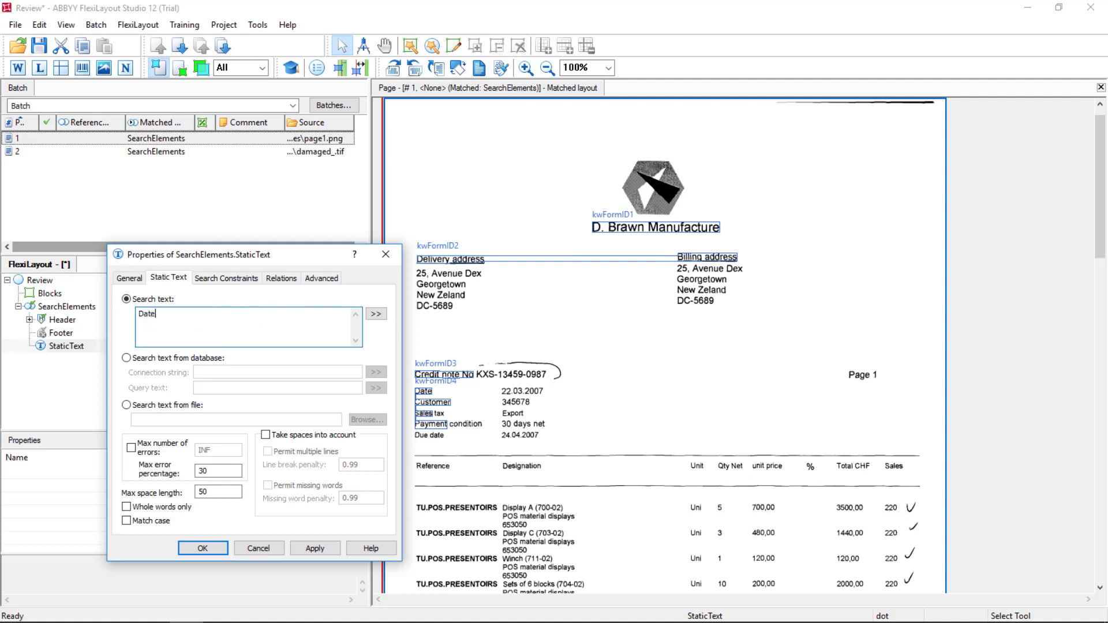
type("ate")
double_click(217, 470)
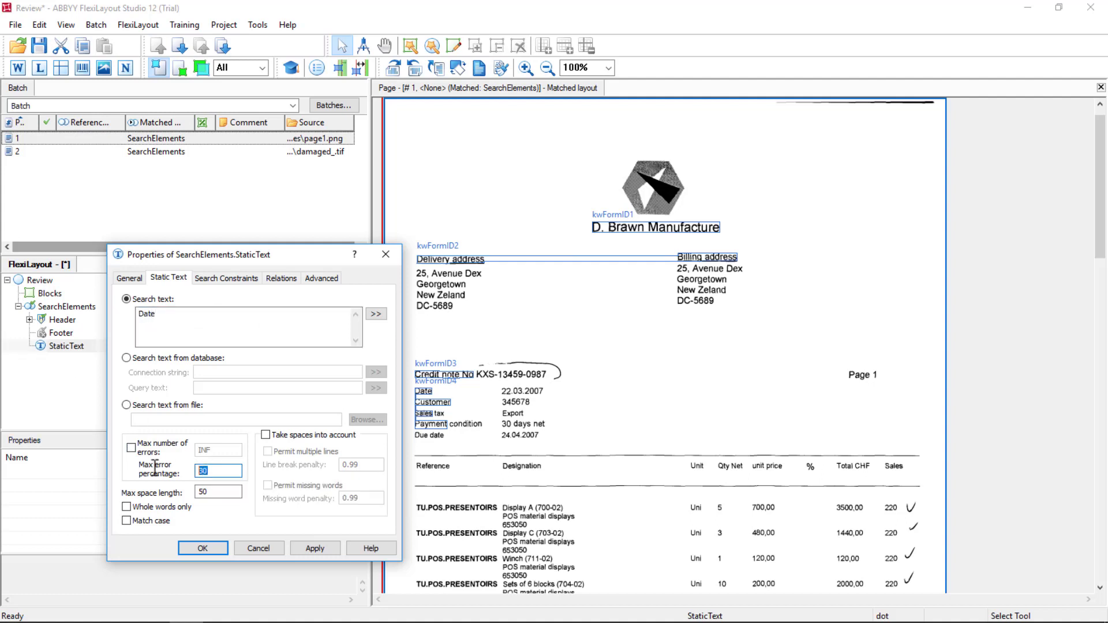
type("0")
left_click(316, 549)
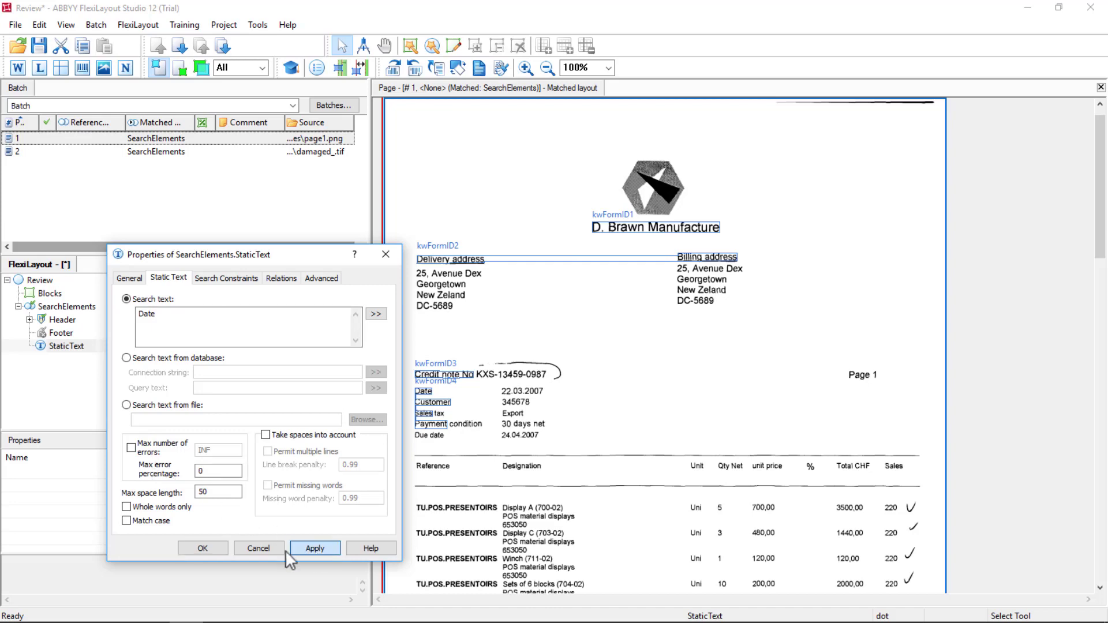
left_click(202, 549)
Match the FlexiLayout on page 1 and inspect where the kwDate hypothesis lands on the page
right_click(61, 138)
key("Escape")
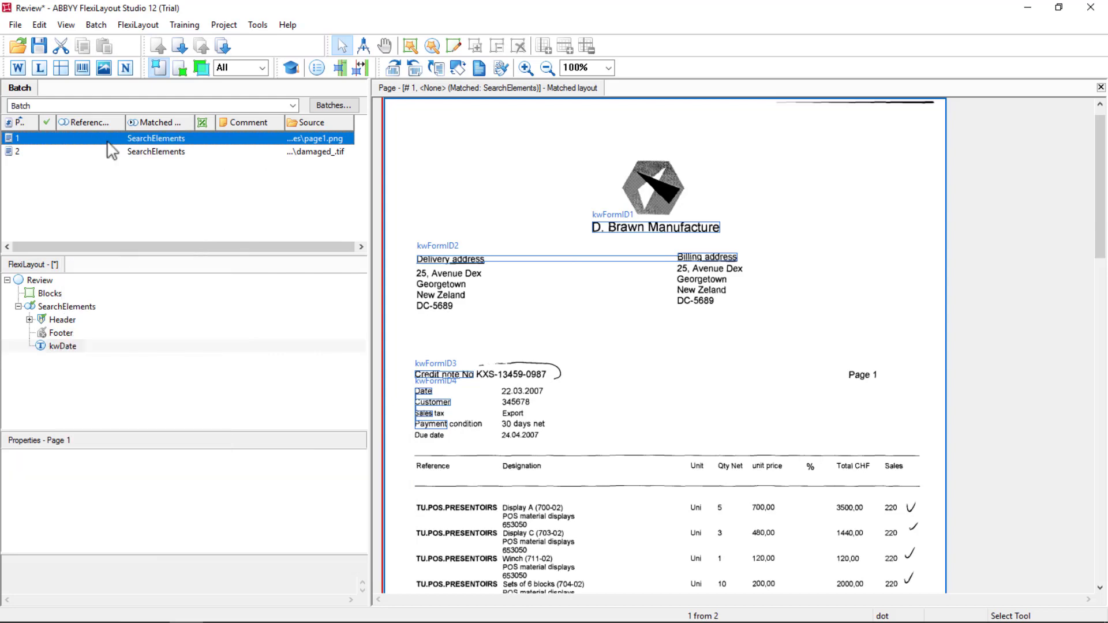
key("F5")
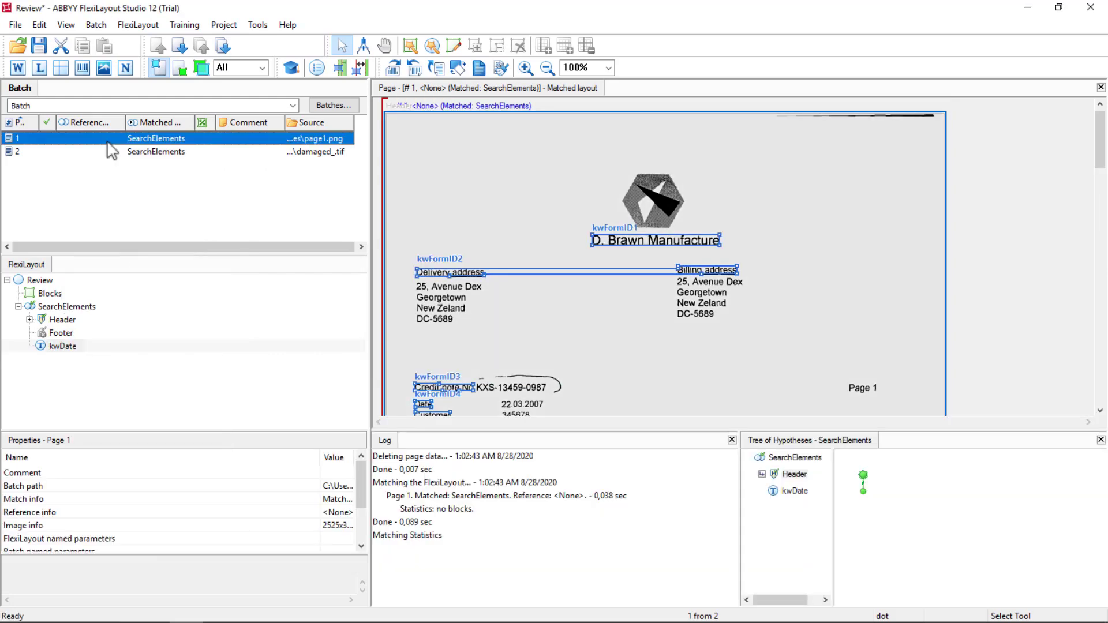
left_click(864, 492)
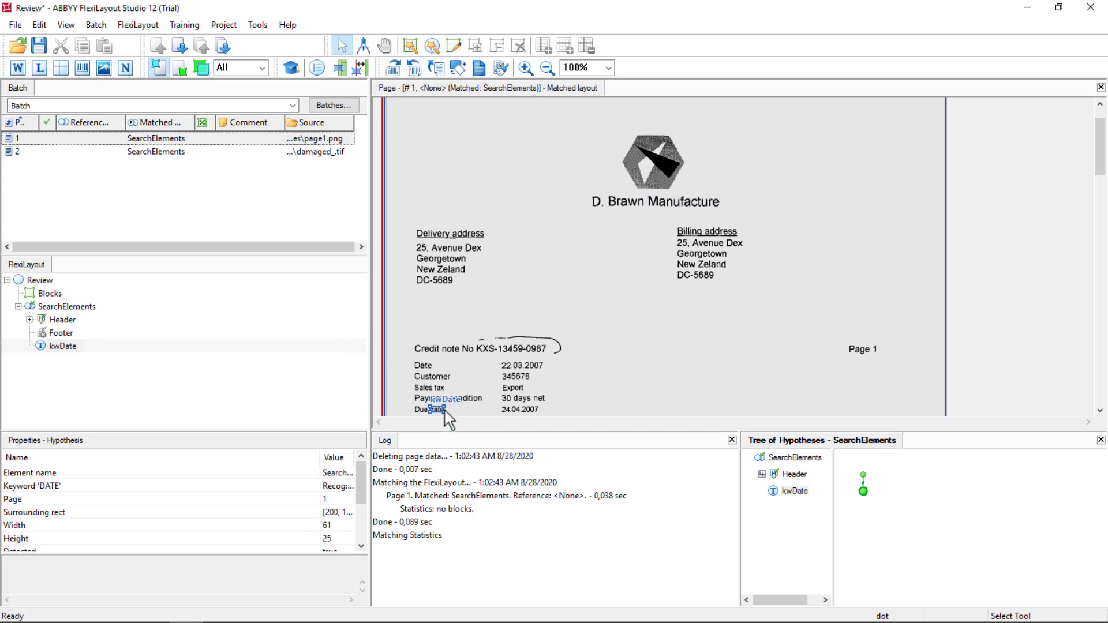
Enable case matching for the kwDate element's static text search
double_click(62, 347)
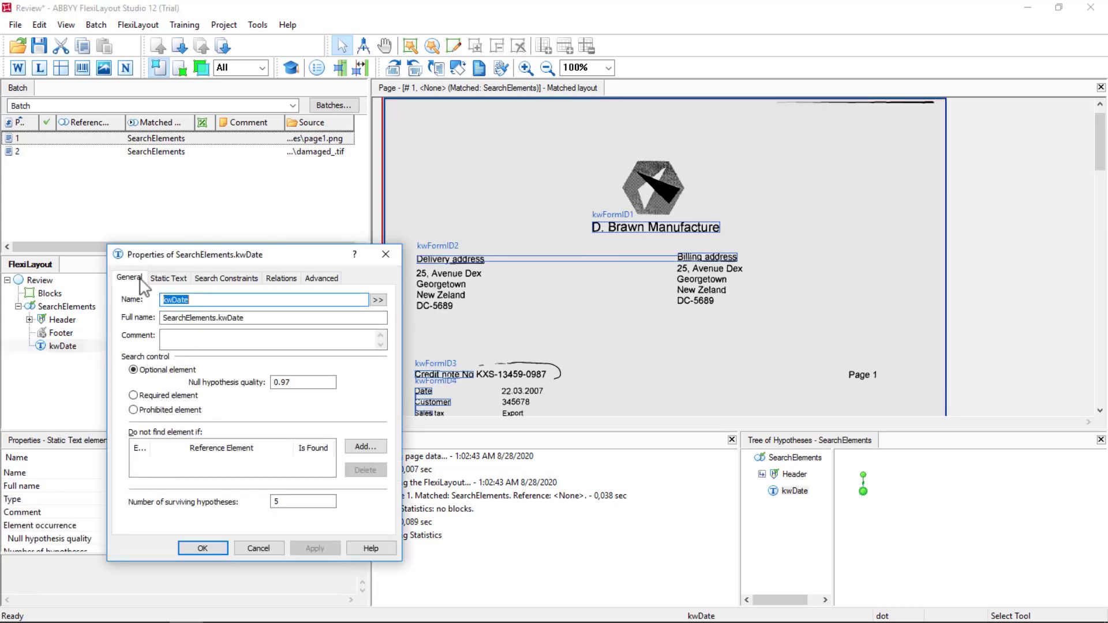
left_click(164, 277)
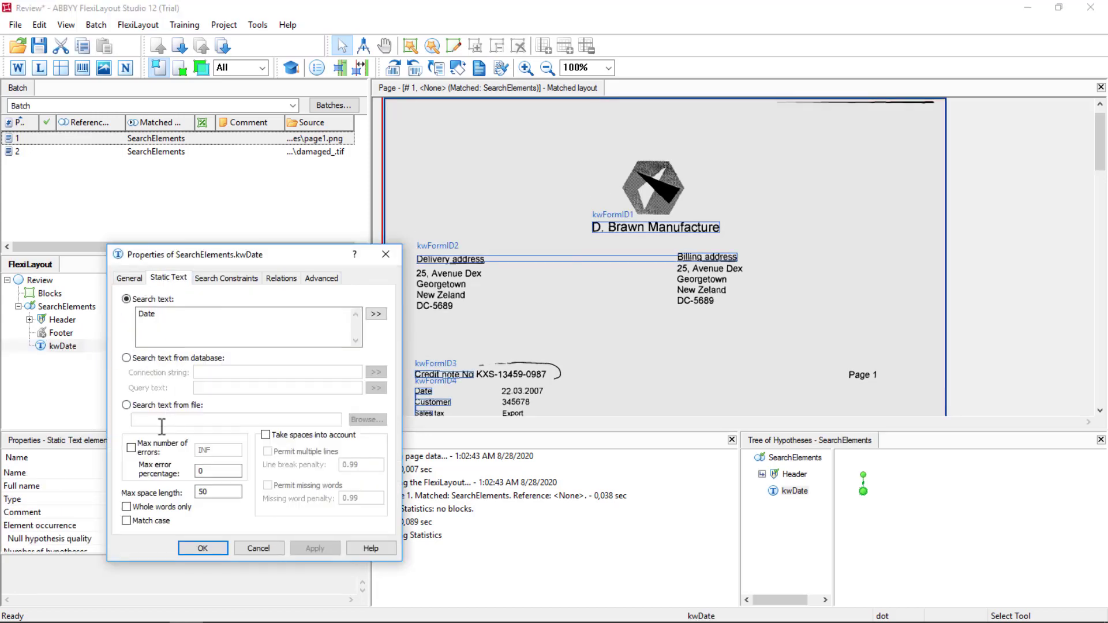
left_click(127, 521)
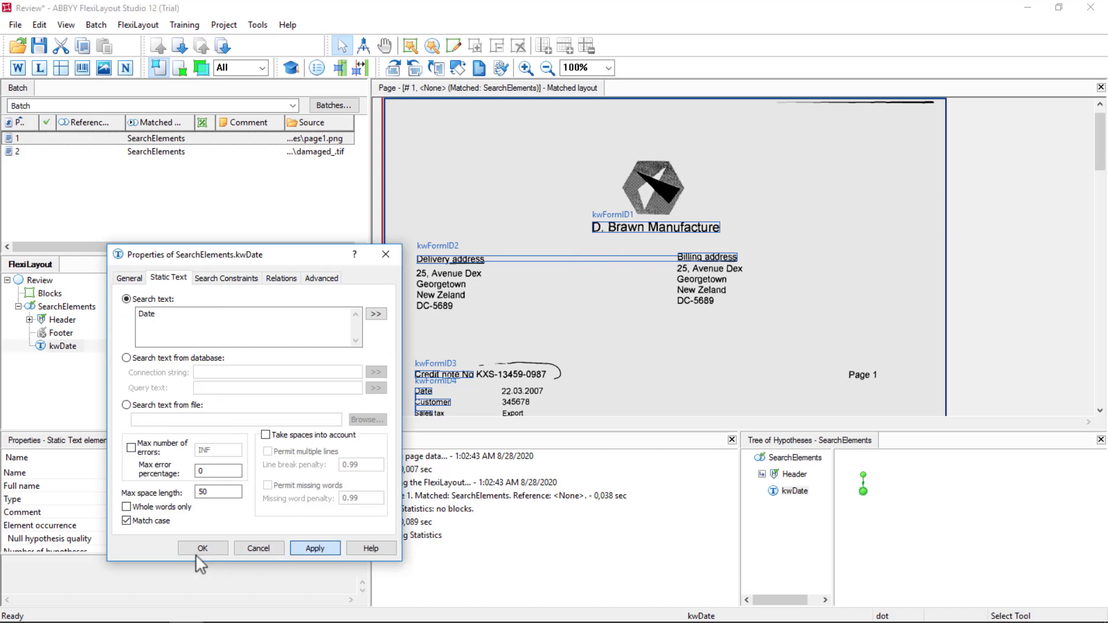
left_click(197, 552)
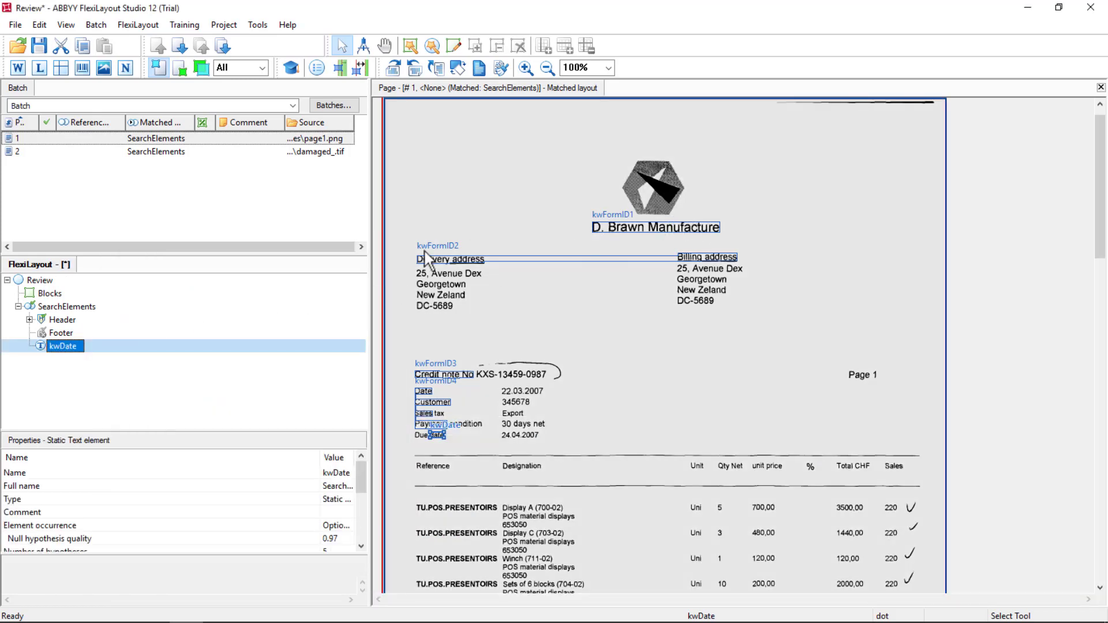
Rematch page 1 with the case-sensitive kwDate element and check its hypothesis on the page
right_click(23, 140)
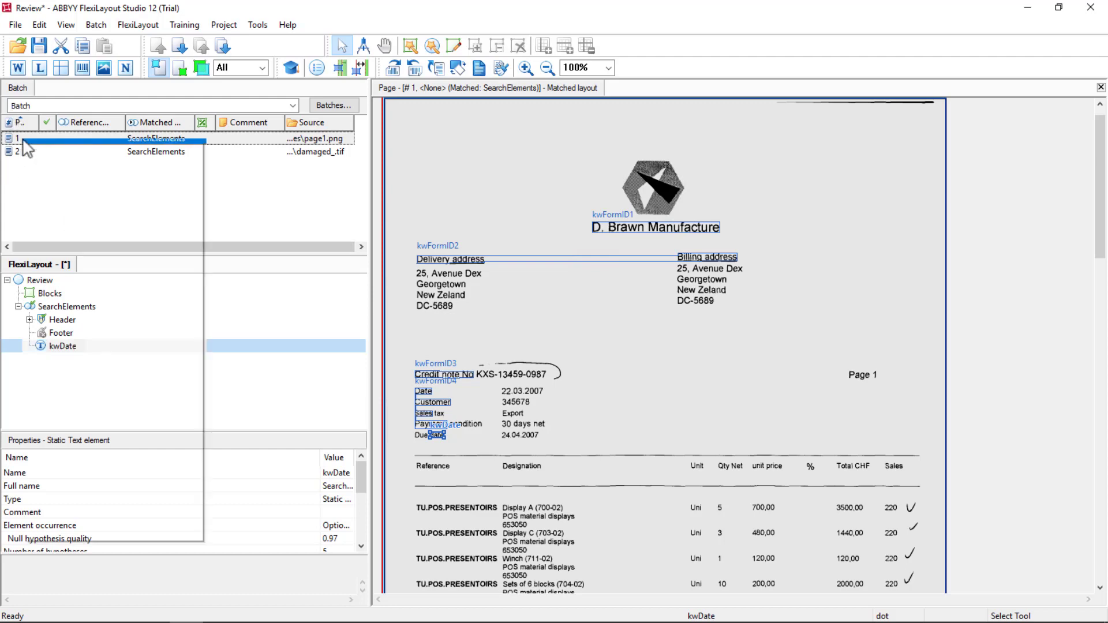
left_click(54, 147)
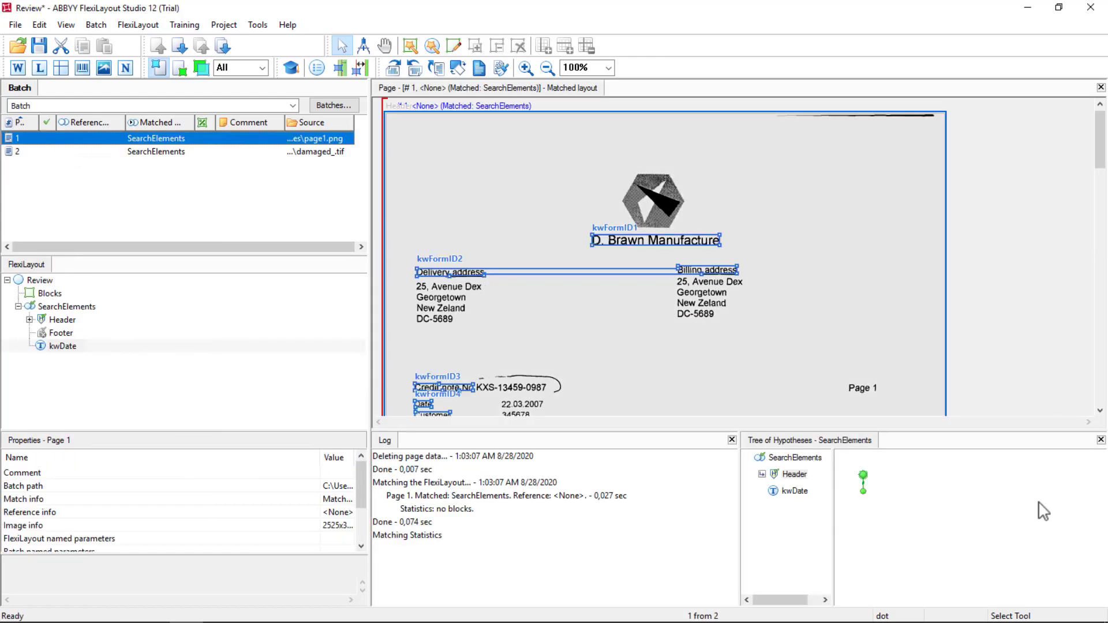
left_click(863, 492)
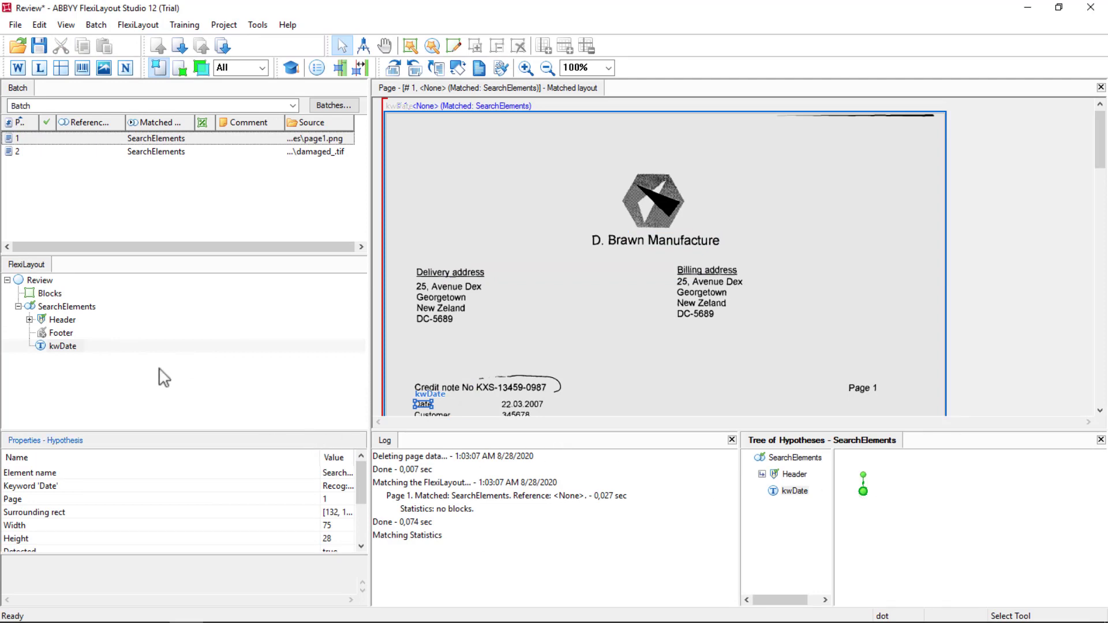
Add a Character String element named Date under SearchElements
right_click(64, 309)
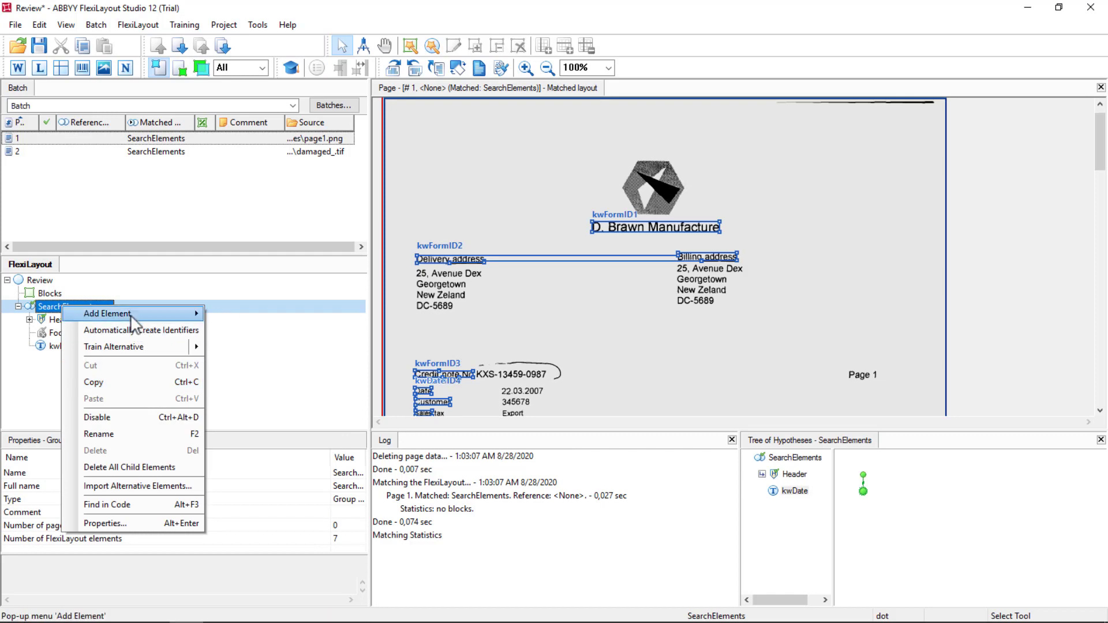
mouse_move(133, 317)
left_click(271, 413)
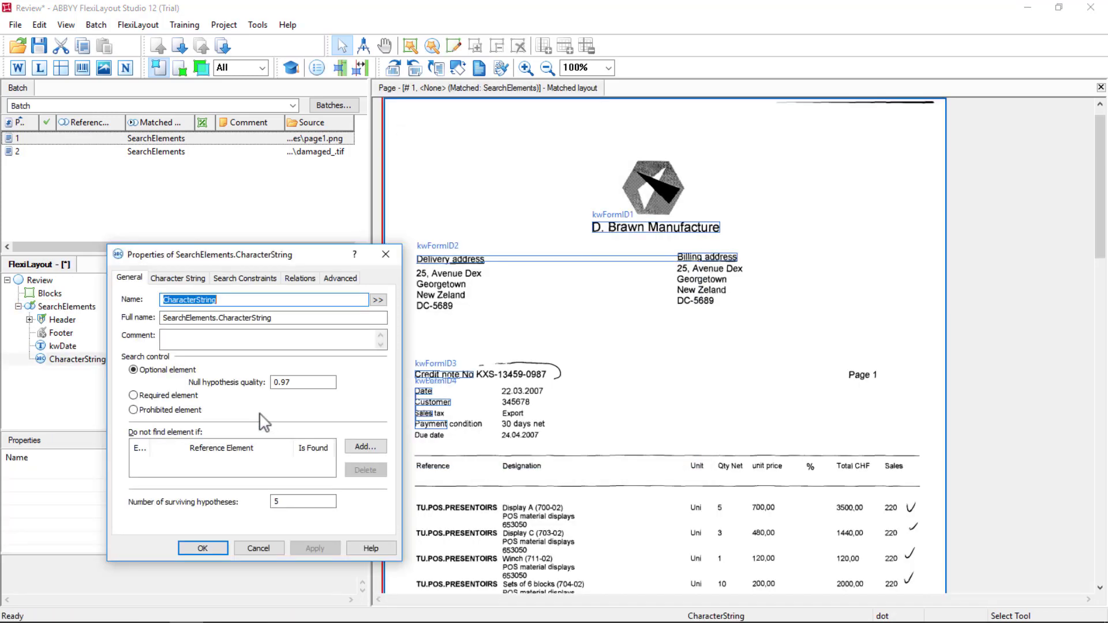
type("Date")
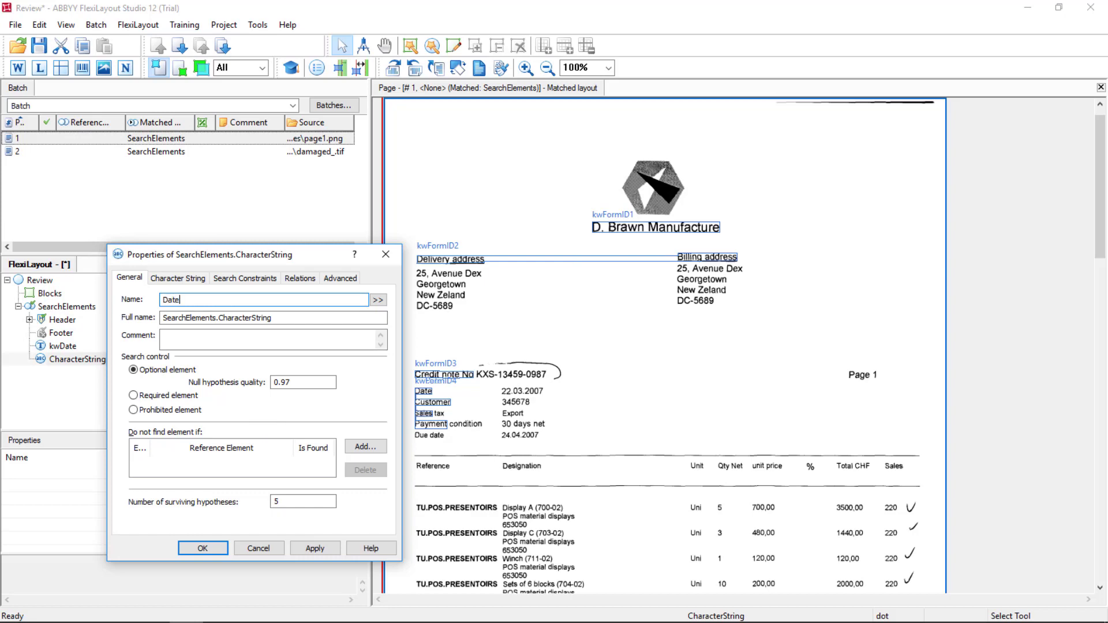
left_click(315, 548)
left_click(184, 549)
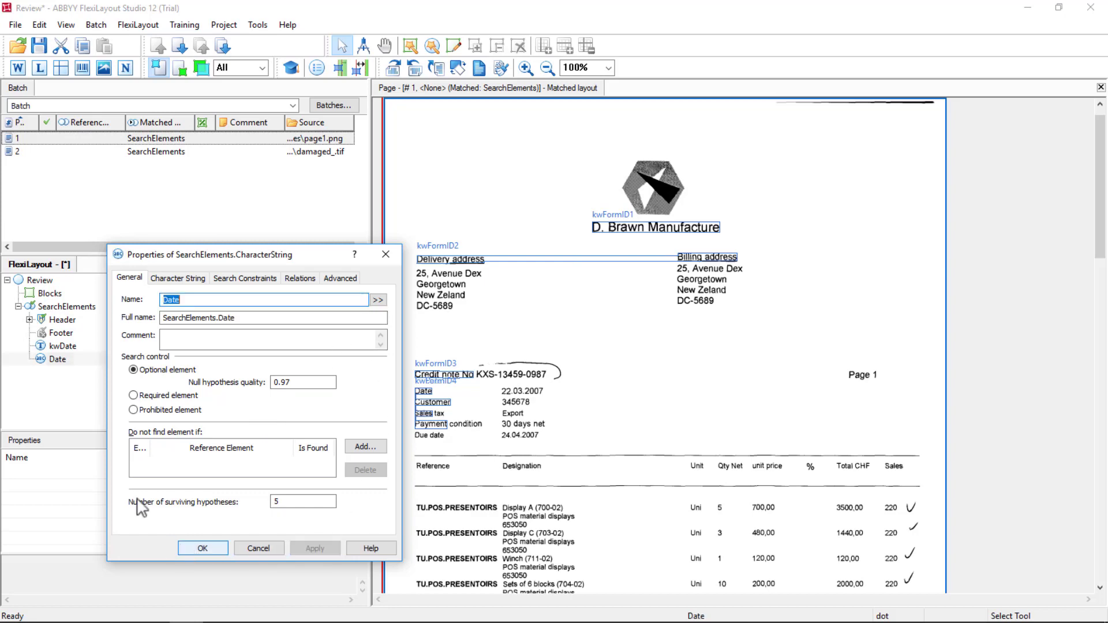
Begin a new relation for the Date element with SearchElements.kwDate as its reference element
double_click(58, 360)
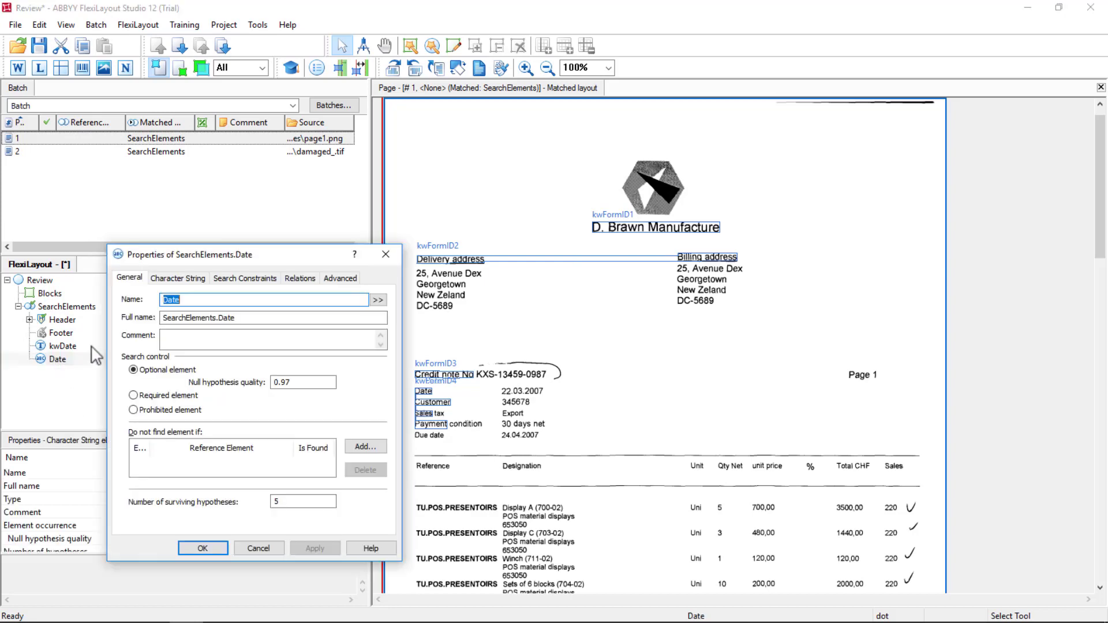
left_click(300, 279)
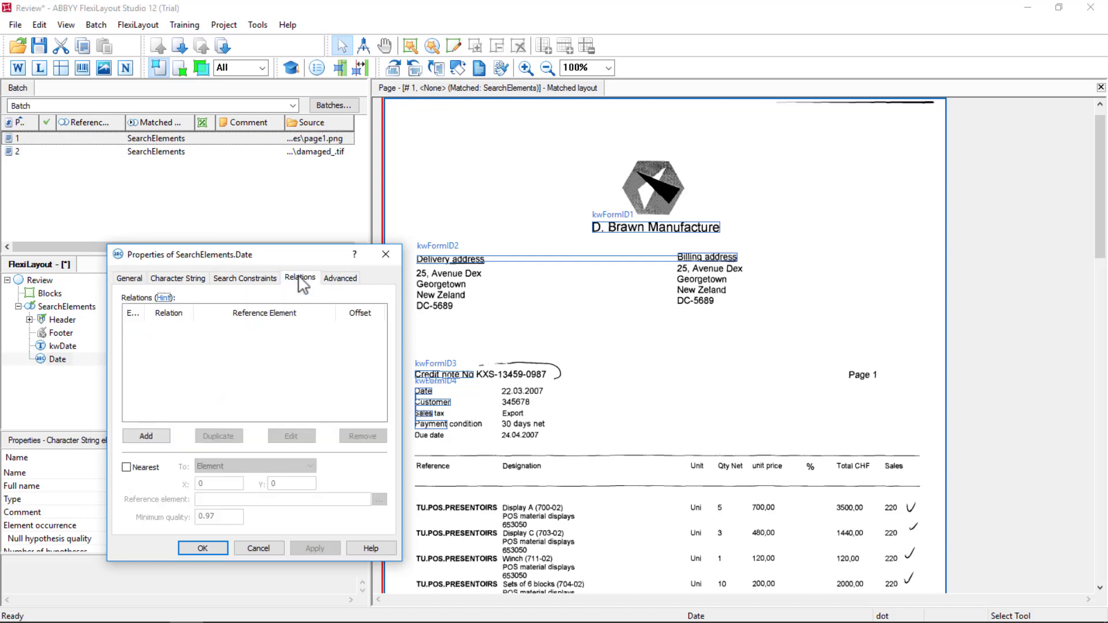
left_click(146, 439)
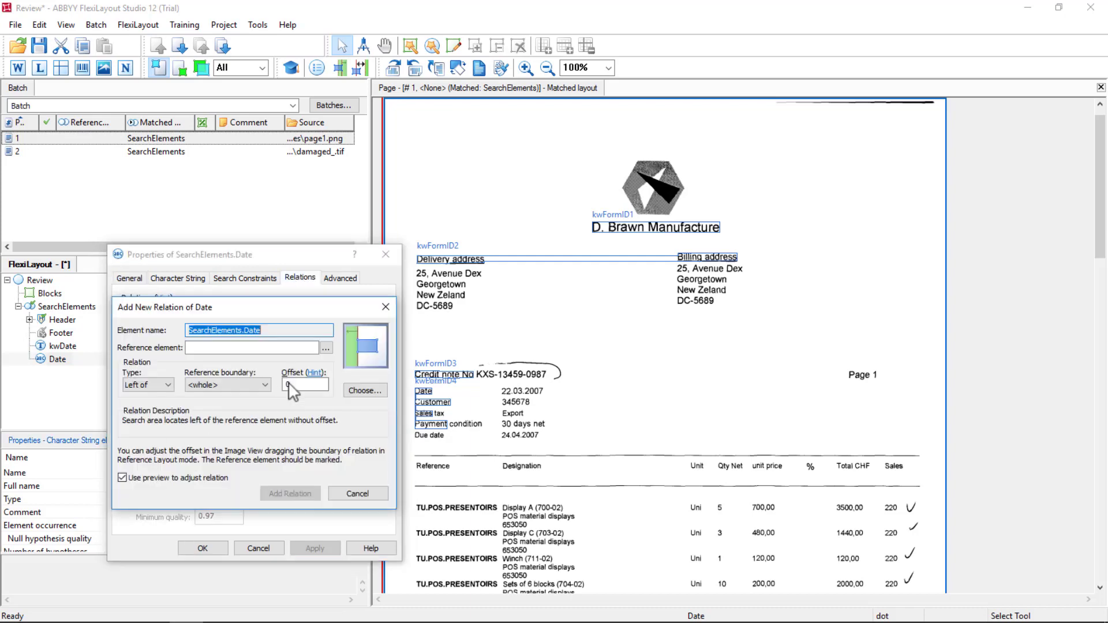
left_click(326, 348)
left_click(170, 398)
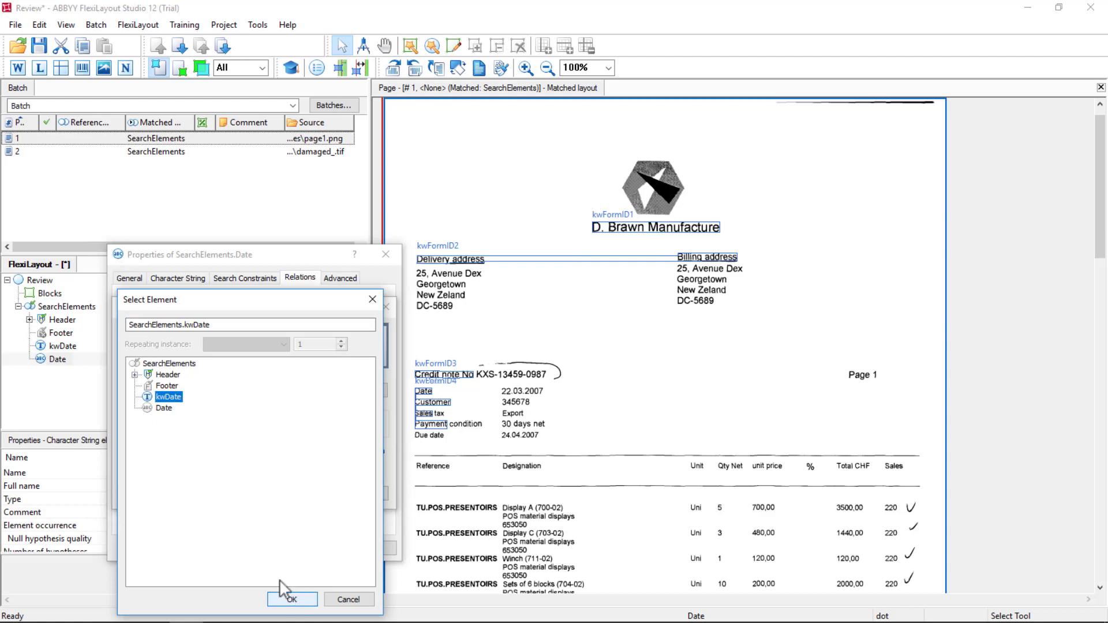
left_click(288, 598)
Set the relation type to Right of and the reference boundary to Right
left_click(146, 387)
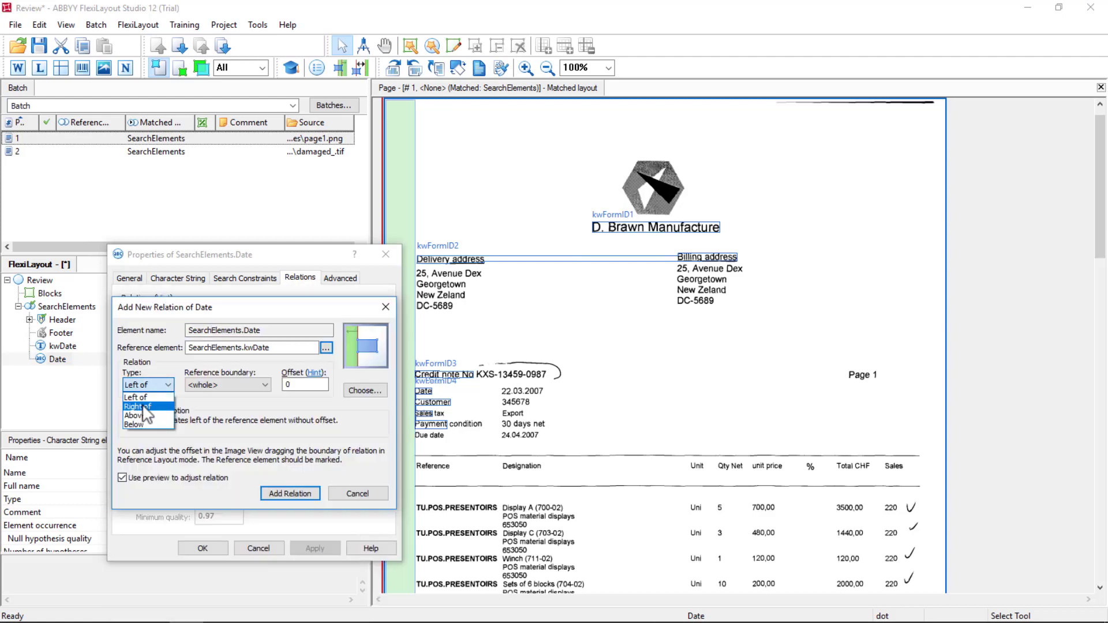
left_click(148, 405)
left_click(266, 385)
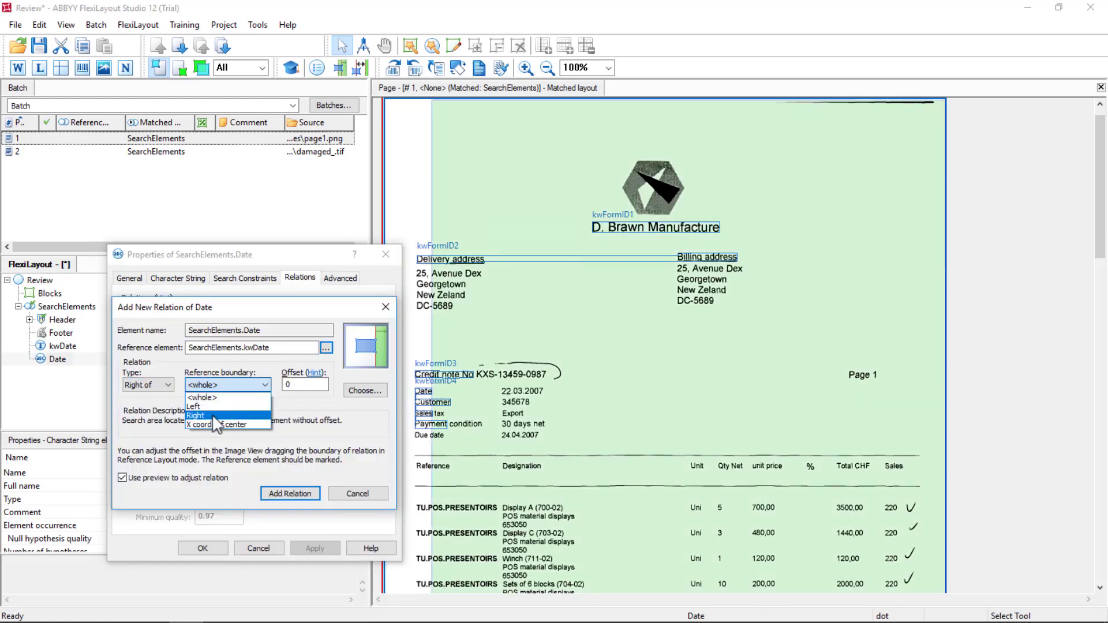
left_click(214, 416)
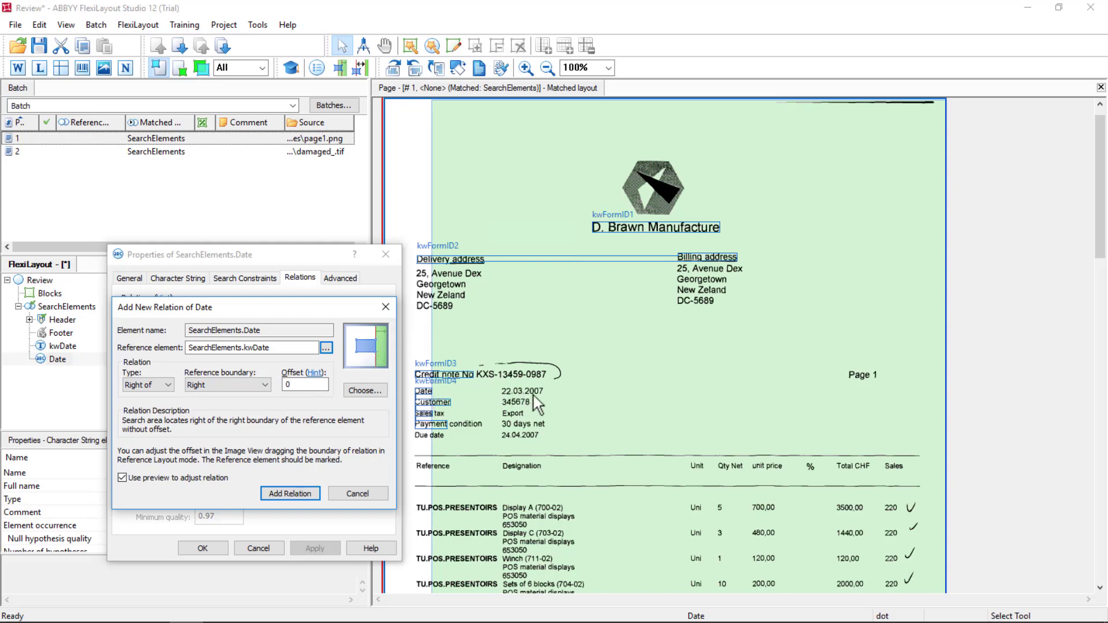
Try relation offsets of 70 and 170 dots from kwDate's right boundary
double_click(287, 385)
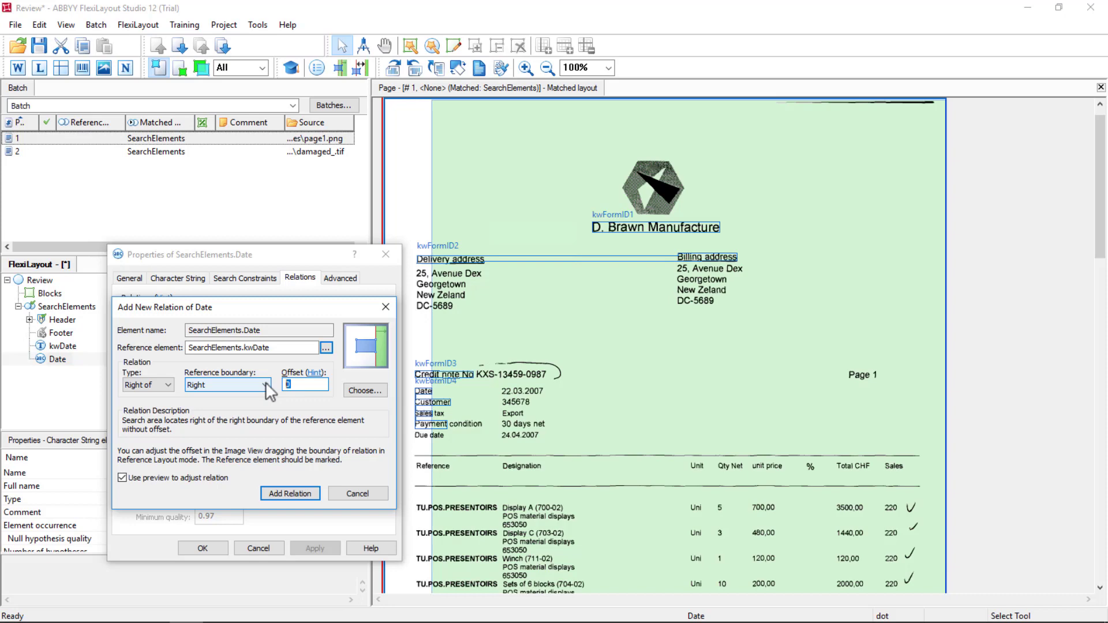
type("70")
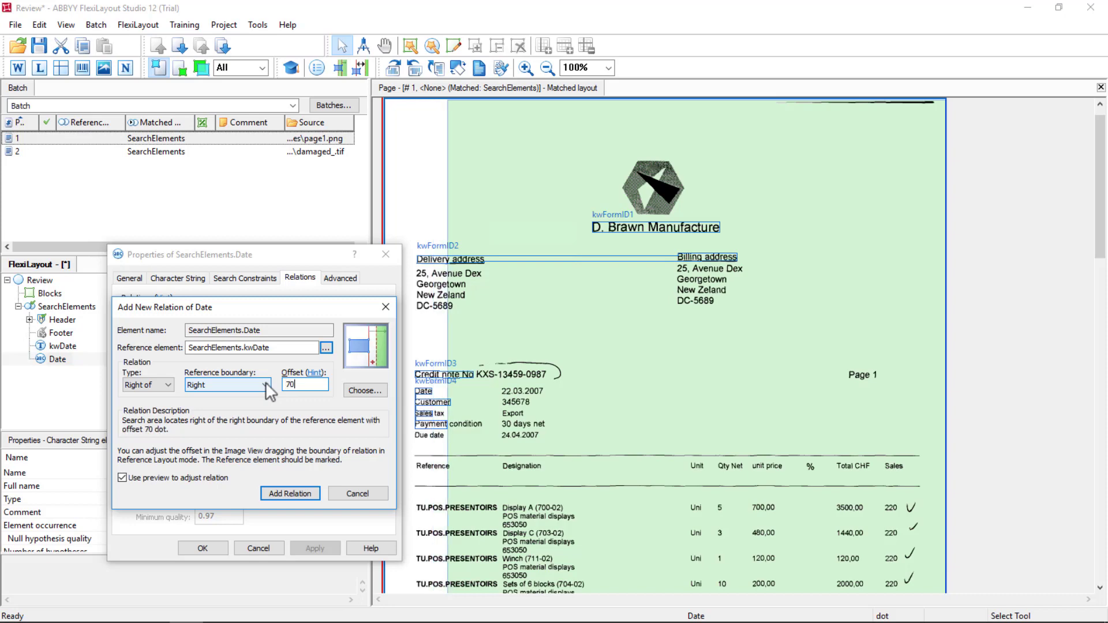
key("BackSpace")
key("BackSpace")
type("170")
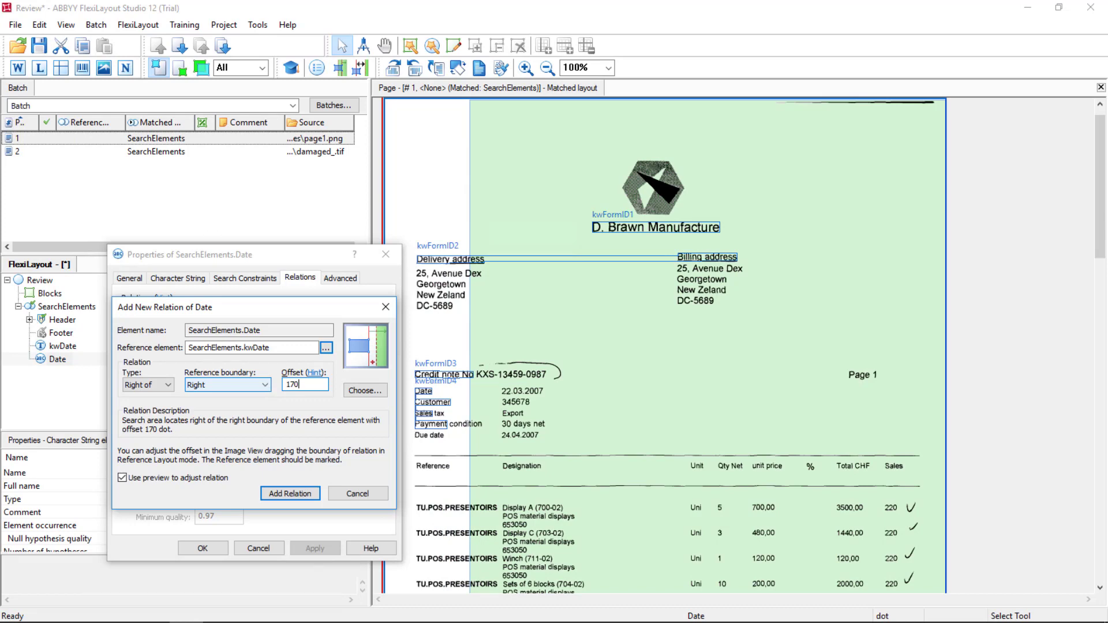
Set the relation offset to 240 dots and add the relation to the Date element
left_click_drag(312, 385, 248, 386)
type("240")
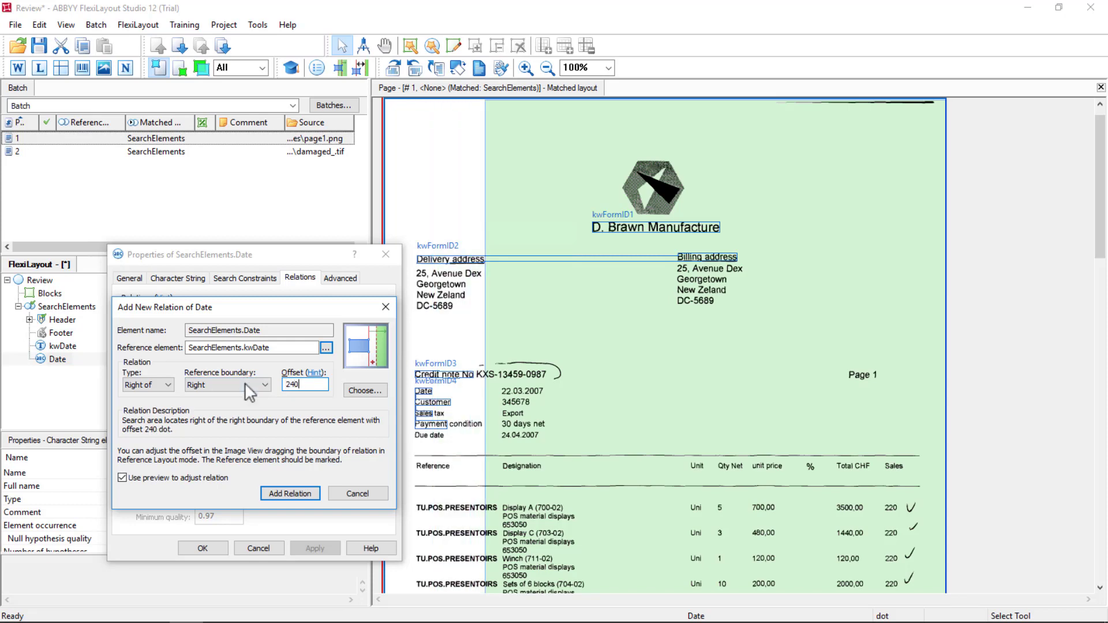
left_click(282, 494)
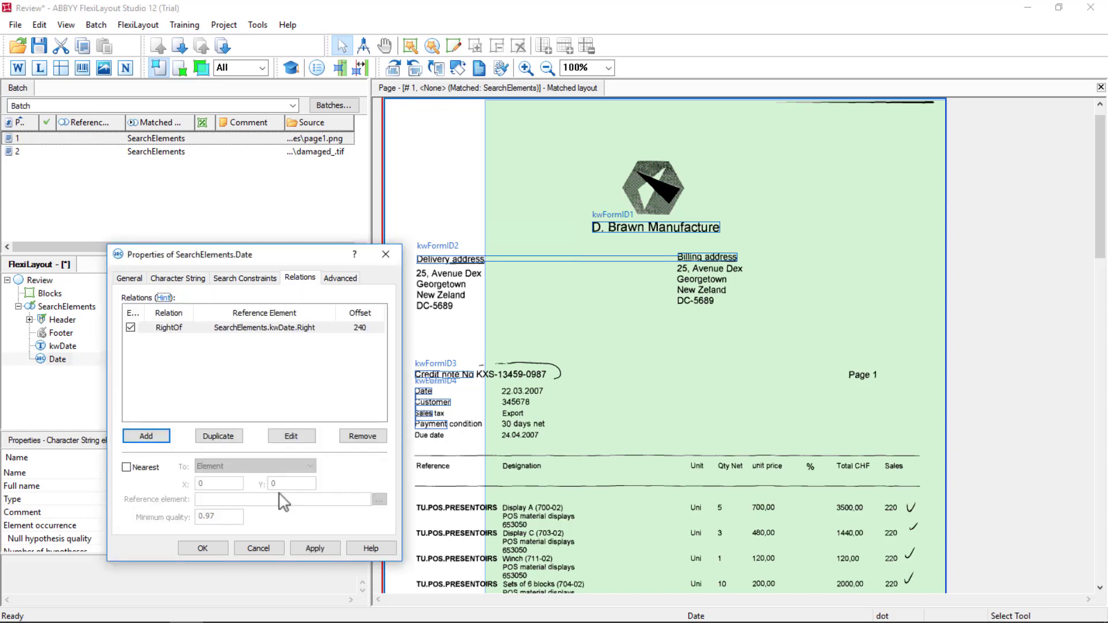
Duplicate the Date element's Right of relation and change the copy's type to Left of
left_click(198, 329)
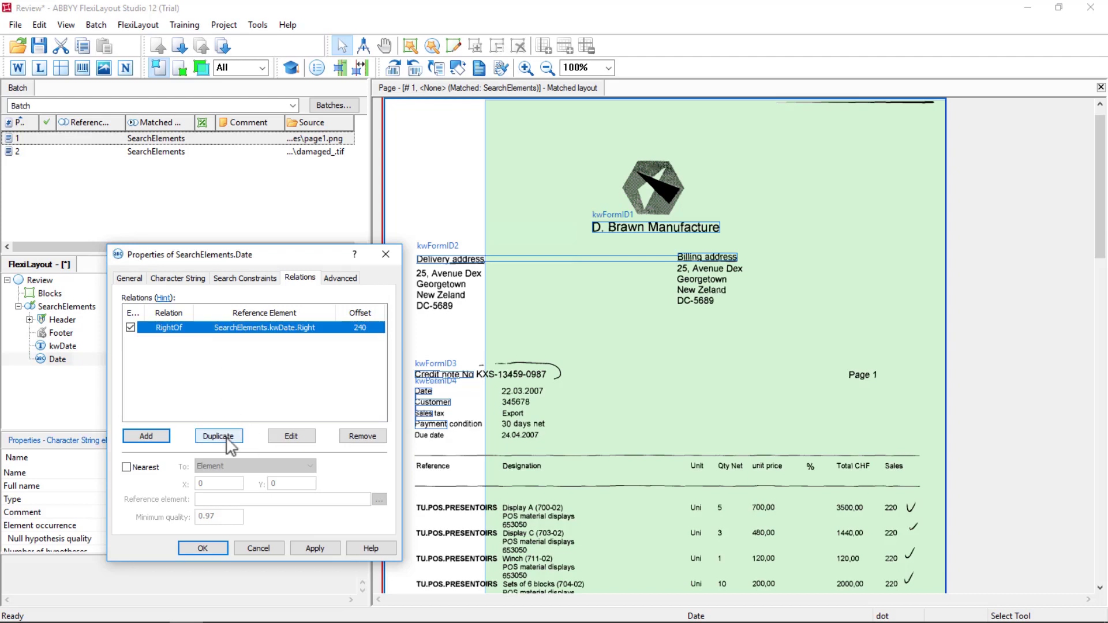
left_click(227, 437)
double_click(169, 340)
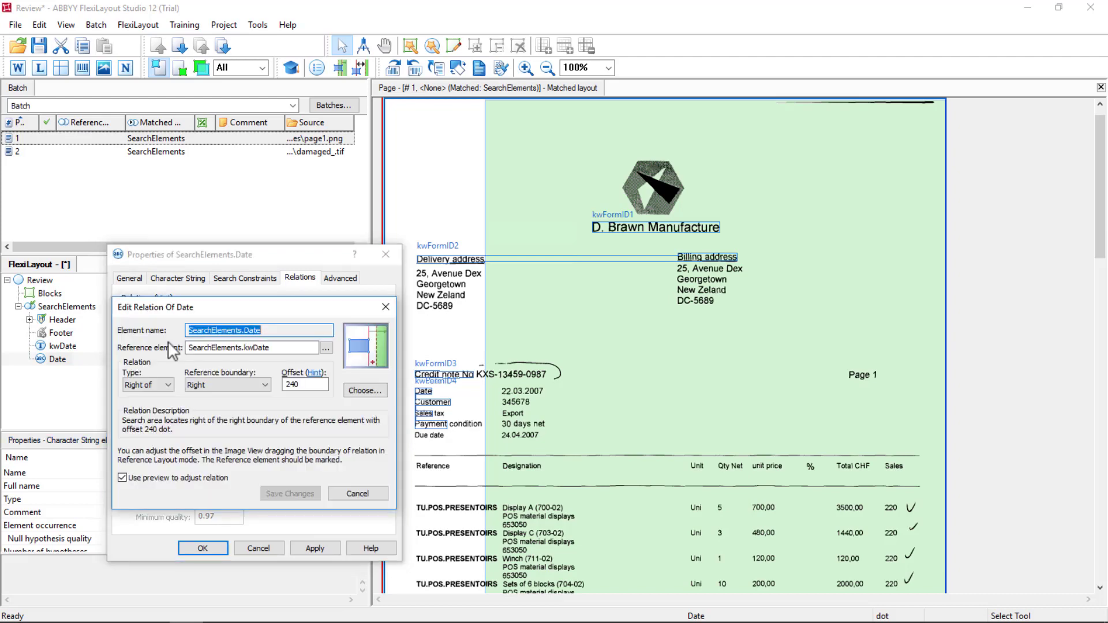
left_click(141, 383)
left_click(138, 411)
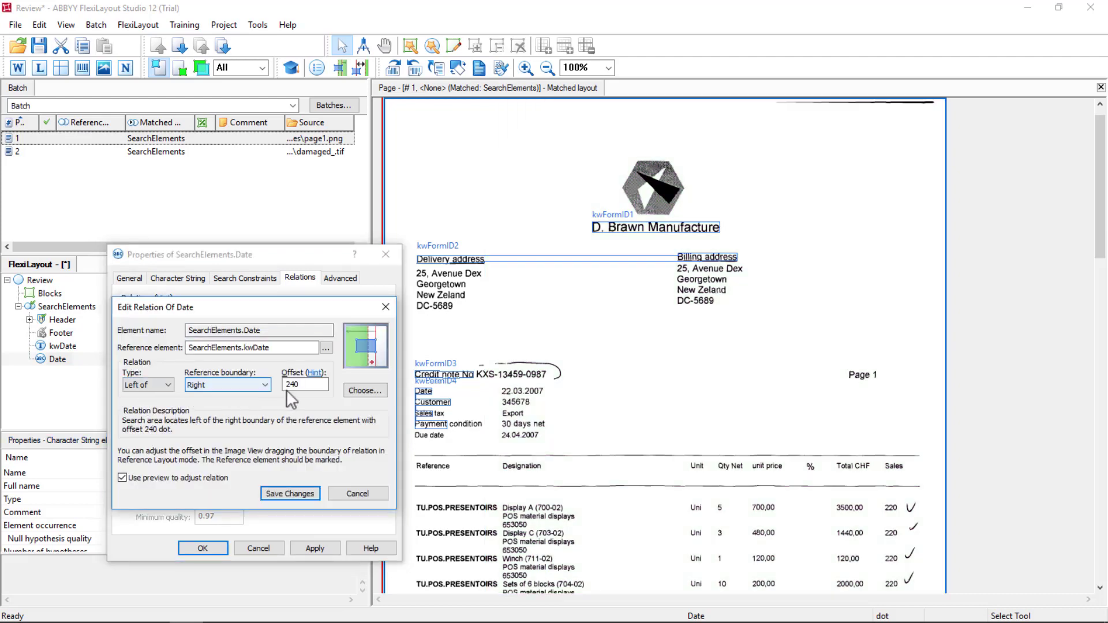
Measure the horizontal distance from the Date keyword to just past the date value on the page
double_click(308, 386)
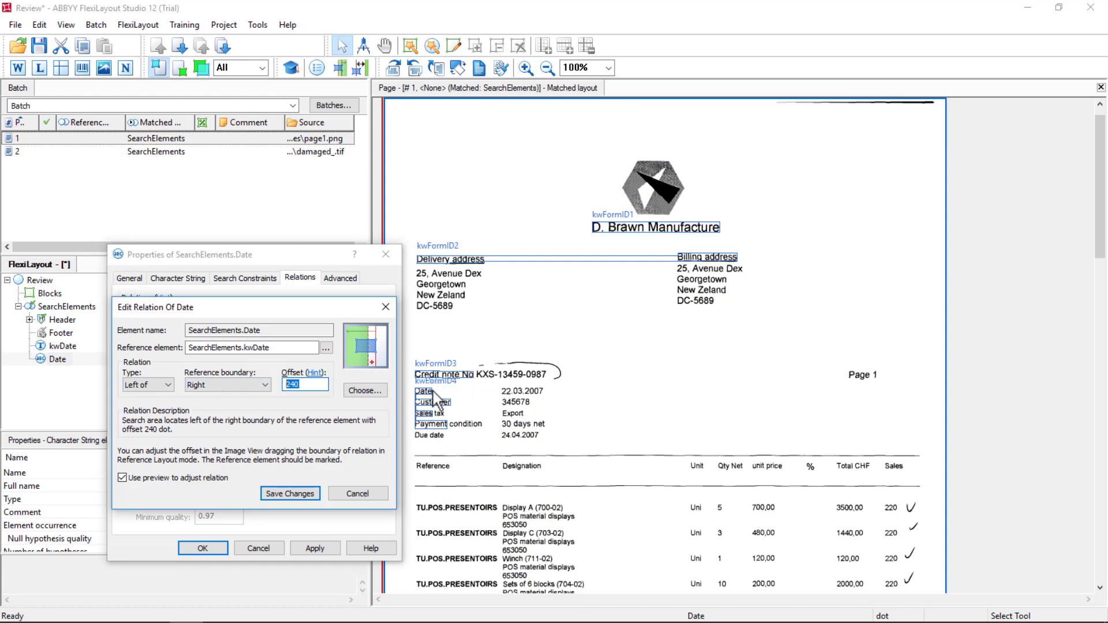
left_click(458, 399)
left_click_drag(458, 398, 550, 391)
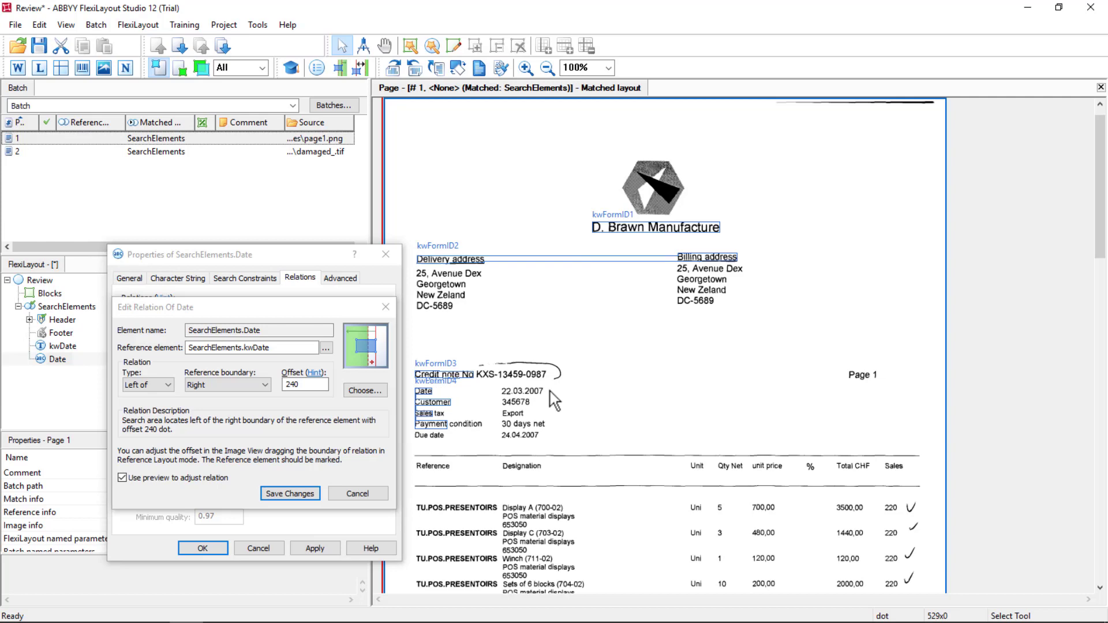
Set the Left of relation's offset to -550 dots and save the relation
left_click_drag(315, 385, 272, 383)
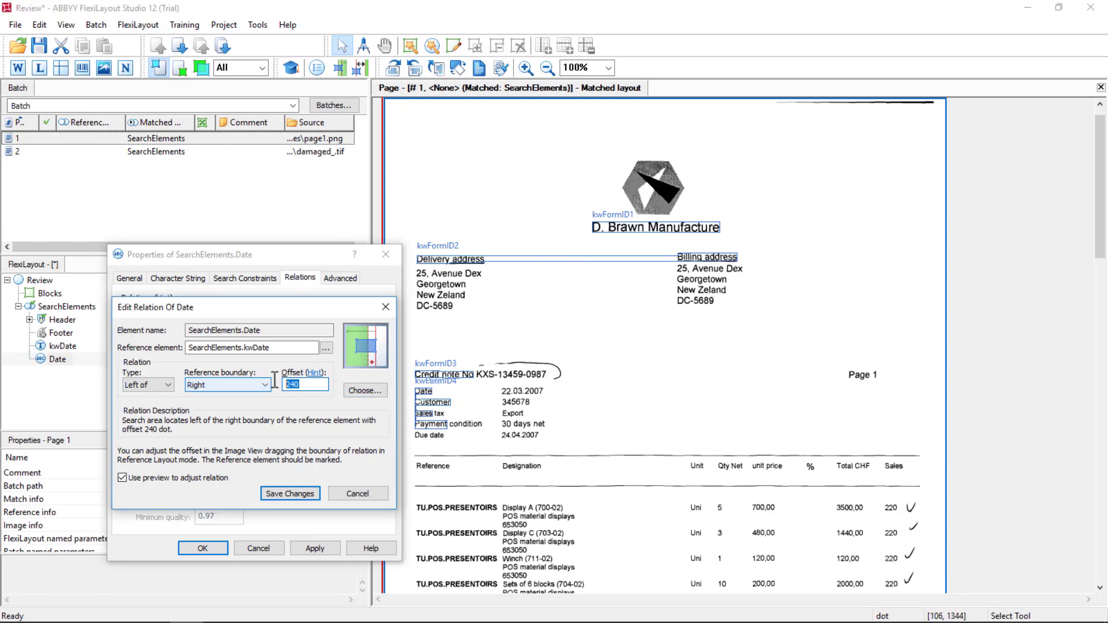
type("55")
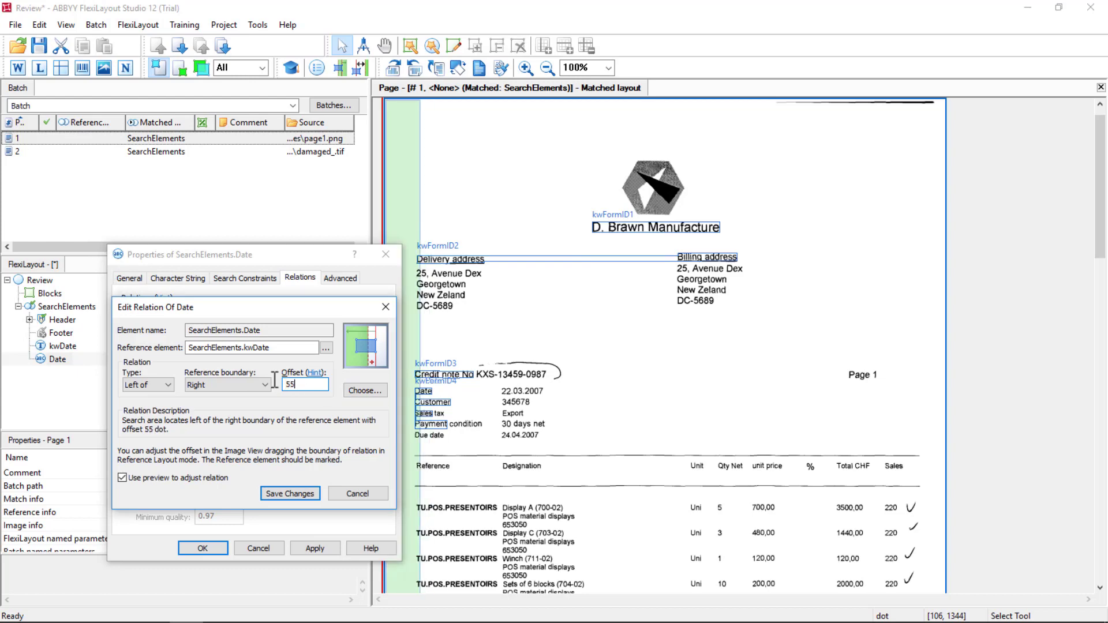
type("0")
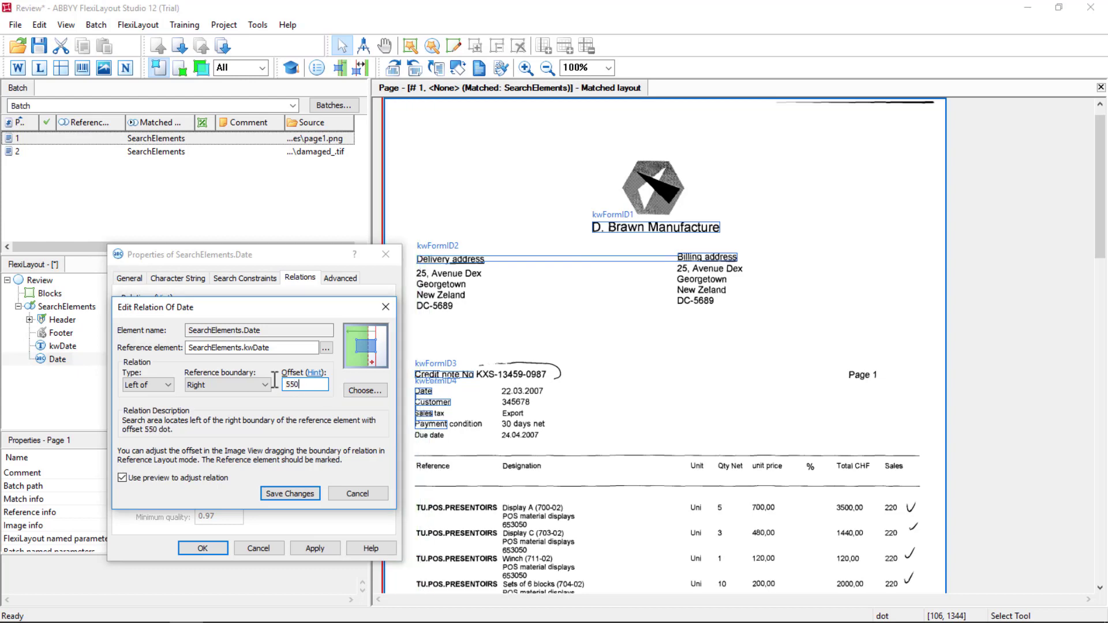
key("BackSpace")
key("BackSpace")
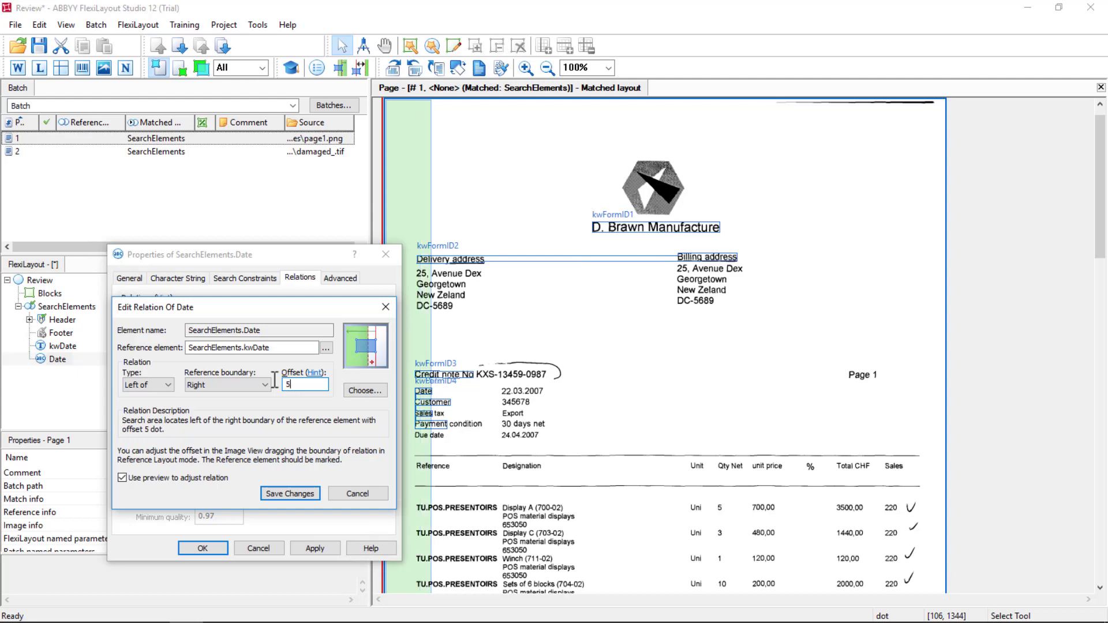
type("50")
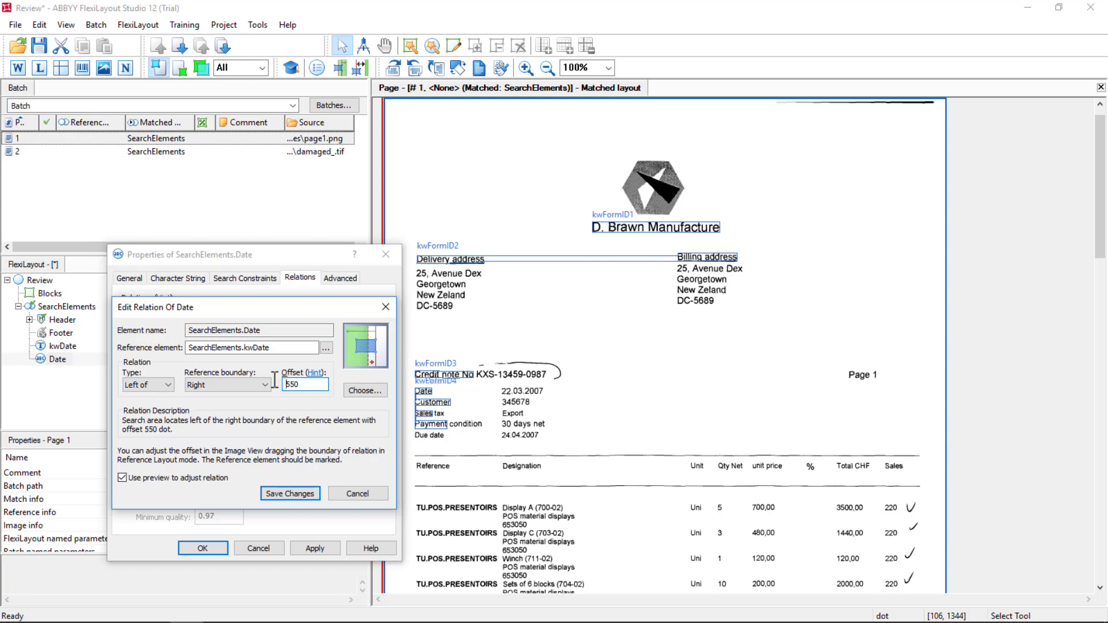
type("-")
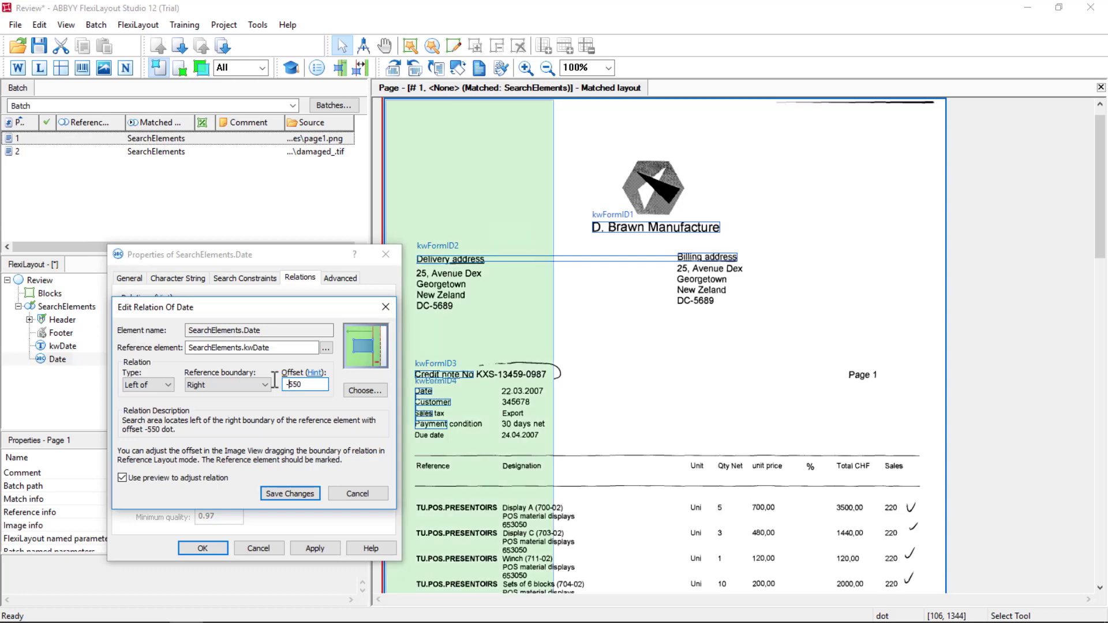
left_click(289, 490)
Preview the combined search area of the Right of and Left of relations and apply them to the Date element
left_click_drag(260, 374, 241, 316)
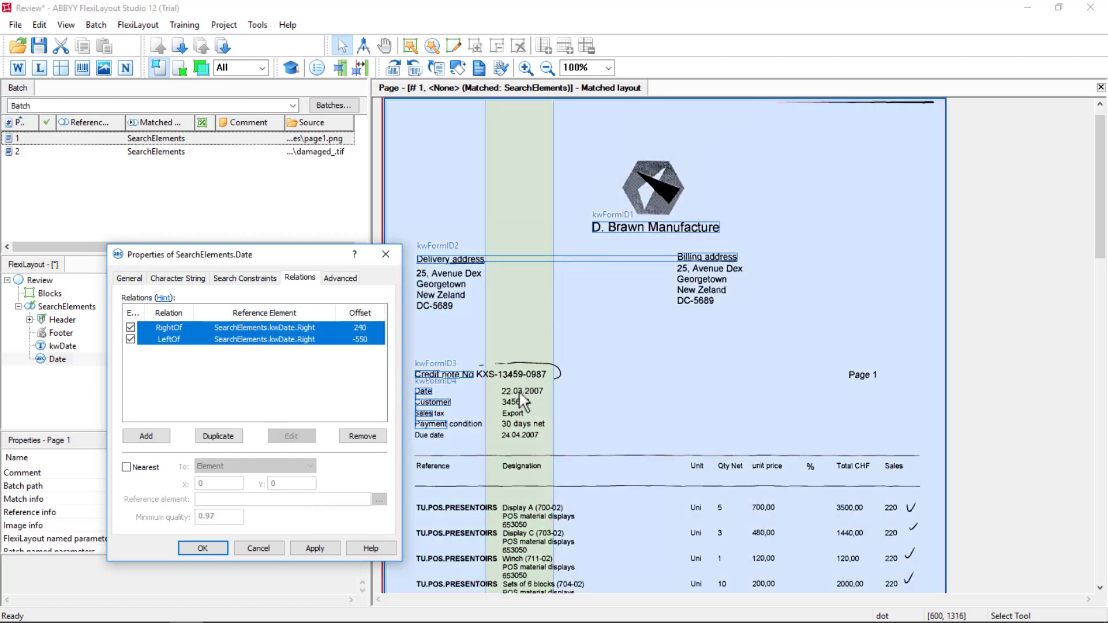
left_click(317, 550)
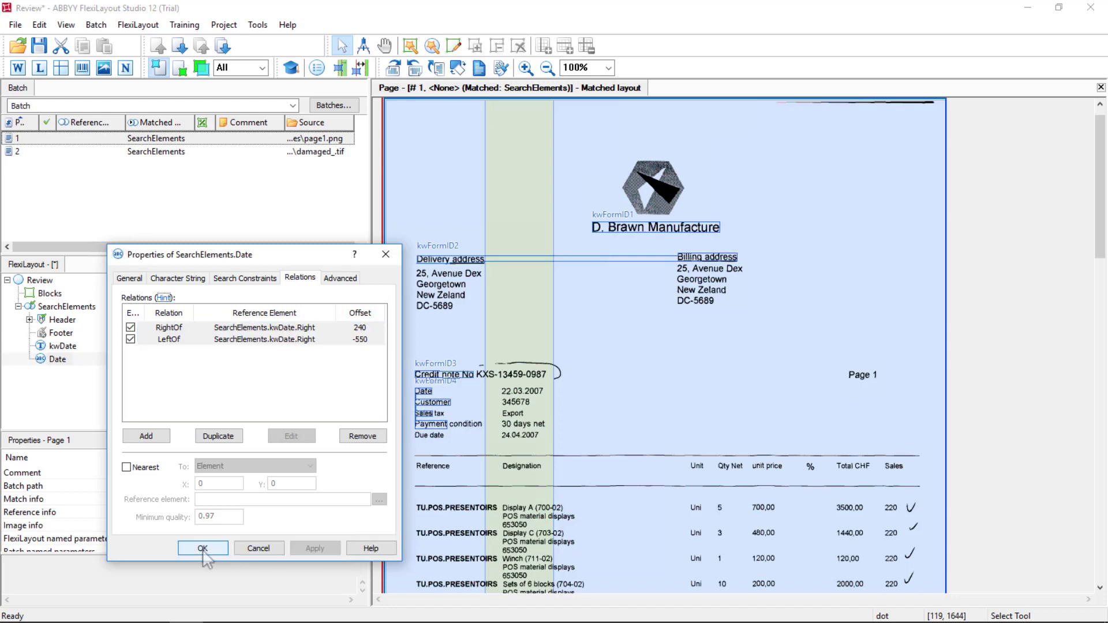
left_click(203, 548)
Reopen the Date element's relations, duplicate the Left of relation and open the copy for editing
double_click(61, 365)
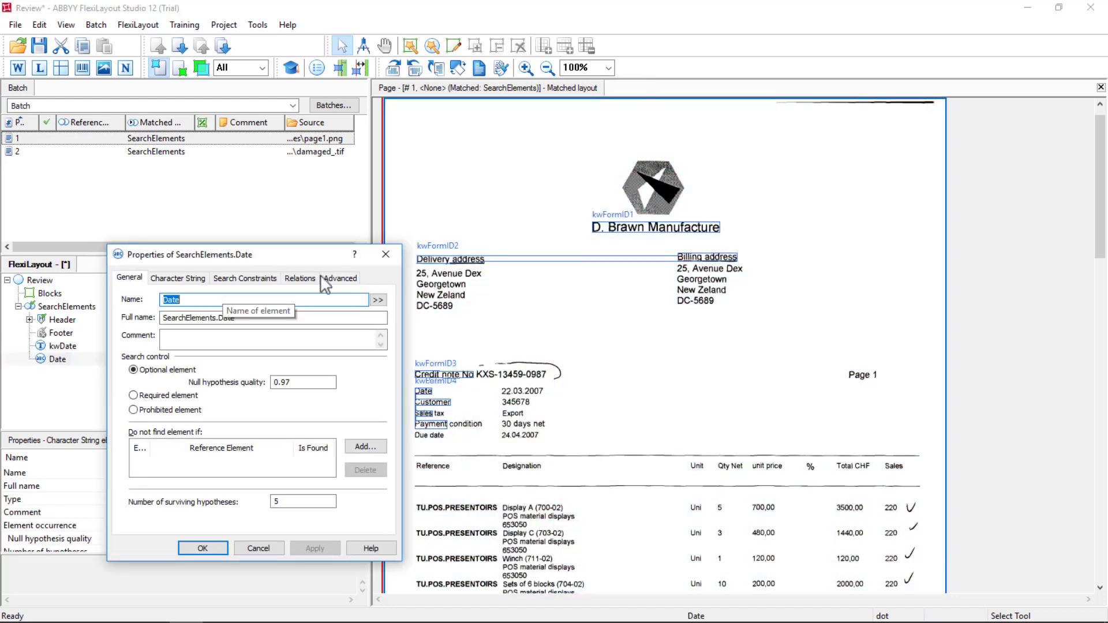
left_click(301, 278)
left_click(168, 340)
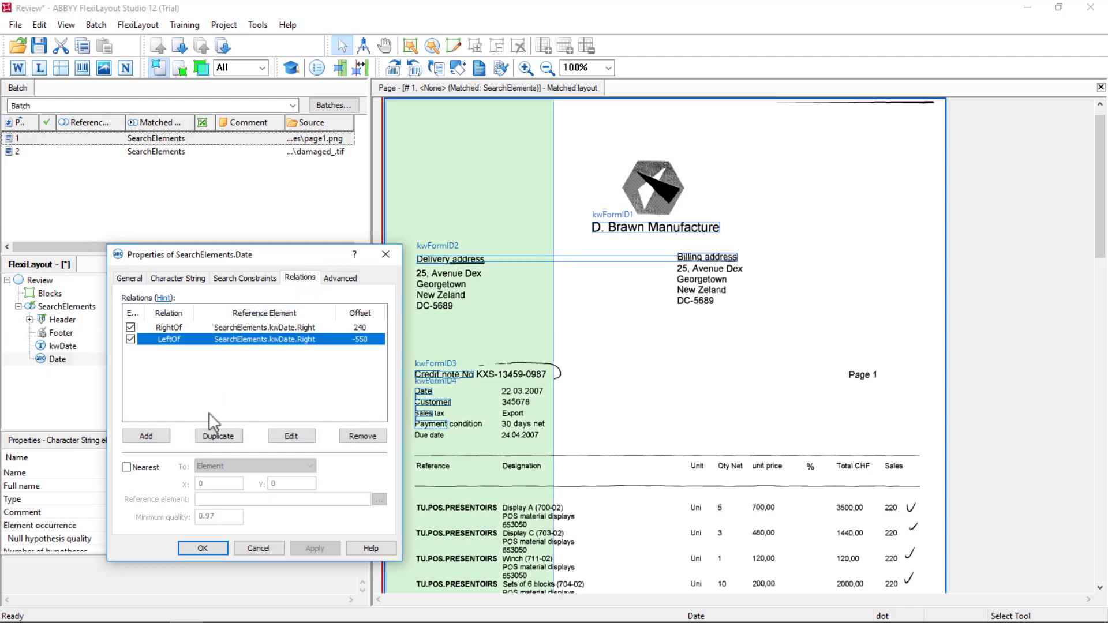
left_click(219, 436)
double_click(170, 351)
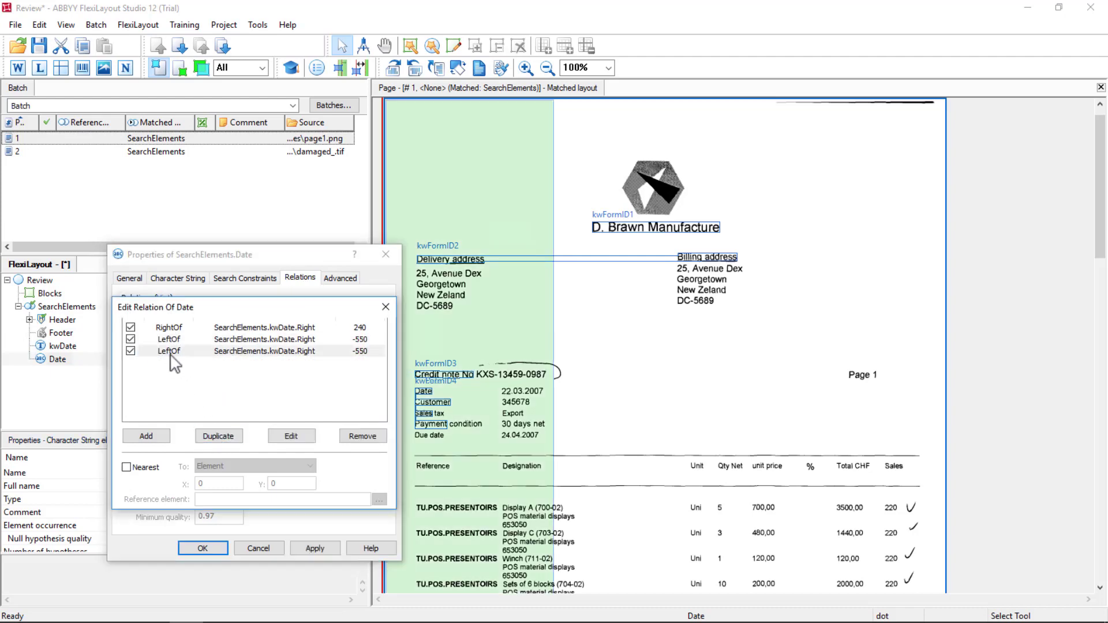
Set the copied relation's type to Above and its reference boundary to Bottom
left_click(147, 385)
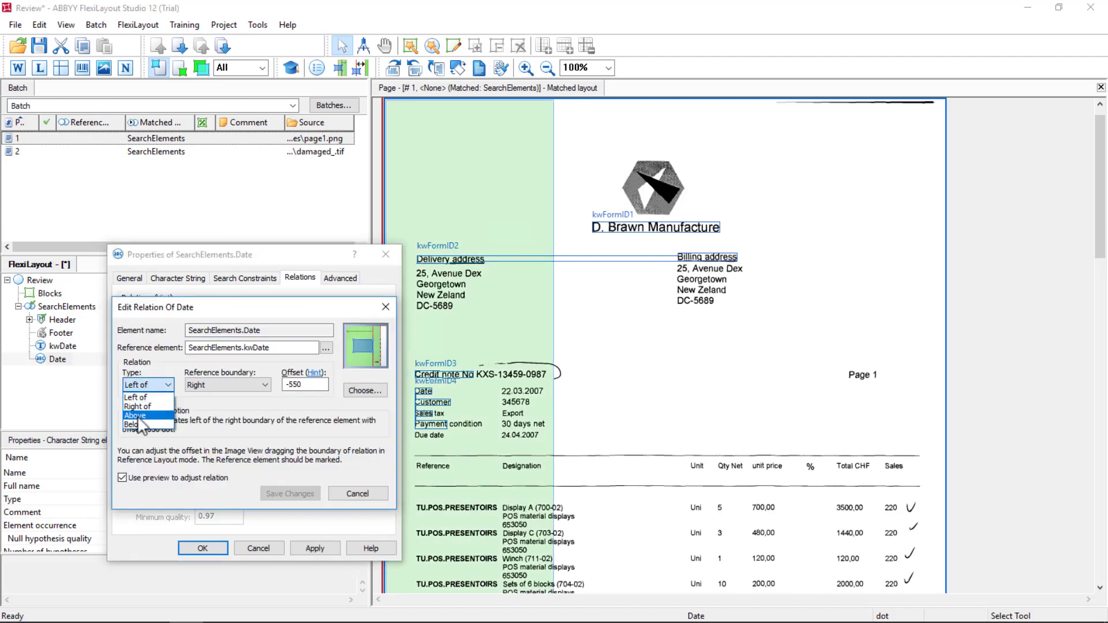
left_click(136, 416)
left_click(214, 385)
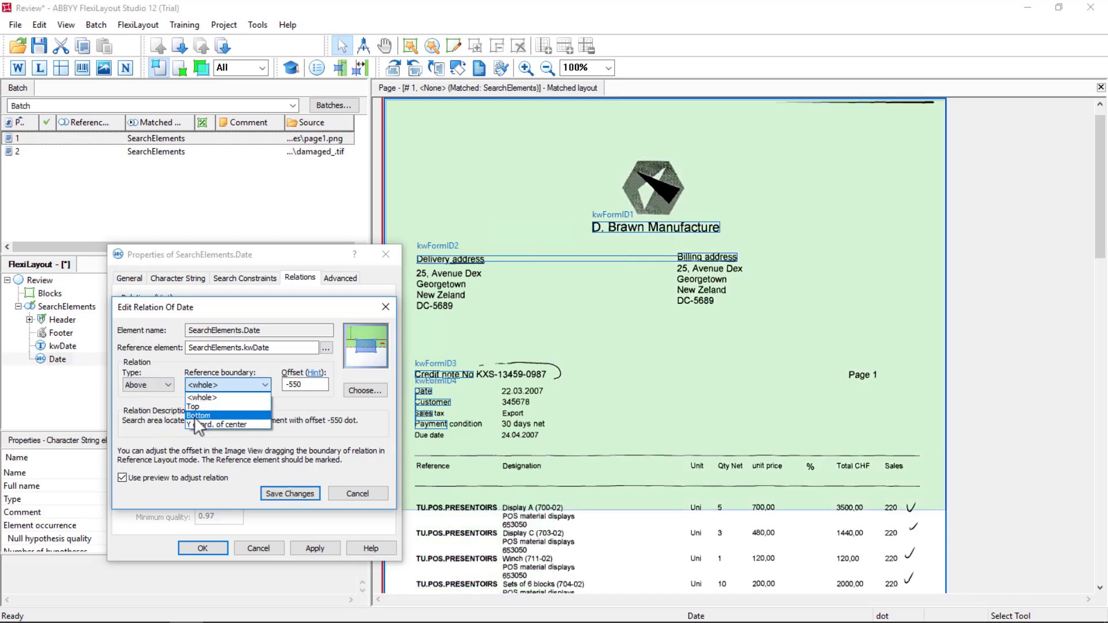
left_click(196, 416)
Try relation offsets of 0, 20 and -20 dots from kwDate's bottom boundary
double_click(311, 383)
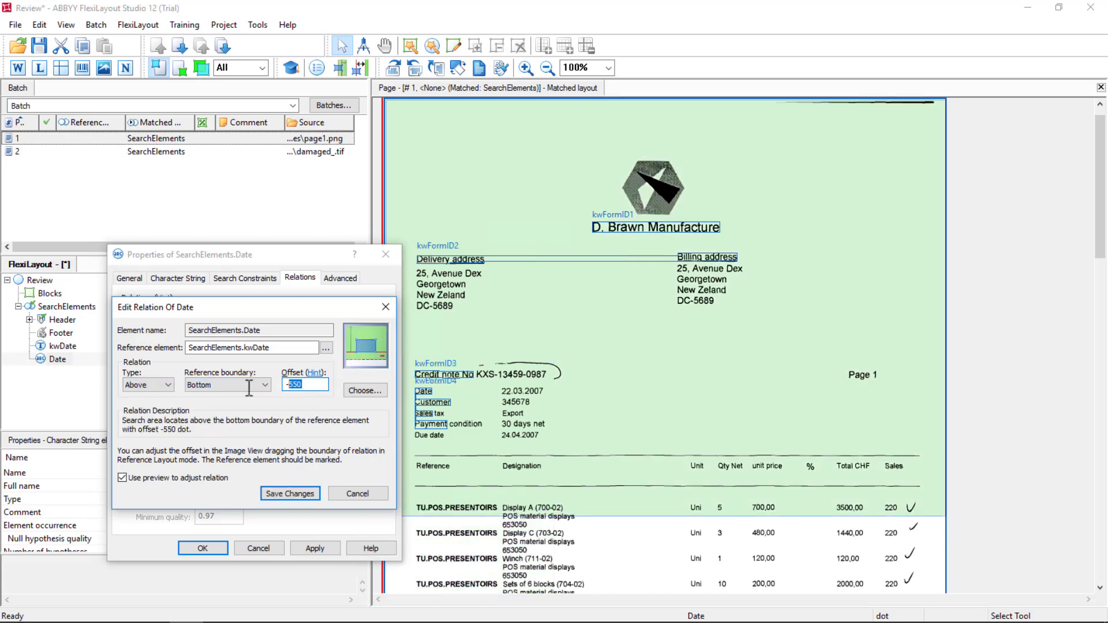
type("0")
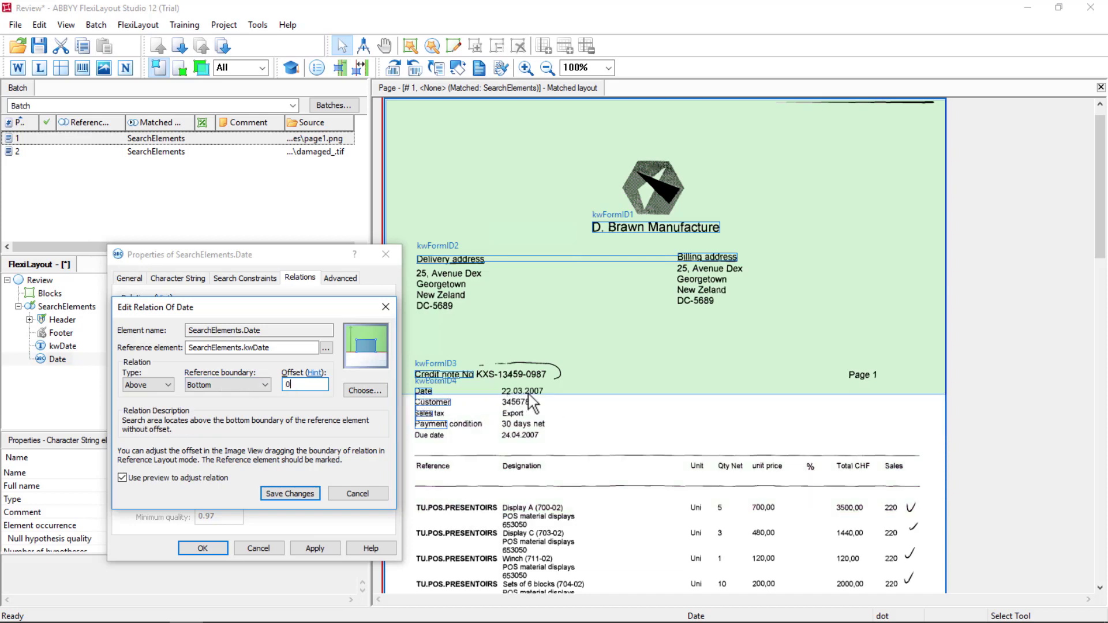
double_click(305, 385)
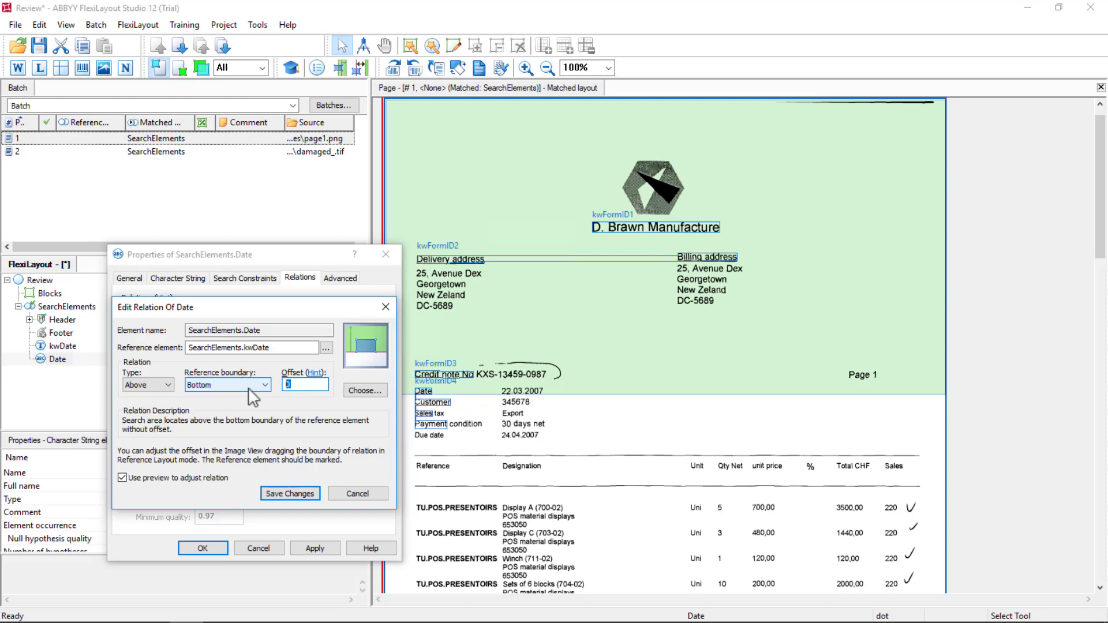
type("20")
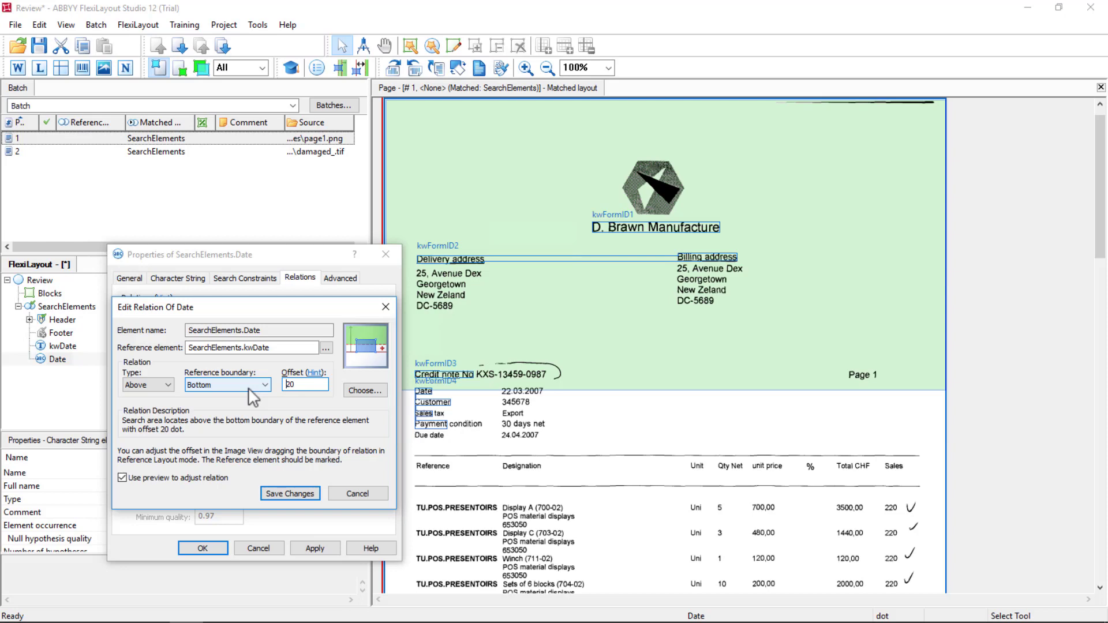
type("-")
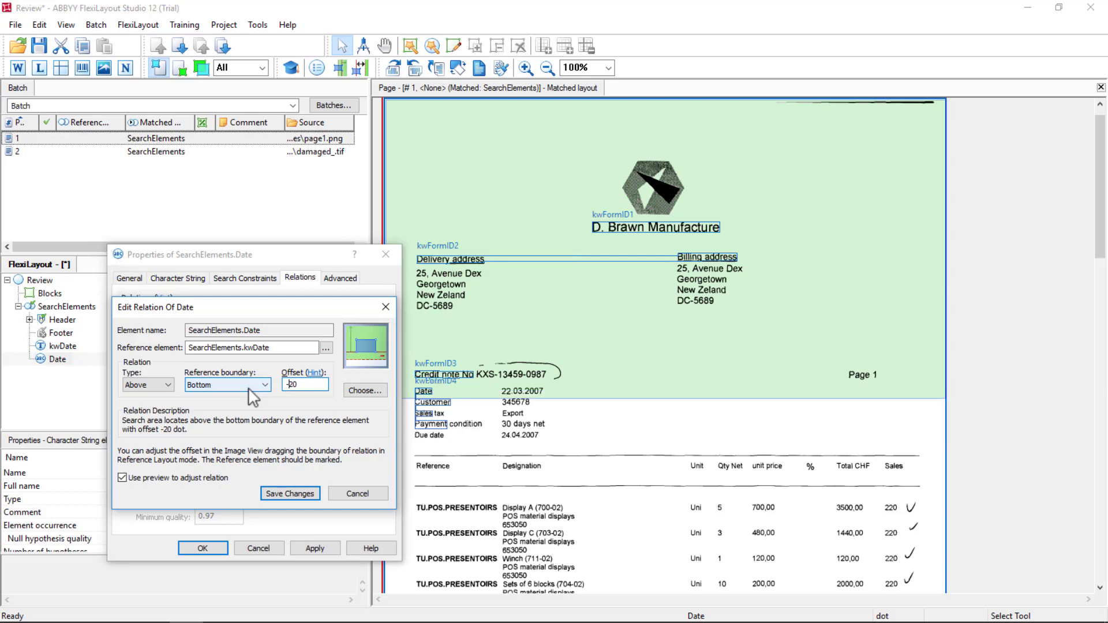
key("Right")
Set the Above relation's offset to -10 dots and save the relation
left_click_drag(299, 385, 286, 385)
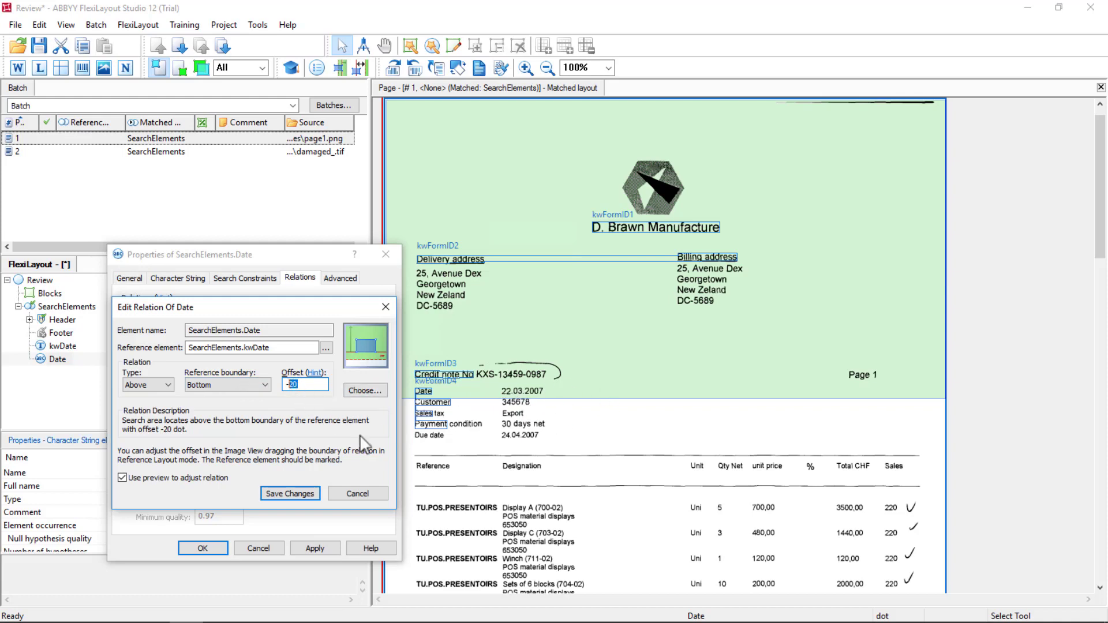
type("10")
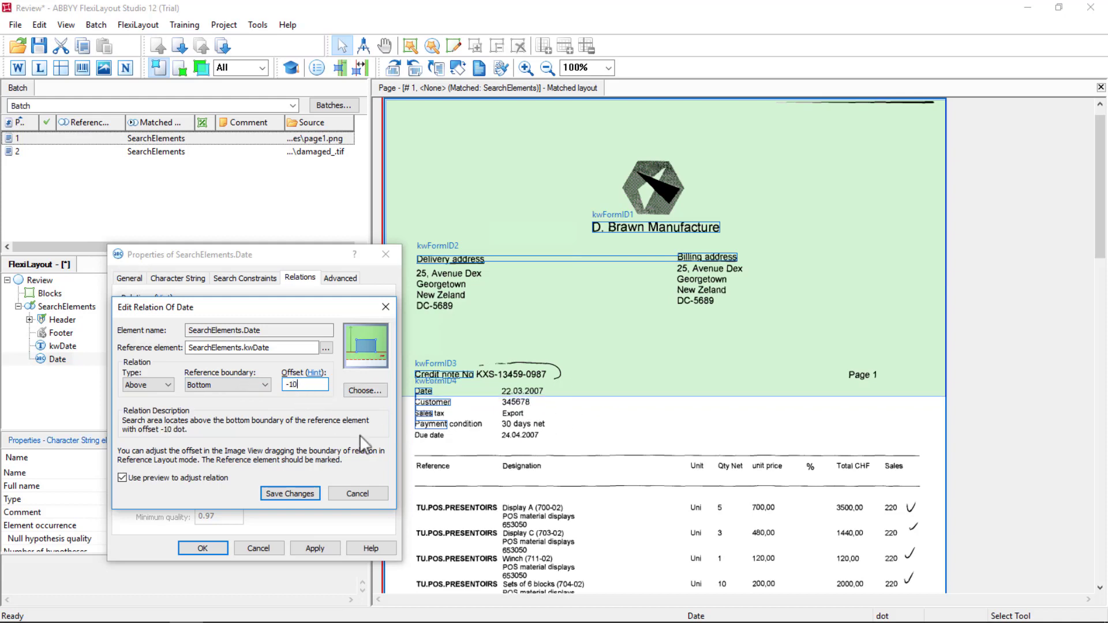
left_click(301, 494)
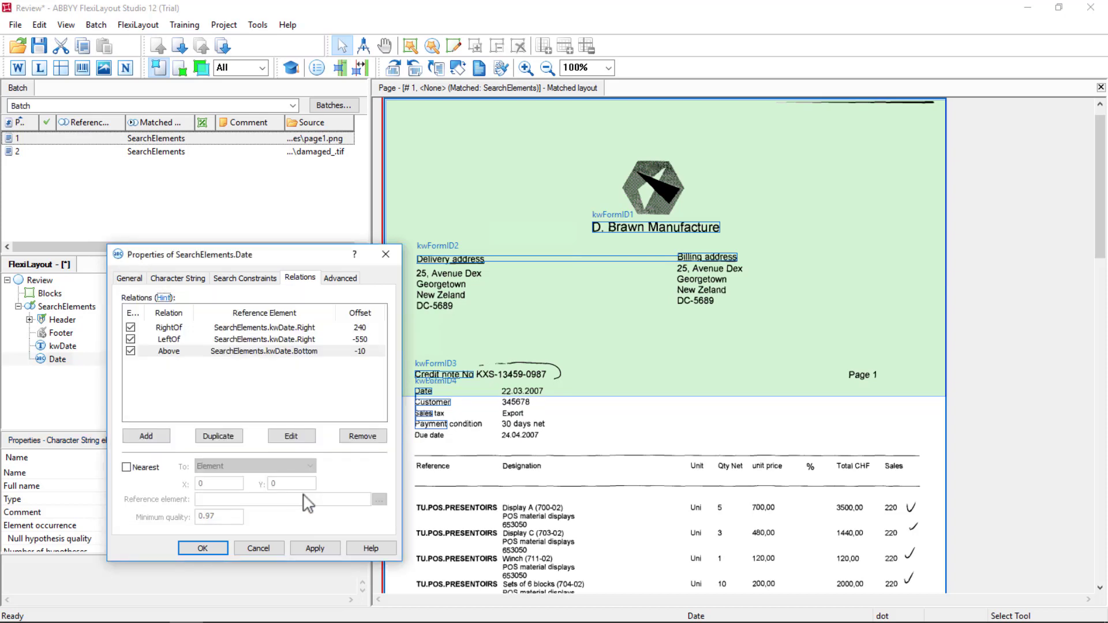
Duplicate the Above relation and change the copy to Below with Top as the reference boundary
left_click(218, 436)
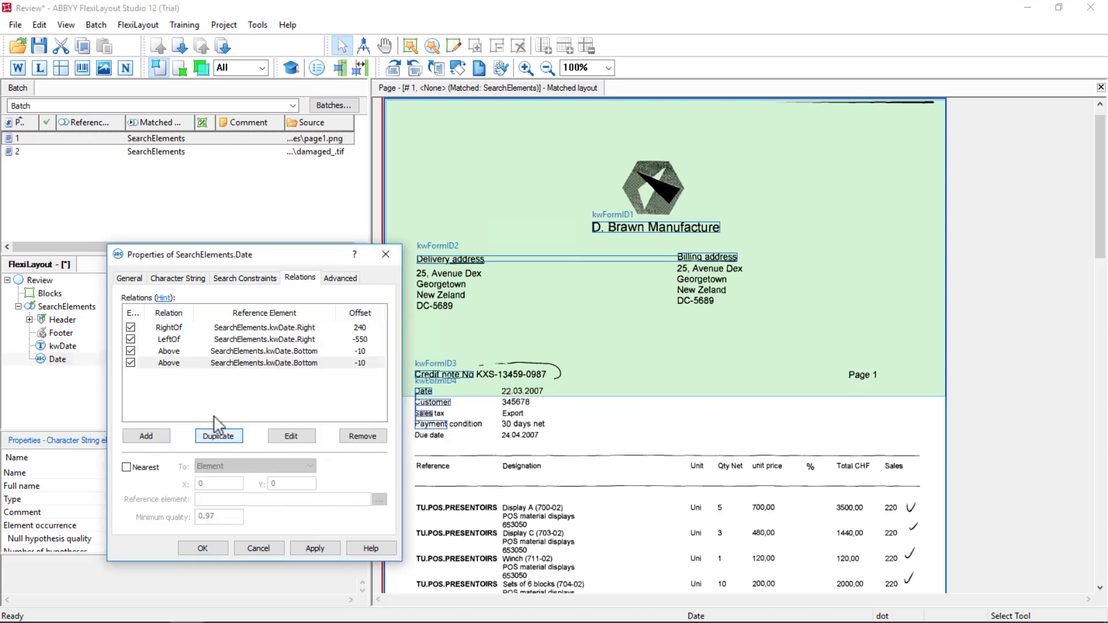
left_click(171, 365)
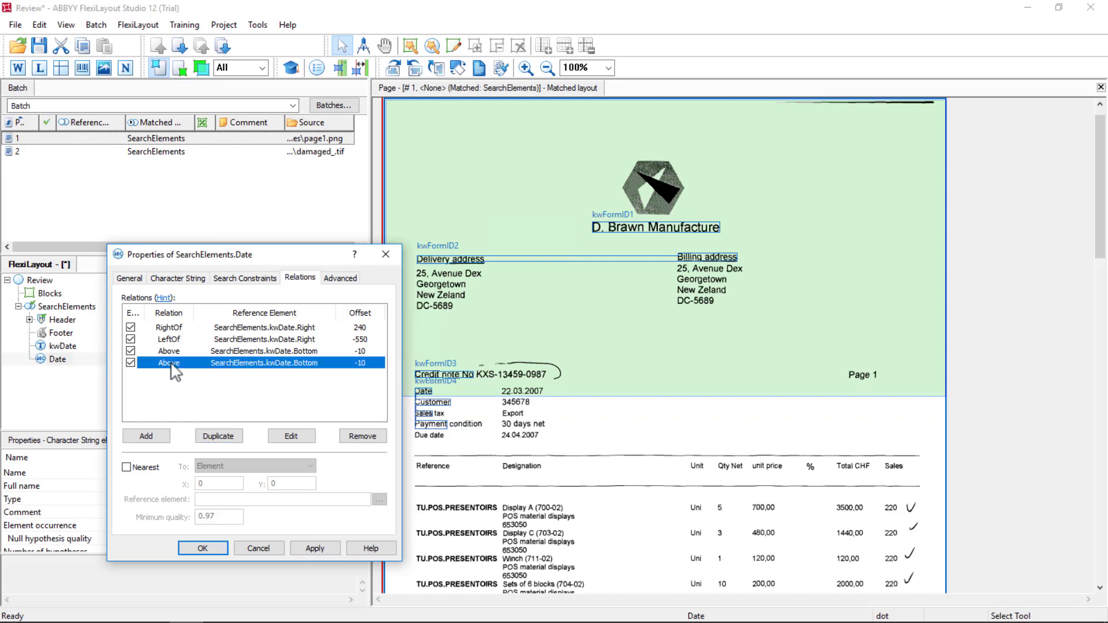
double_click(171, 366)
left_click(148, 385)
left_click(144, 394)
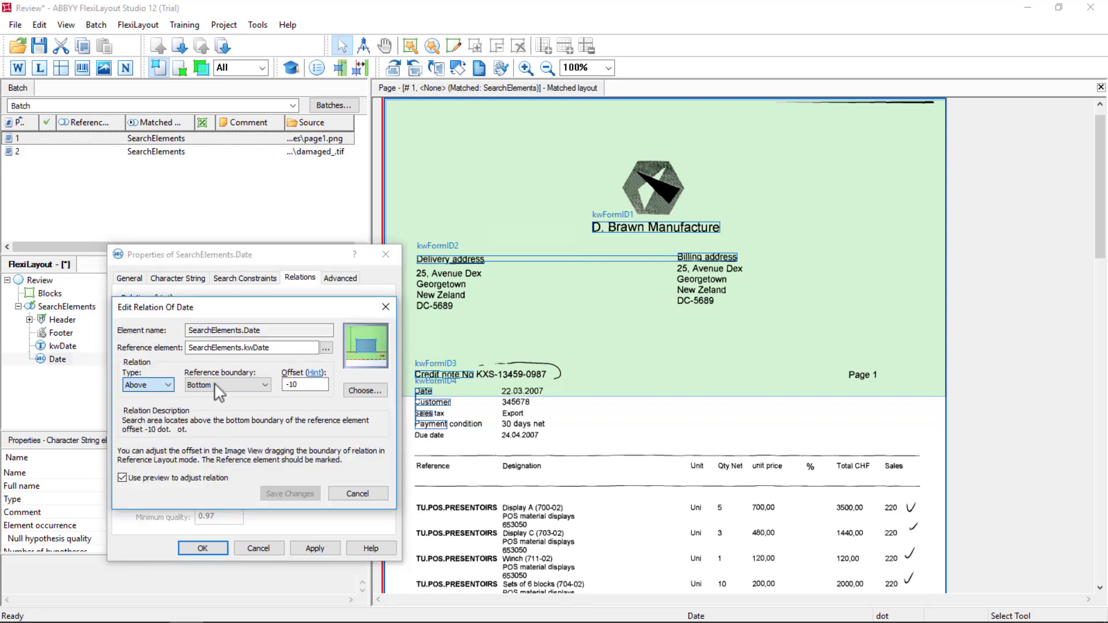
left_click(214, 382)
left_click(202, 396)
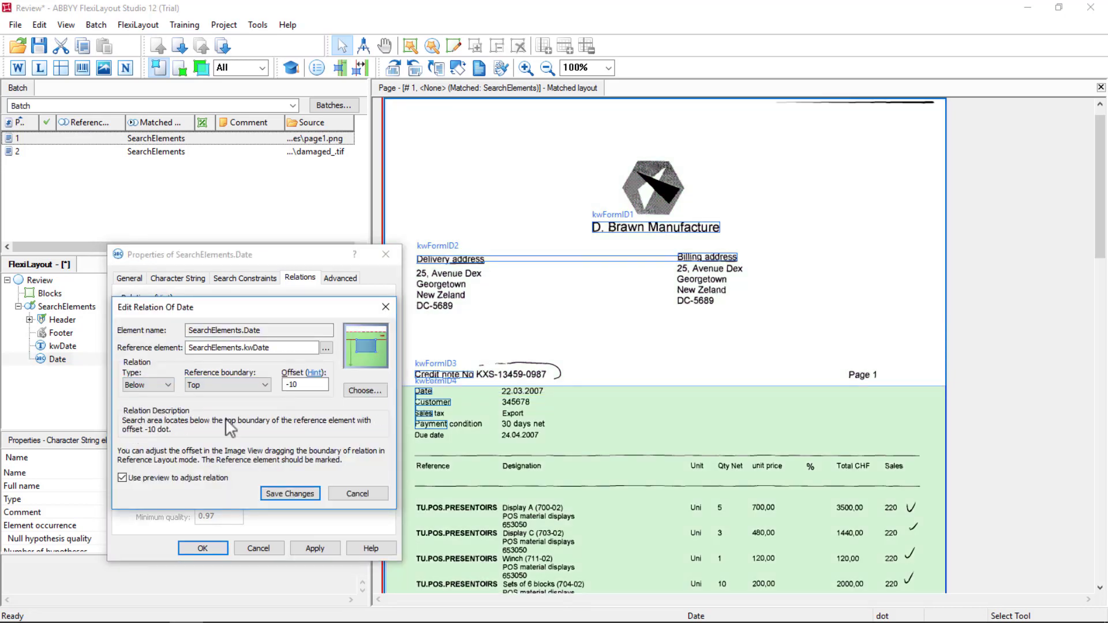
left_click(285, 495)
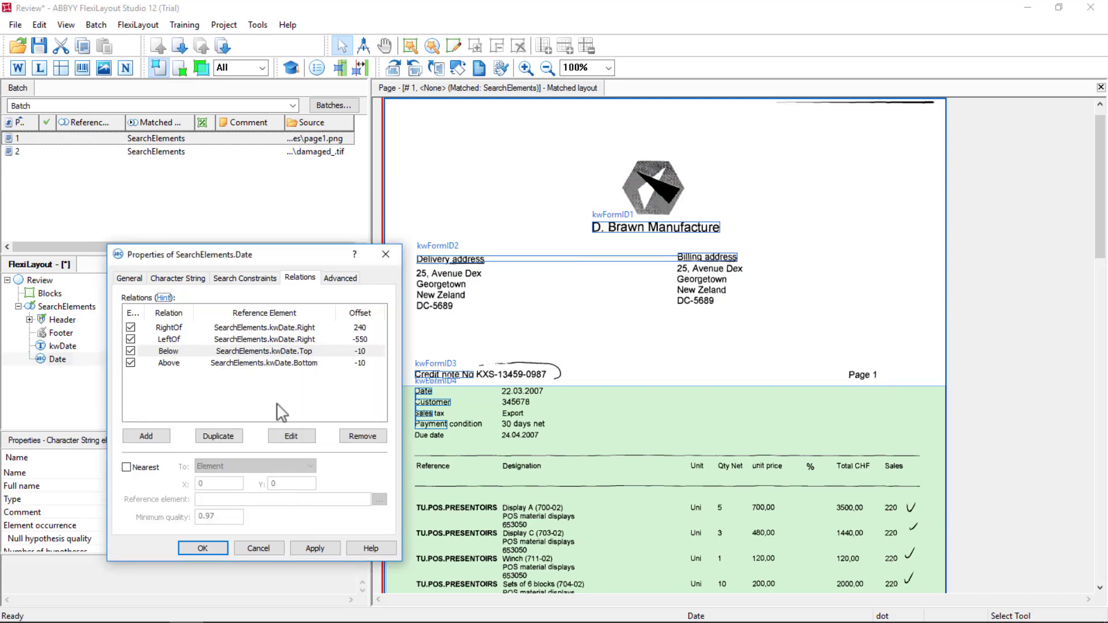
Preview the combined search area of all four relations, apply them and close the Date element's properties
left_click_drag(267, 361, 257, 320)
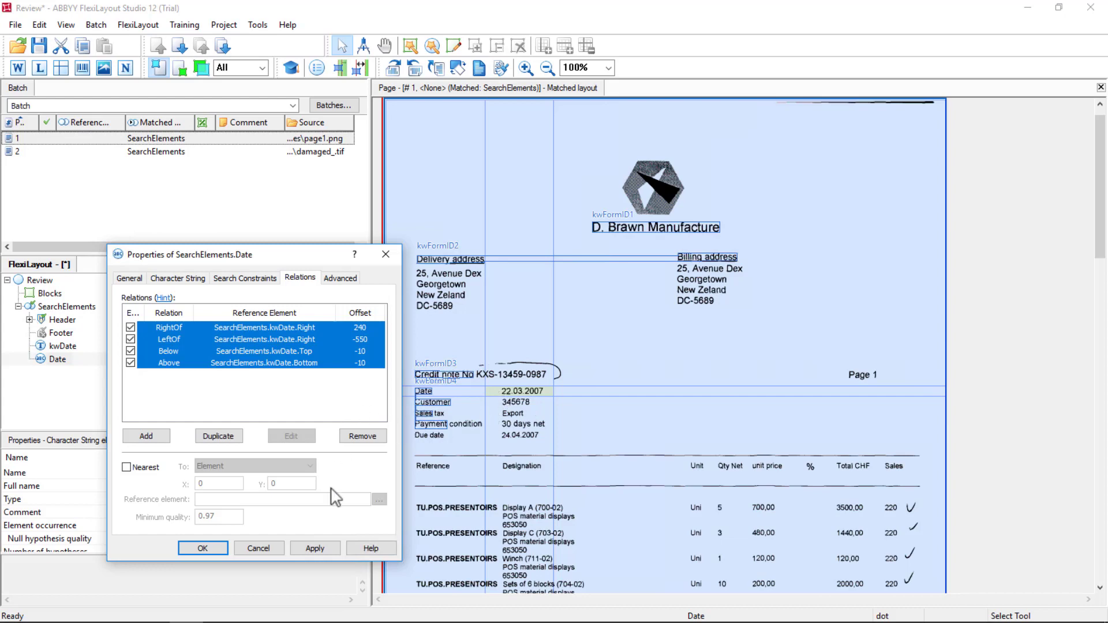
left_click(315, 547)
left_click(205, 550)
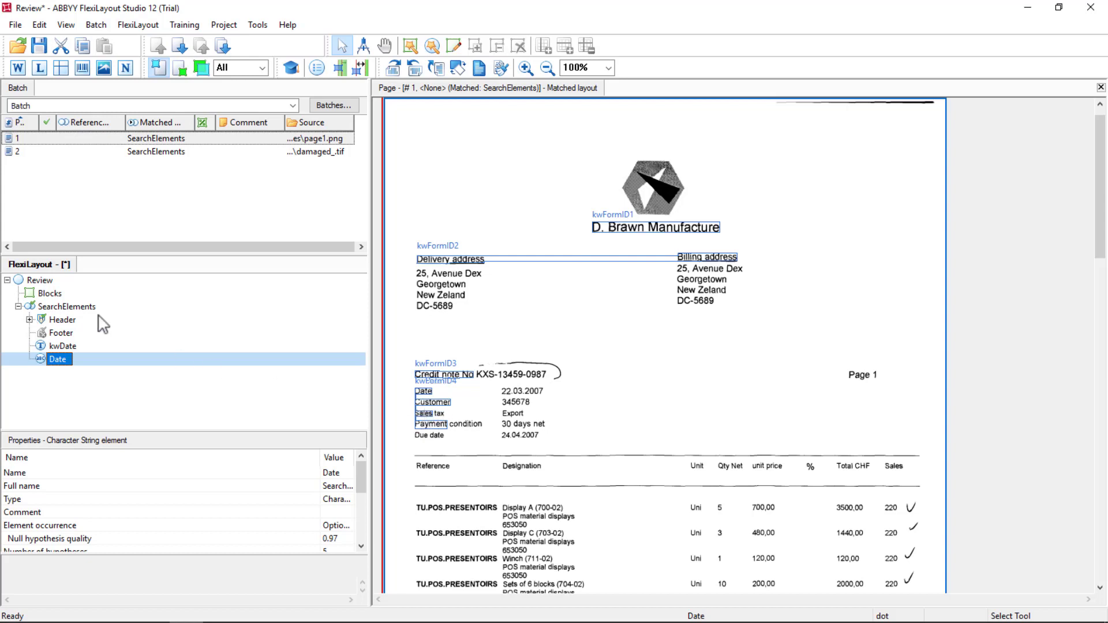
Add a Character String element to SearchElements and name it Customer
right_click(60, 307)
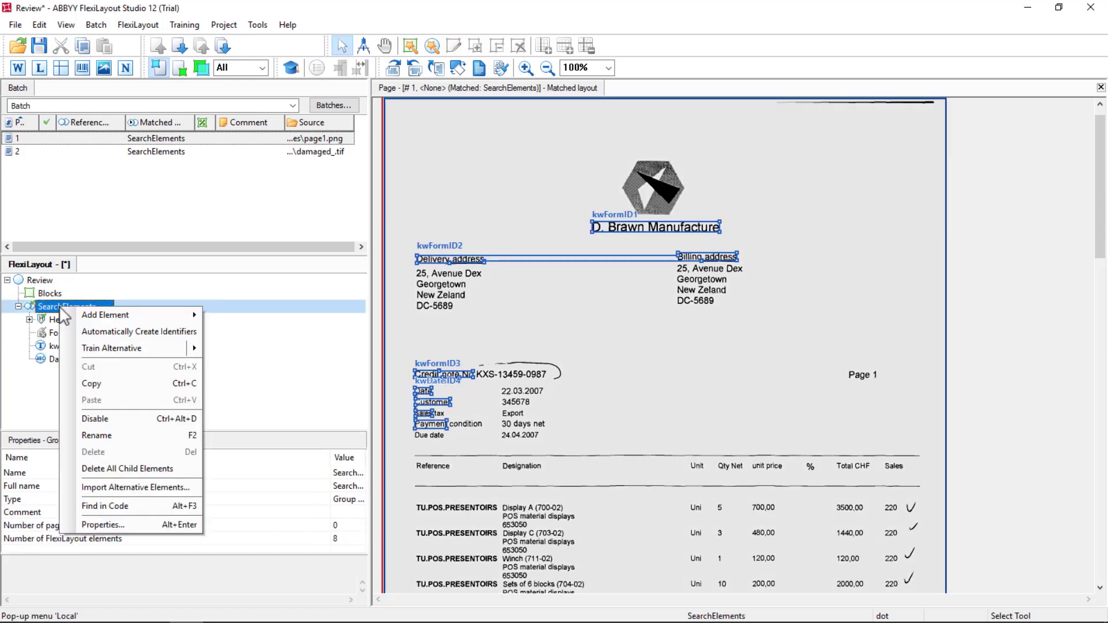
mouse_move(120, 314)
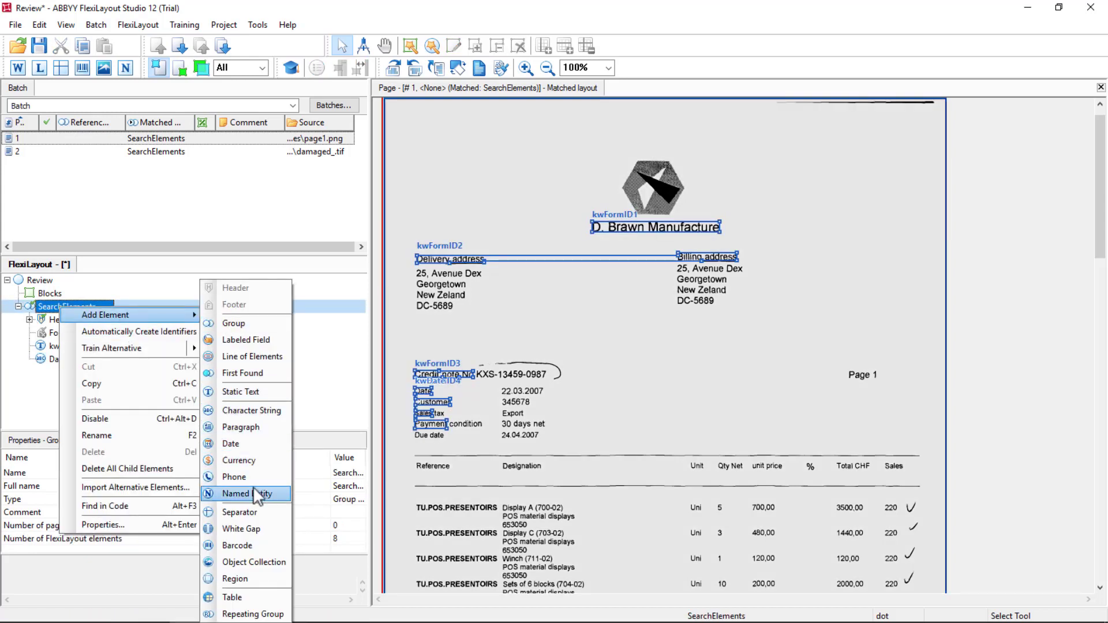
left_click(255, 411)
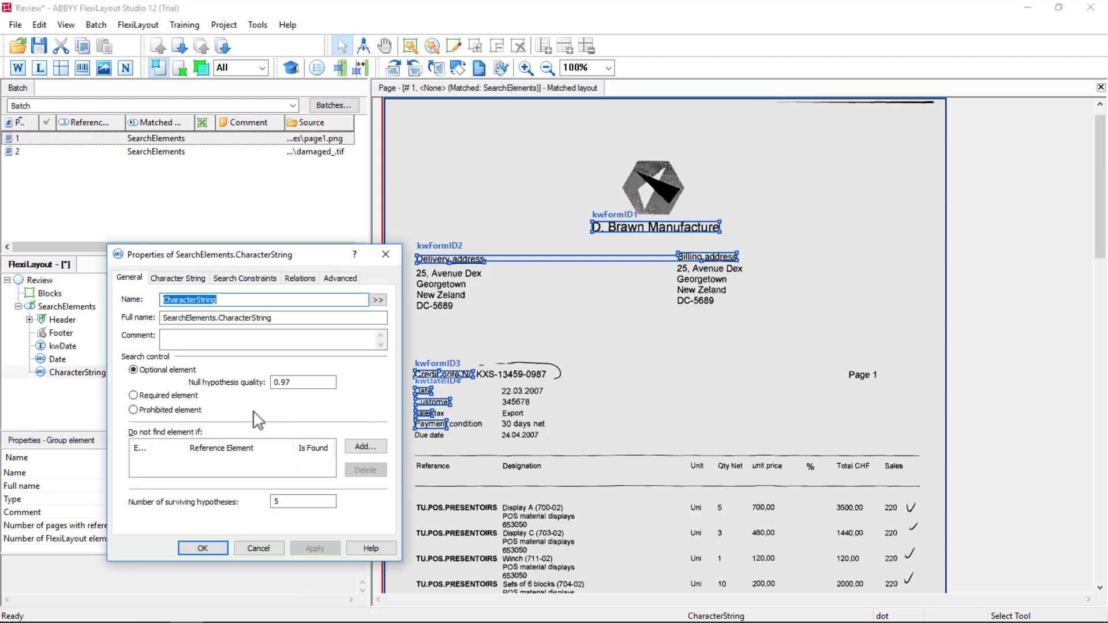
type("Customer")
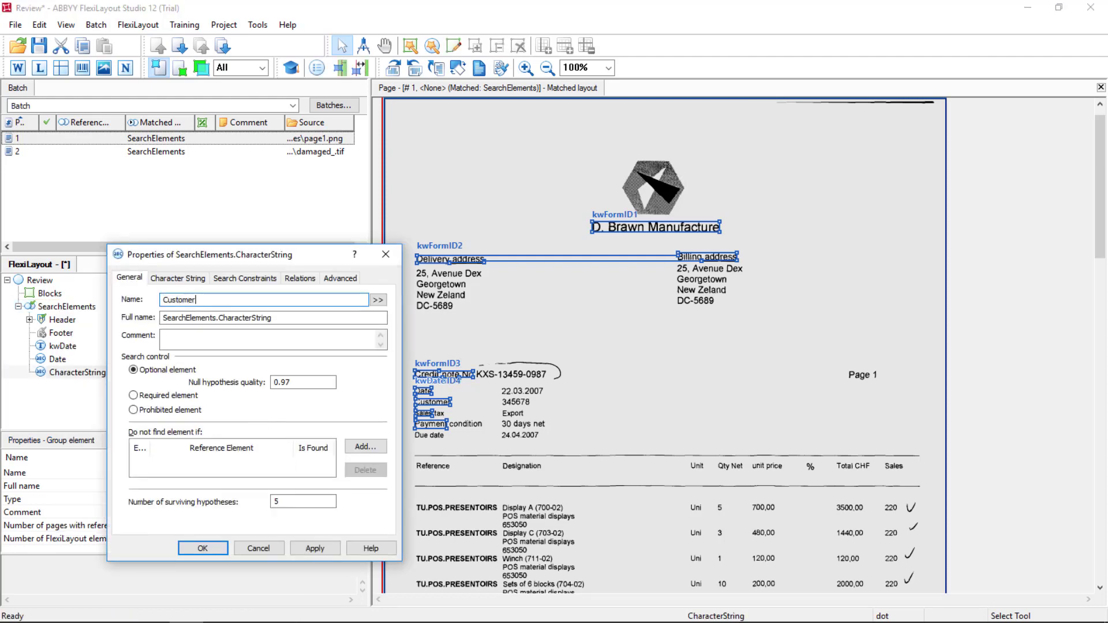
Copy all four relations from the Date element into the new Customer element, then apply them and close both elements' properties
left_click(301, 278)
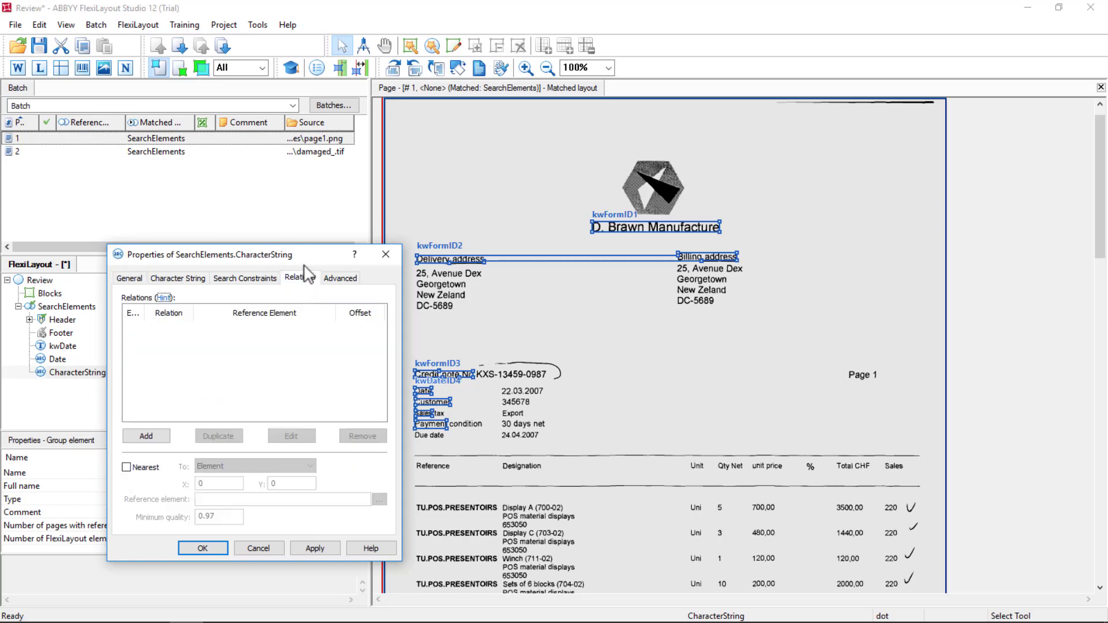
left_click_drag(309, 263, 851, 205)
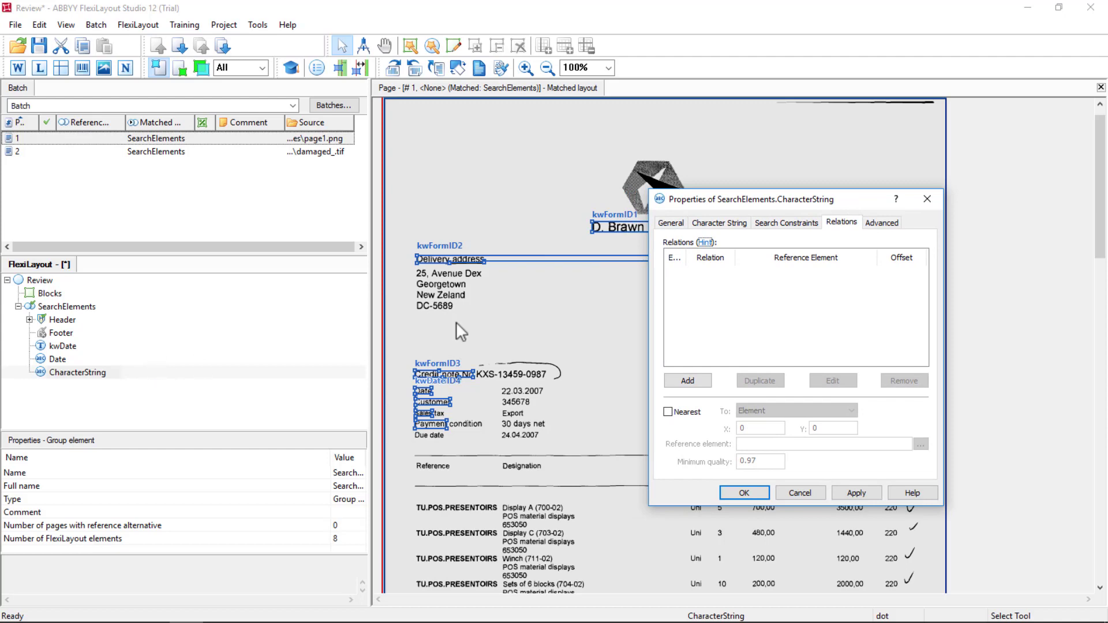
double_click(57, 359)
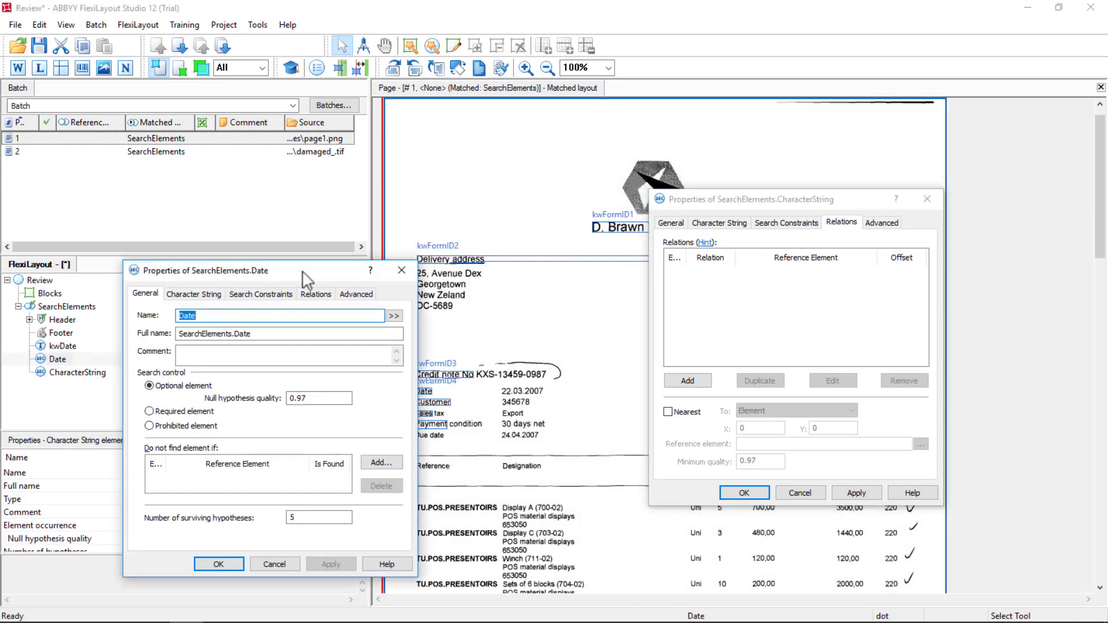
left_click_drag(293, 266, 234, 205)
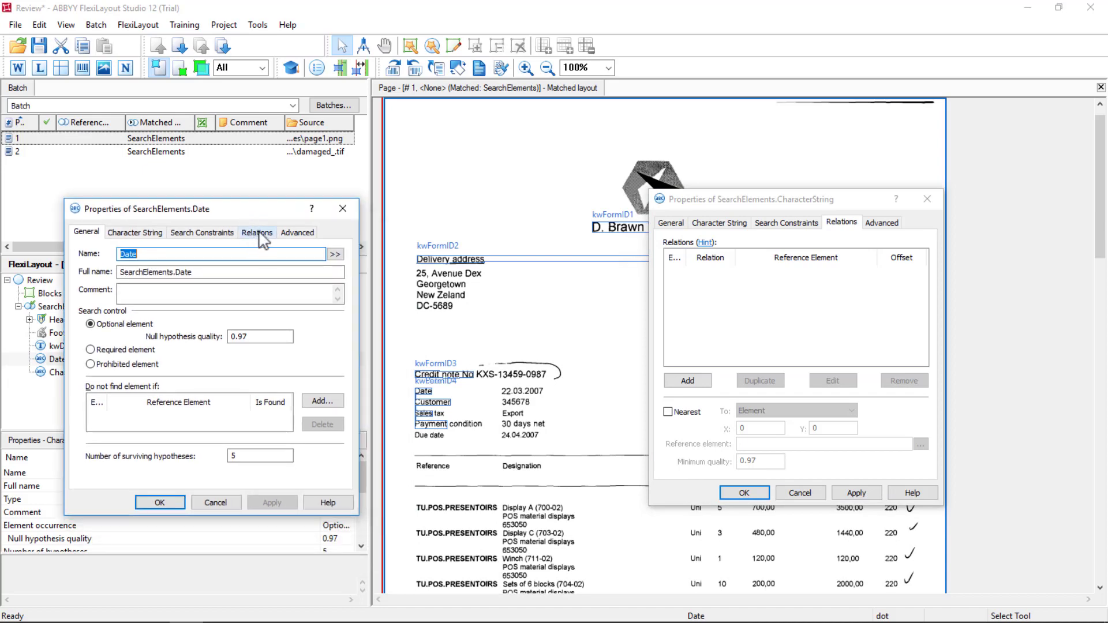
left_click(259, 234)
left_click_drag(244, 366, 217, 271)
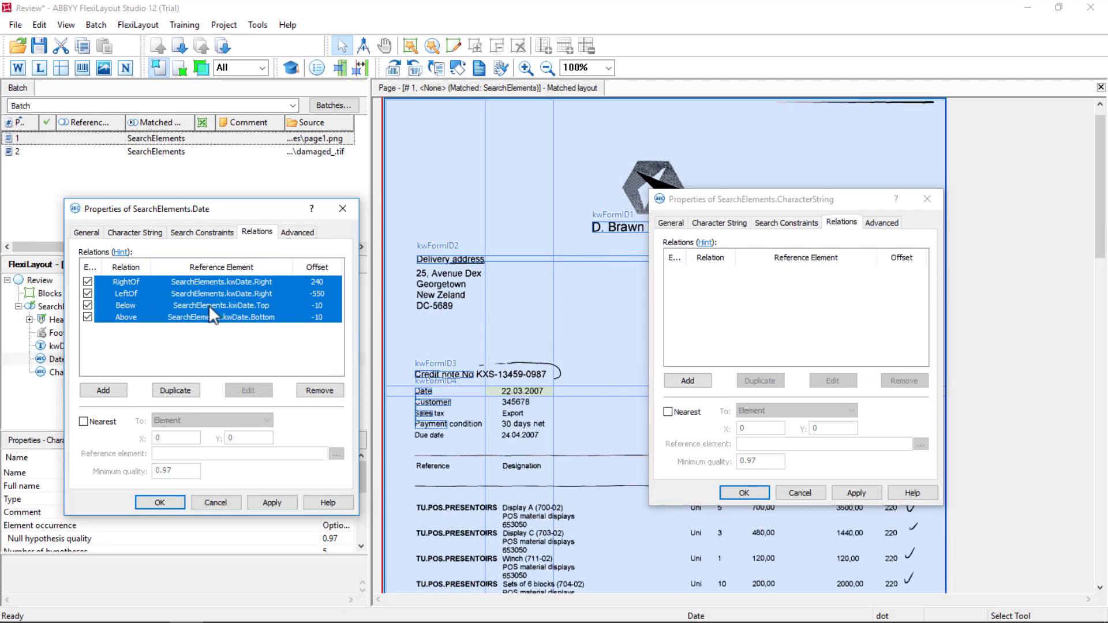
left_click_drag(209, 305, 728, 310)
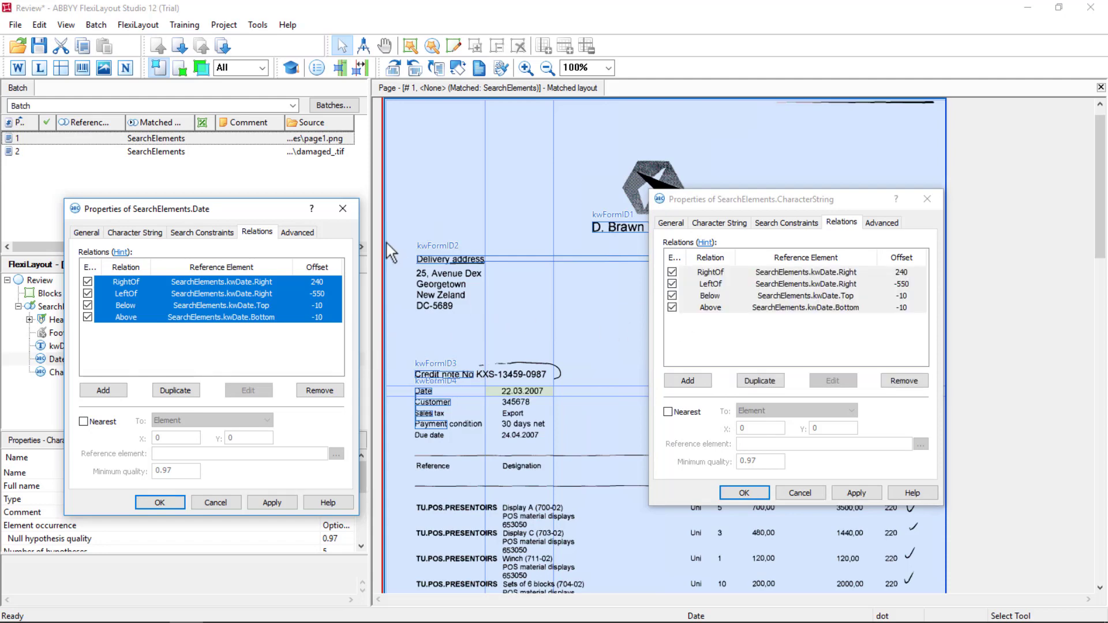
left_click(342, 208)
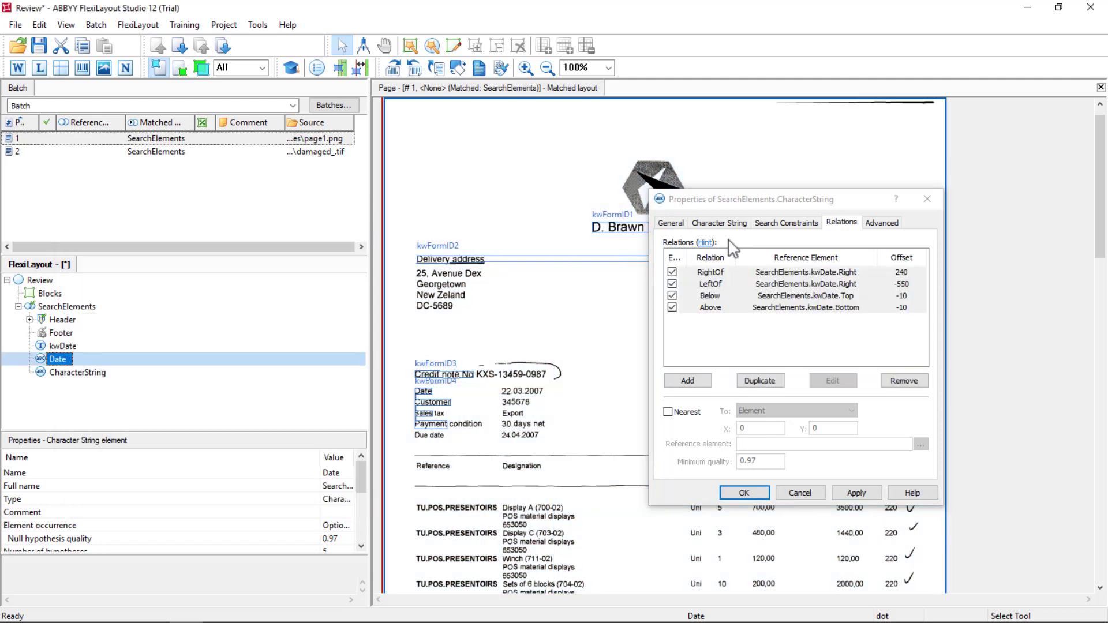
left_click(856, 489)
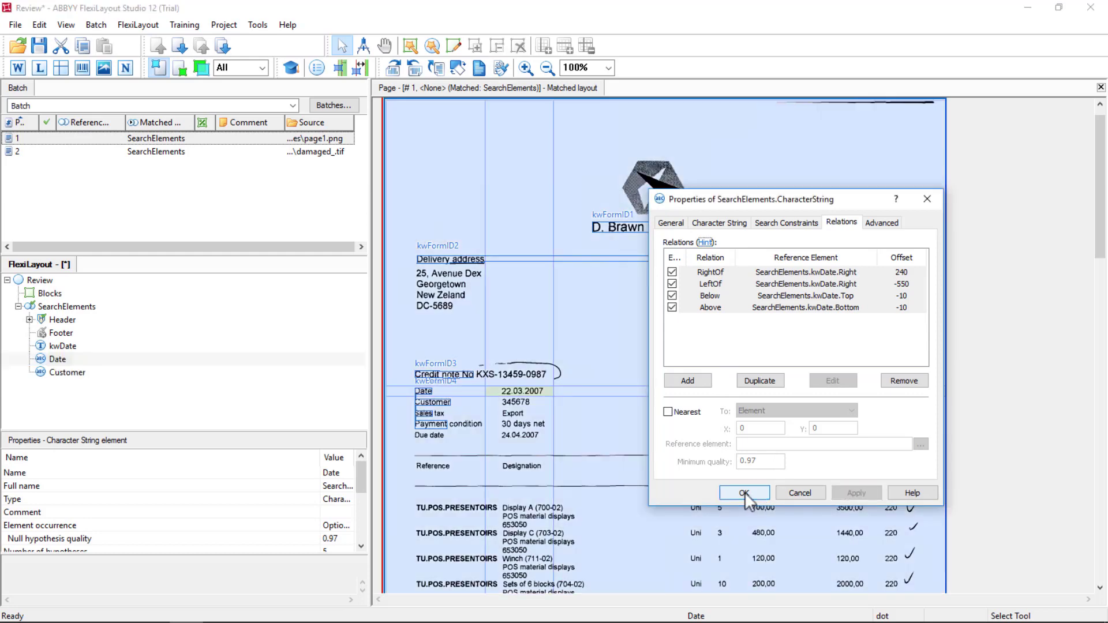
left_click(745, 492)
Match the FlexiLayout on page 1 and examine where the Date and Customer hypotheses fall on the page
left_click(59, 374)
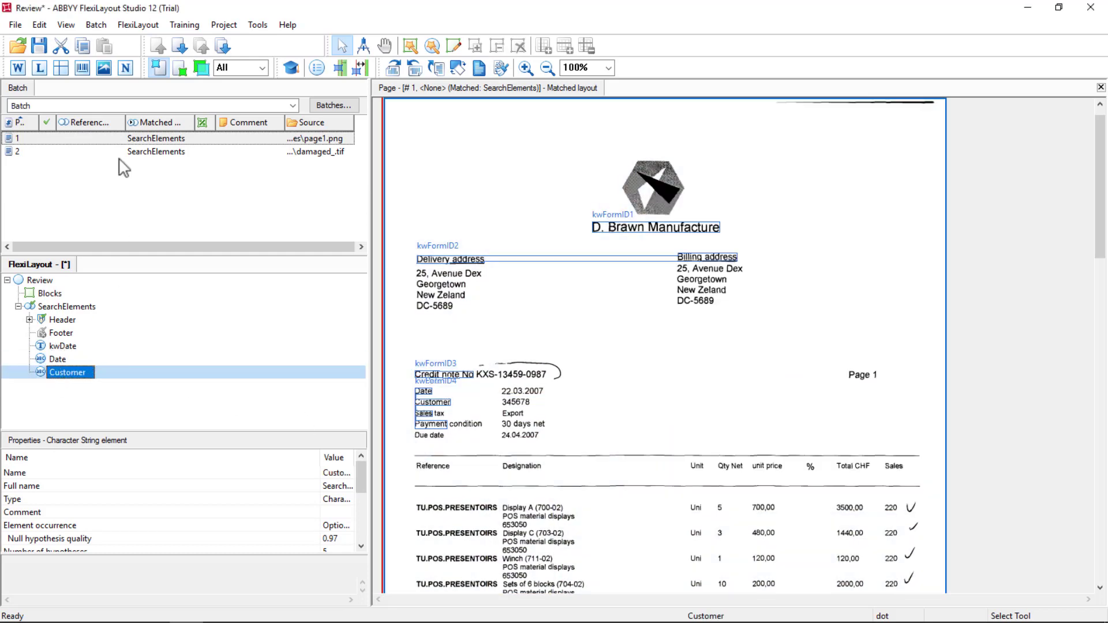
right_click(93, 141)
left_click(124, 147)
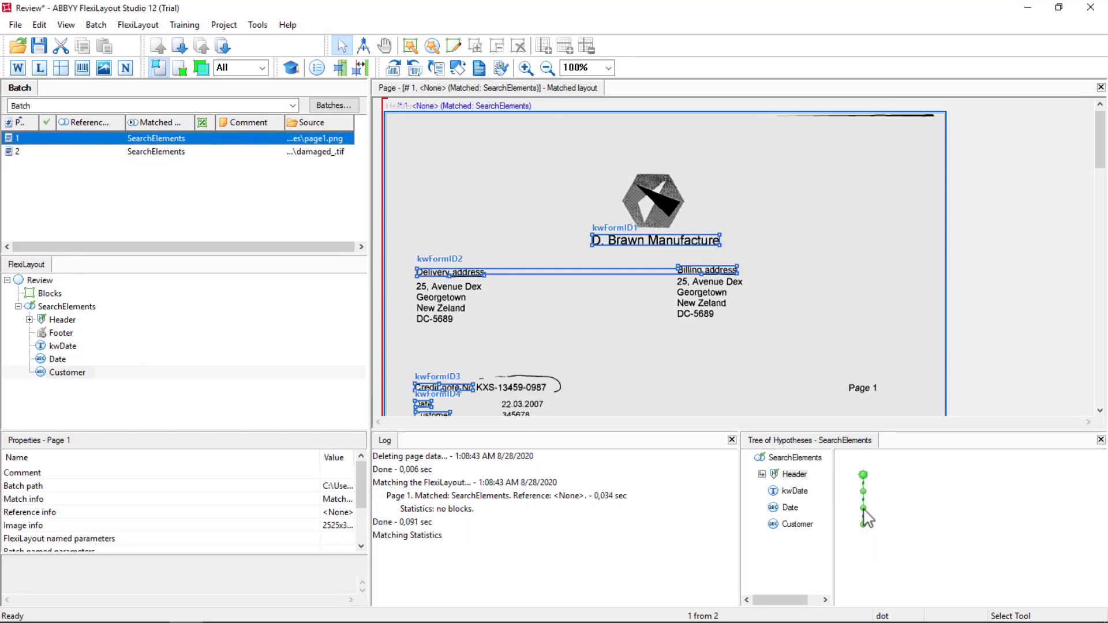
left_click(863, 509)
left_click(863, 526)
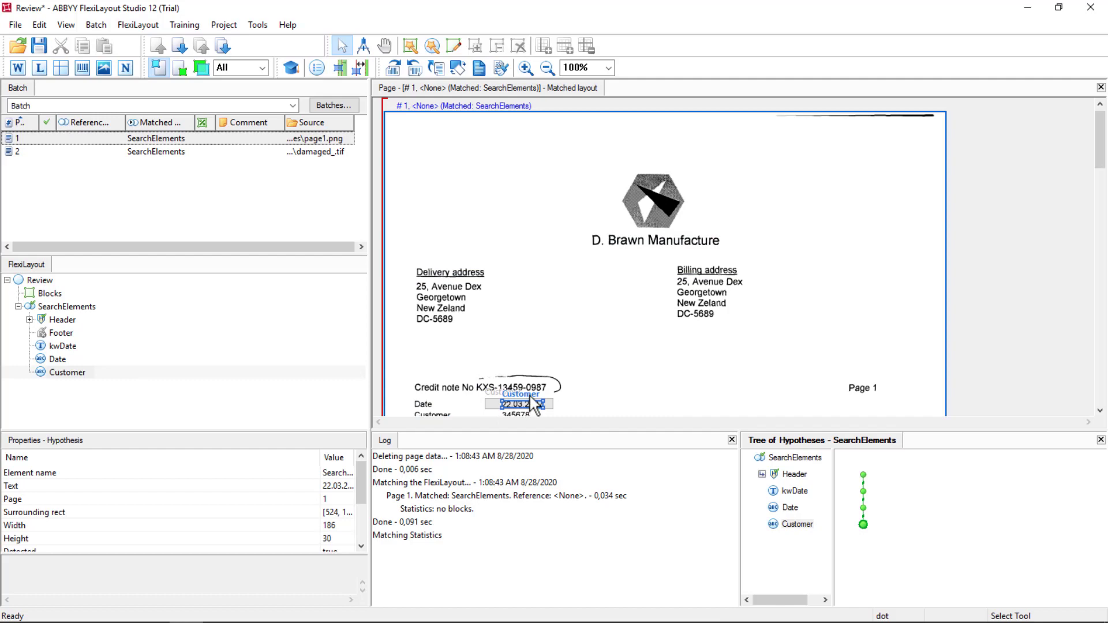
left_click(1100, 410)
left_click(526, 69)
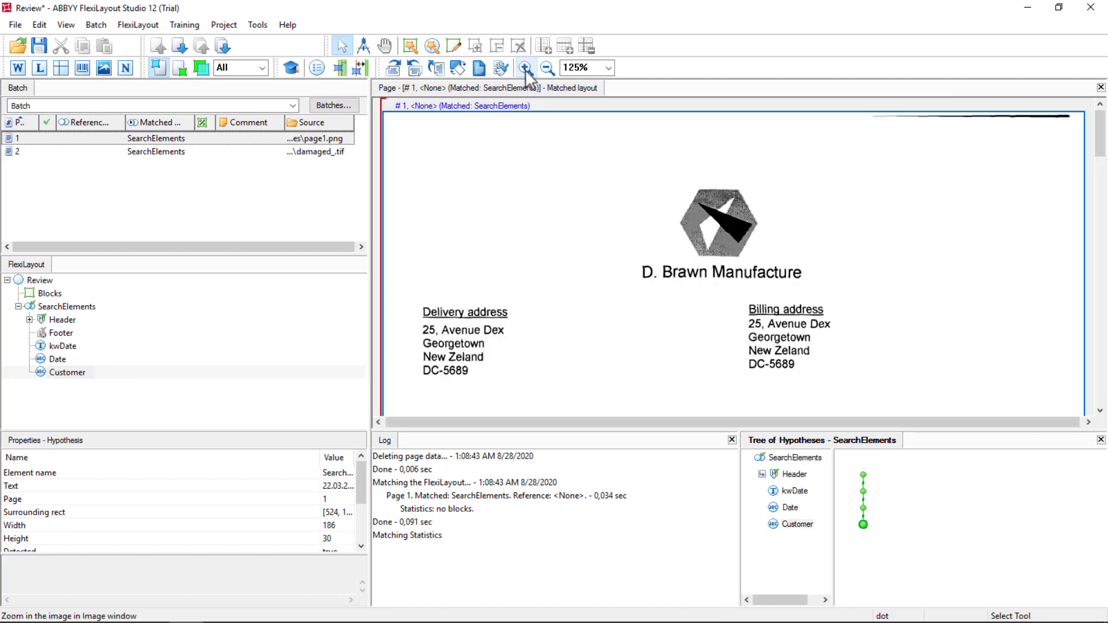
left_click(864, 509)
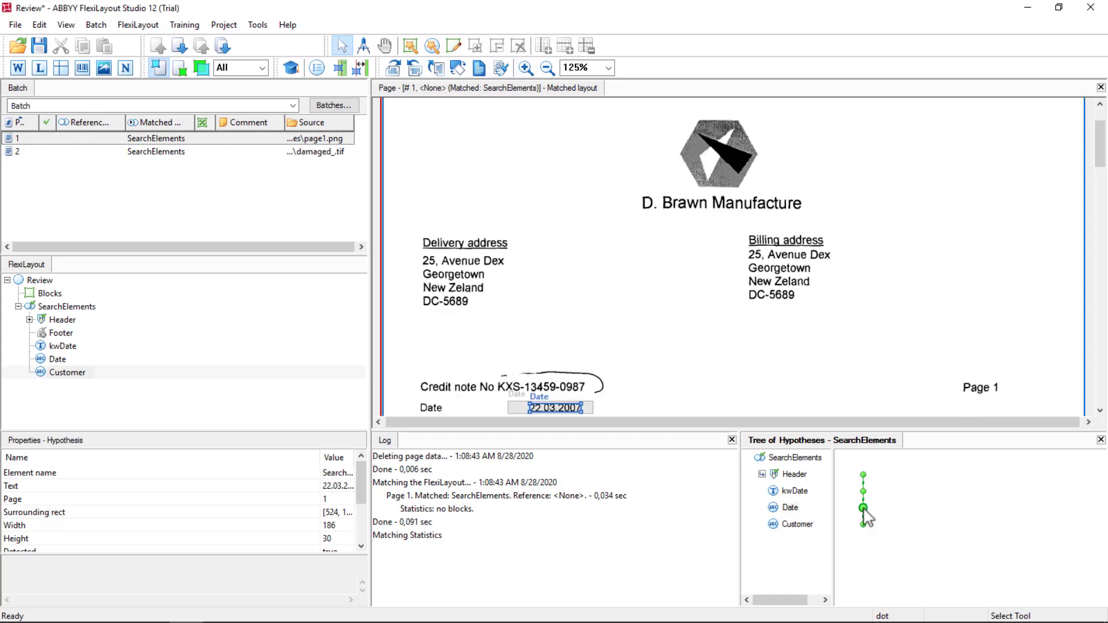
left_click(865, 526)
Change the Customer element's Below relation to kwDate's Bottom boundary with an offset of 10 dots and save it
double_click(65, 373)
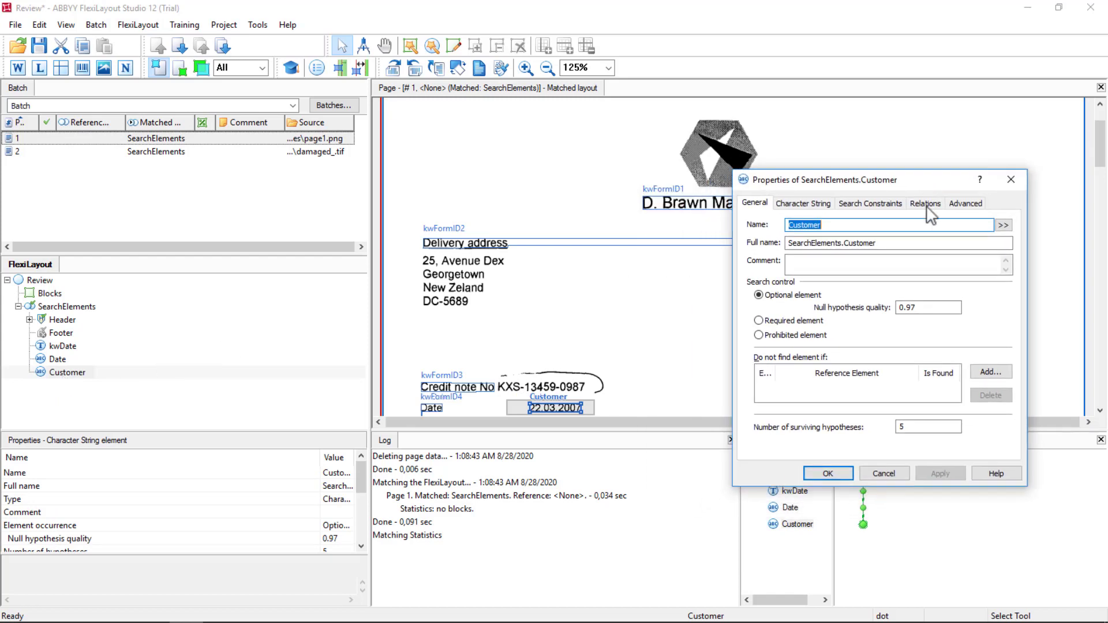
left_click(925, 204)
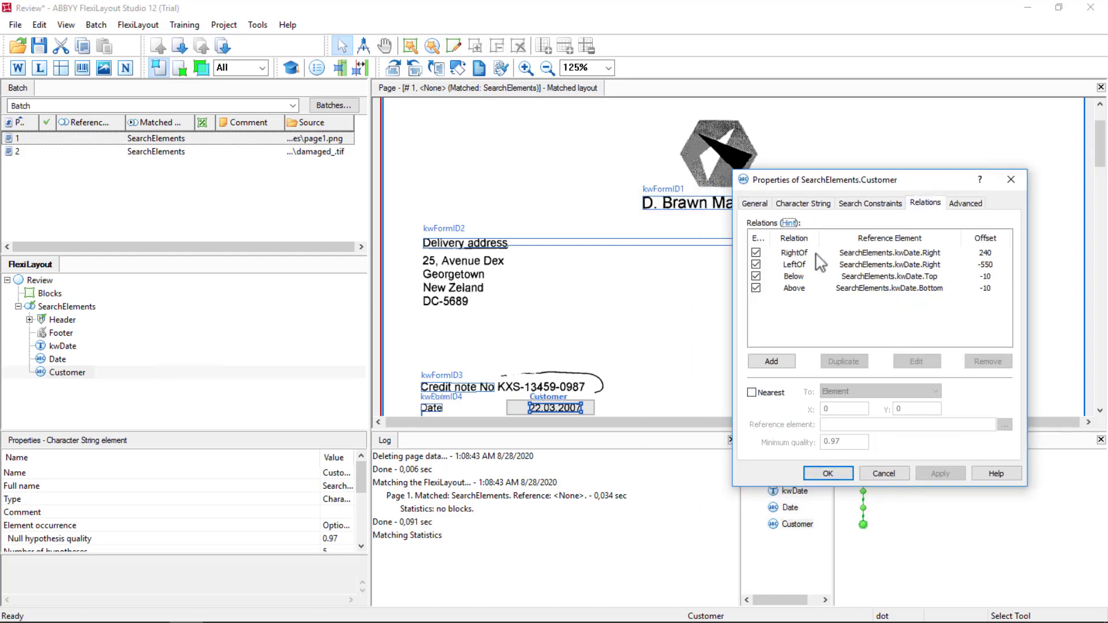
left_click(797, 277)
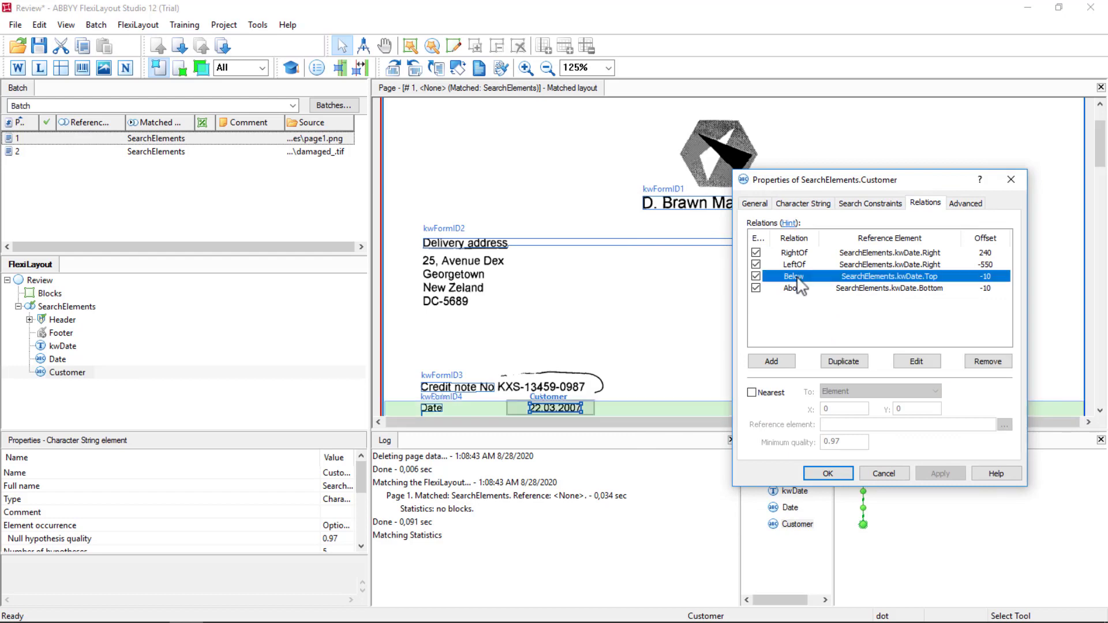
double_click(801, 284)
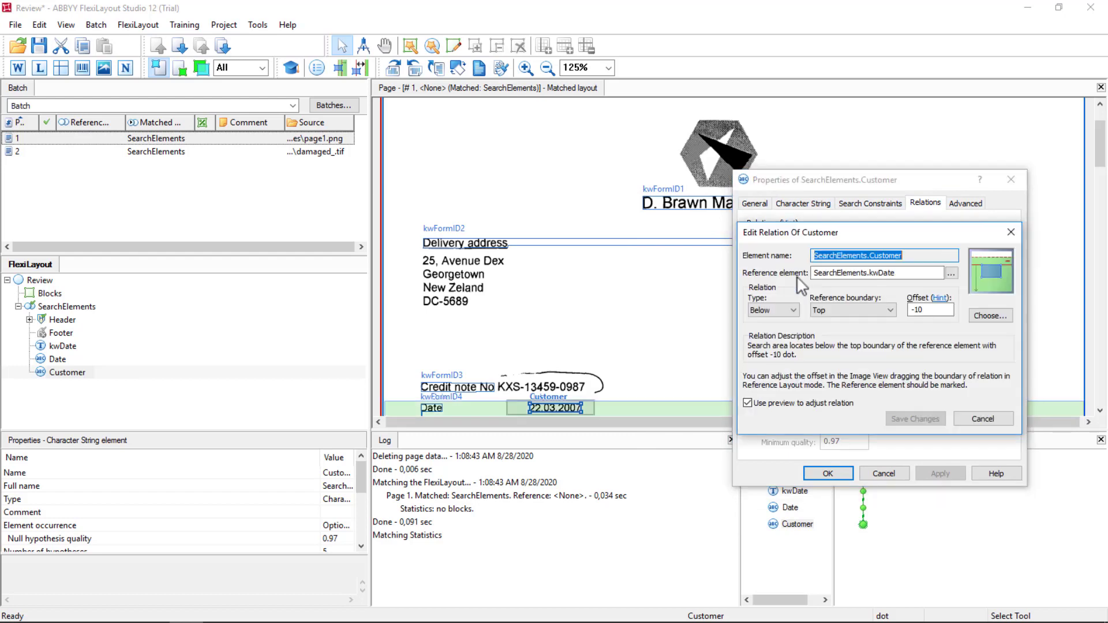
left_click(858, 312)
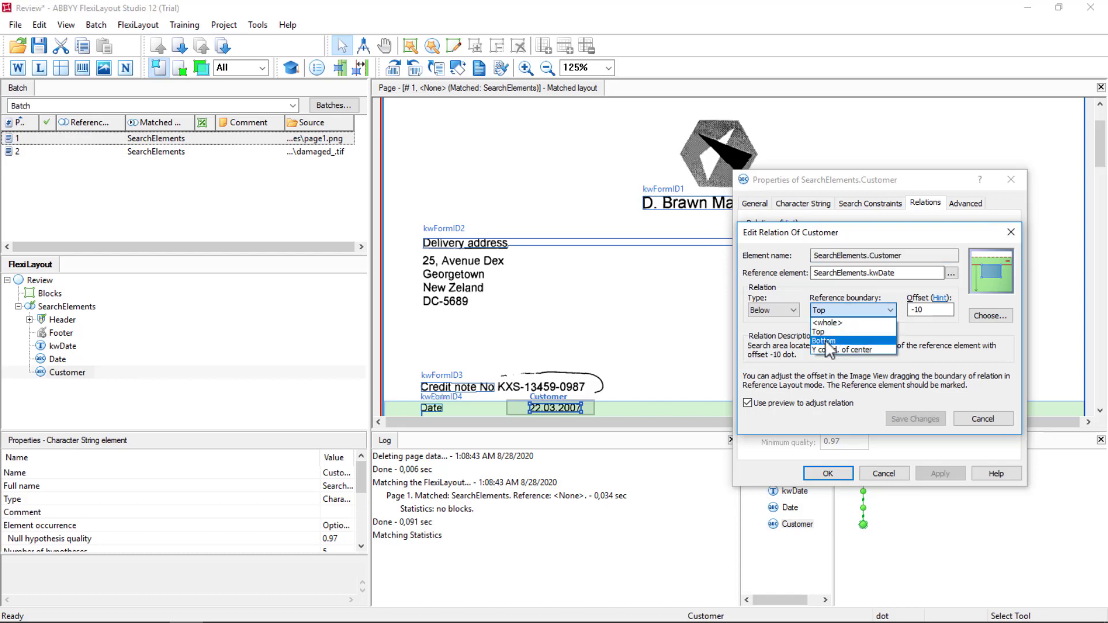
left_click(827, 341)
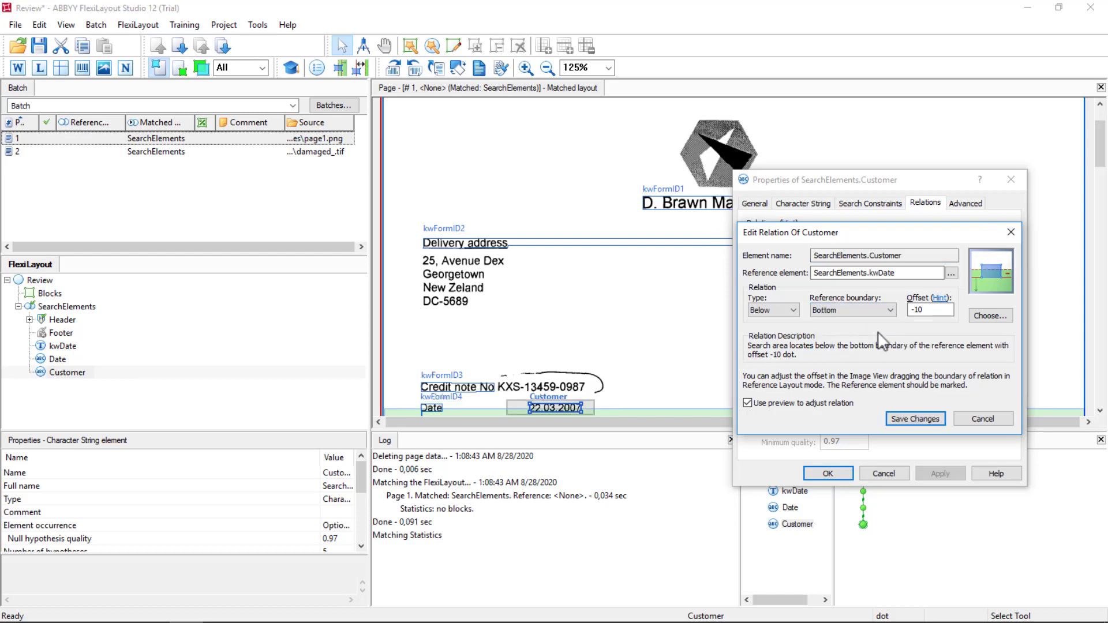
double_click(918, 310)
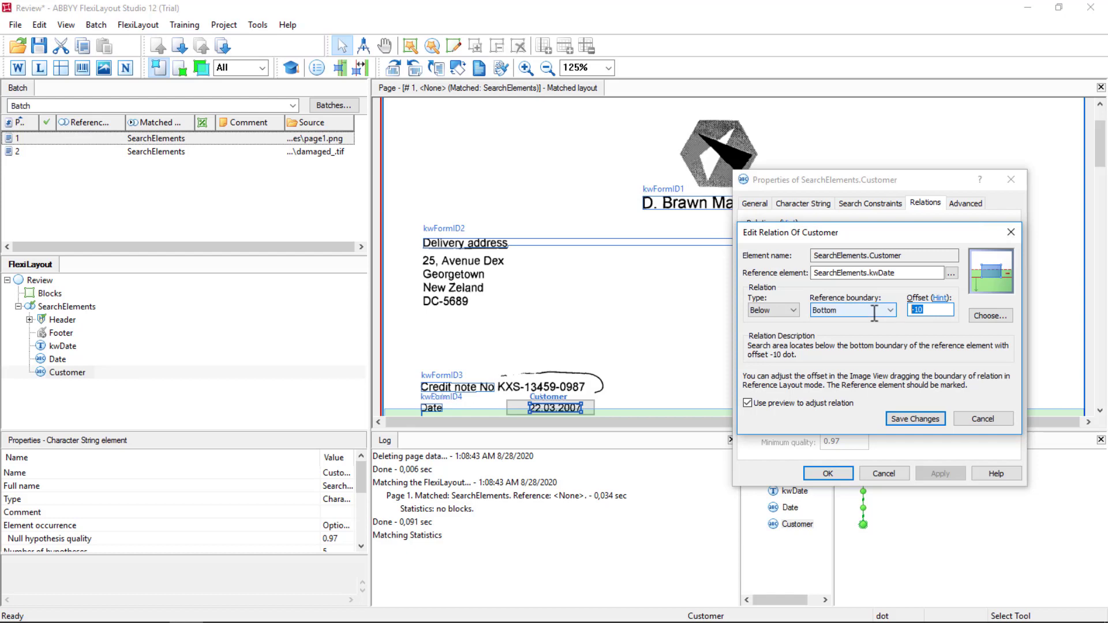
type("10")
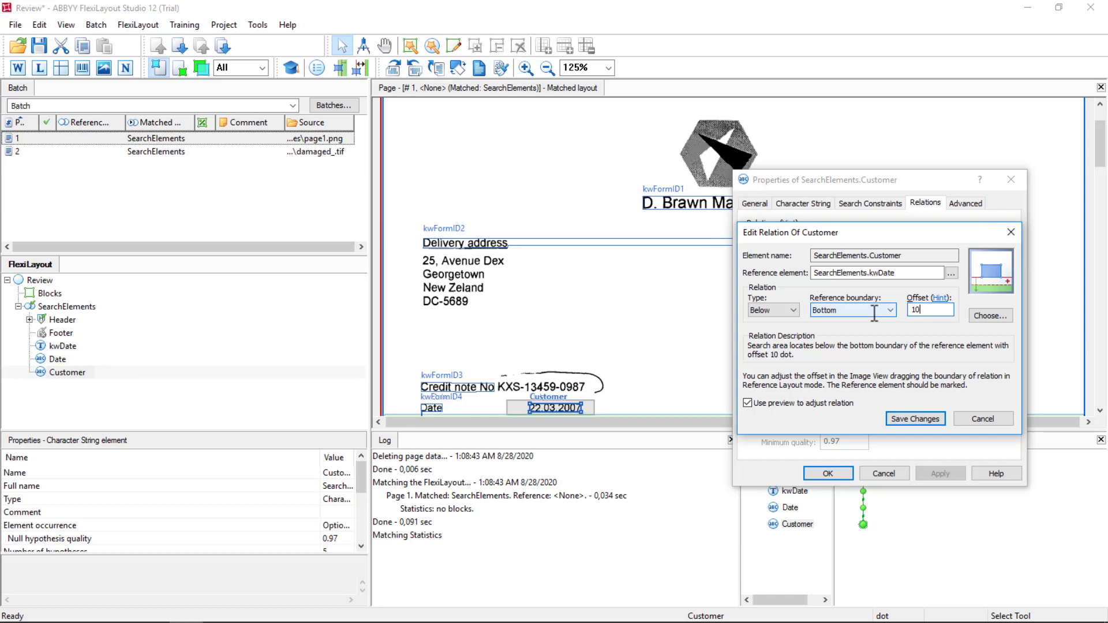
left_click(1101, 410)
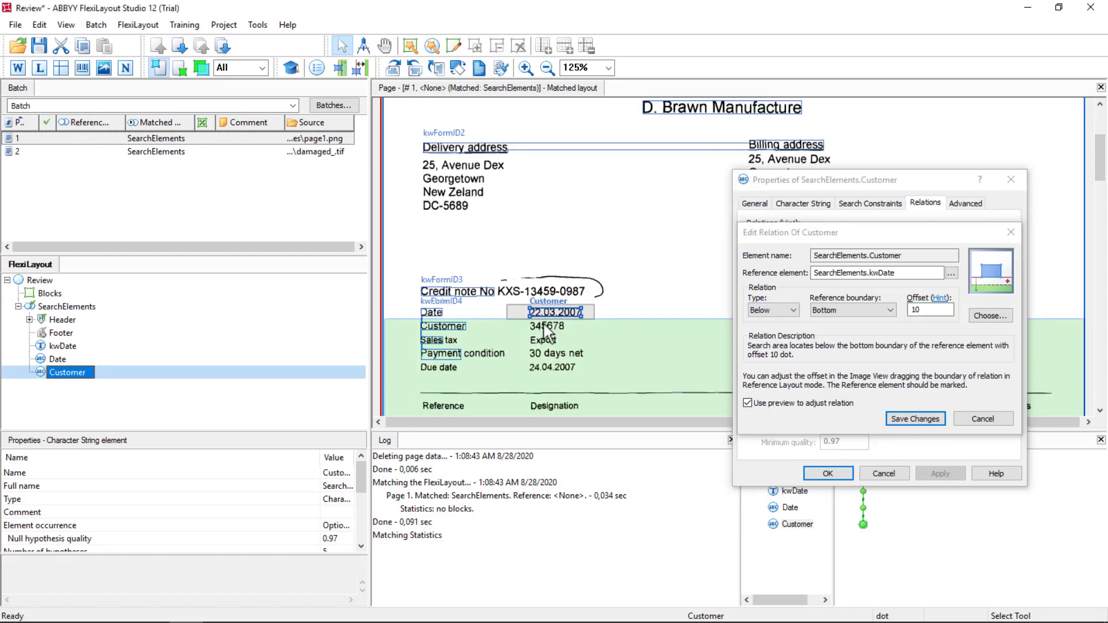
left_click(911, 418)
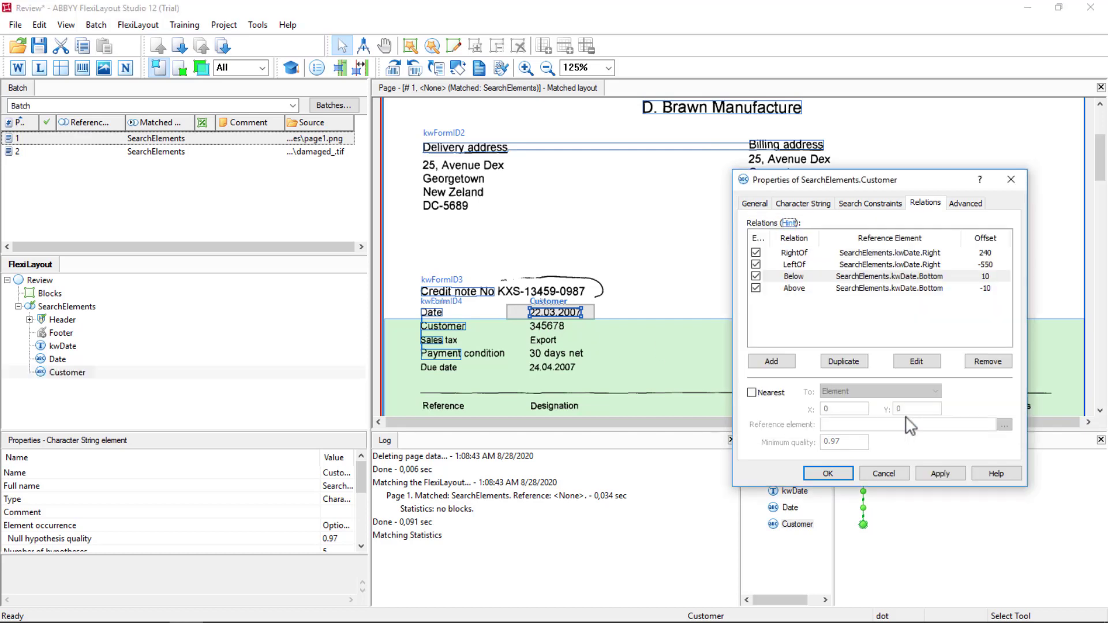
Set the offset of the Customer element's Above relation to -60 dots and save the relation
double_click(794, 288)
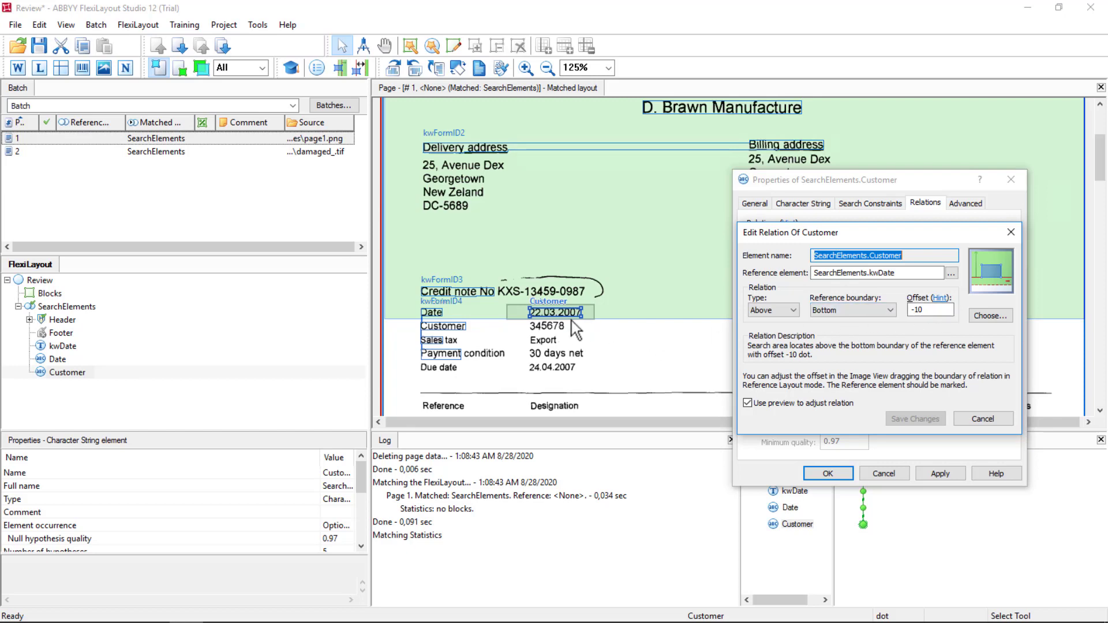
left_click(567, 332)
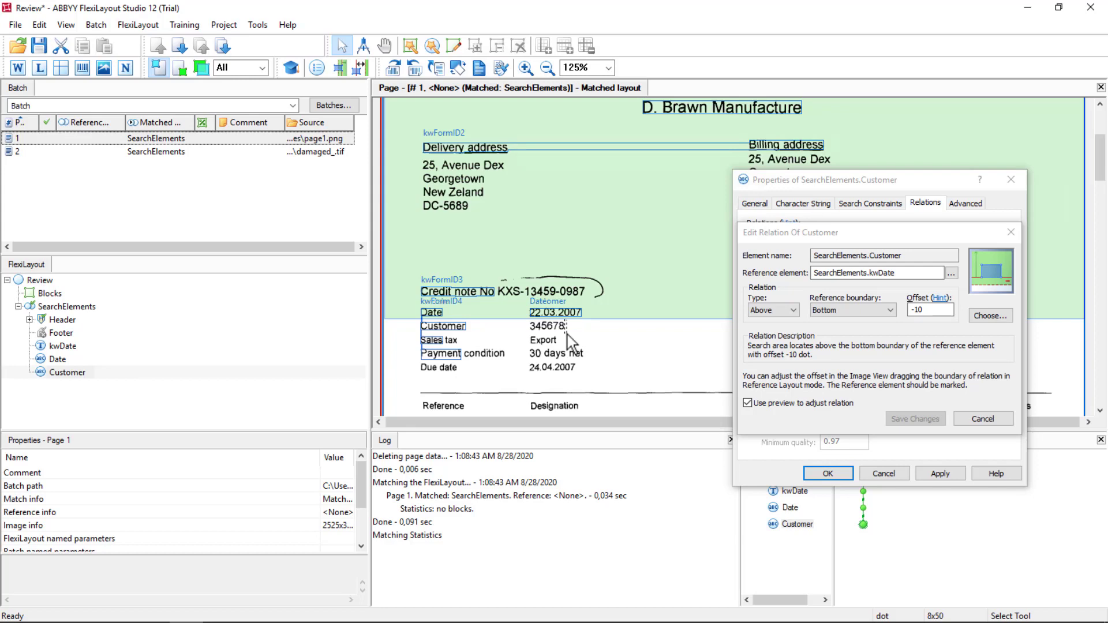
left_click(920, 310)
double_click(920, 310)
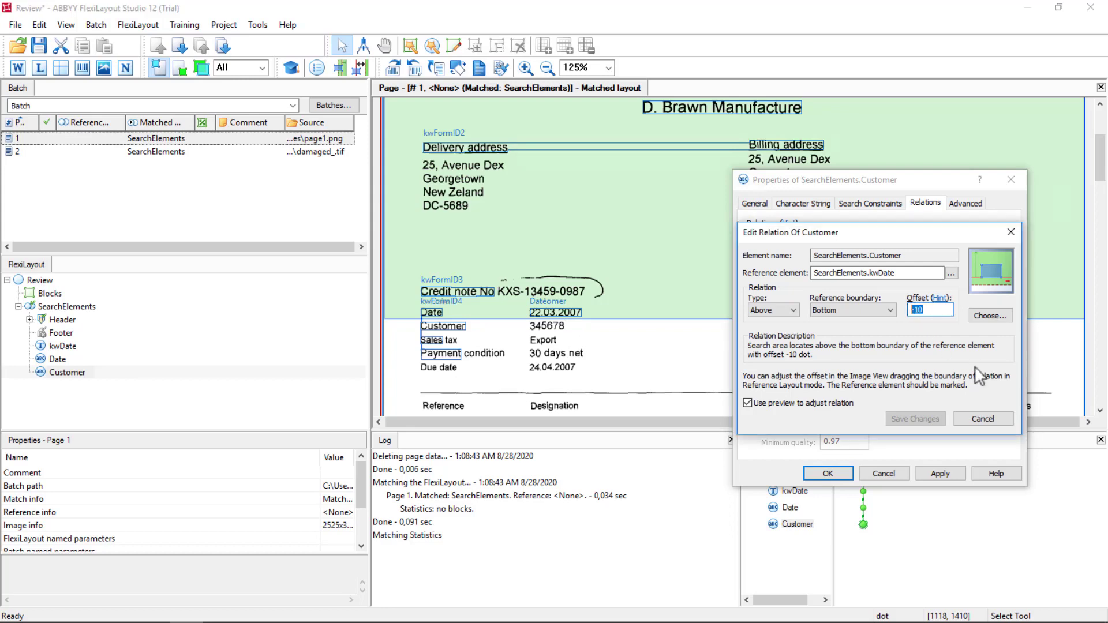
type("-60")
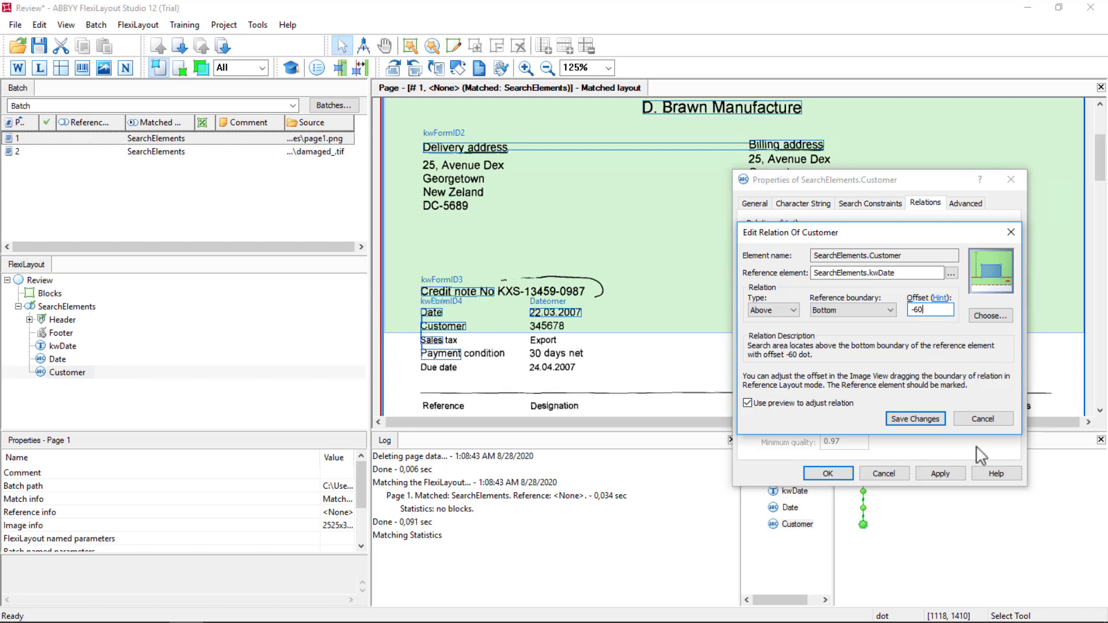
left_click(917, 418)
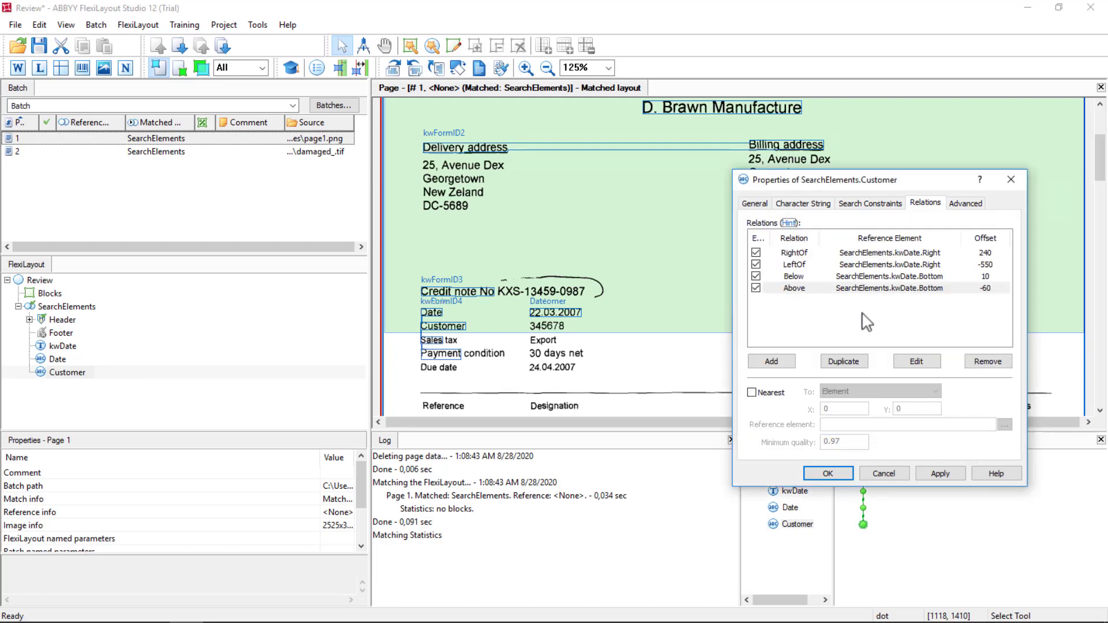
Preview the combined search area of Customer's four relations, apply them and close the element's properties
left_click_drag(881, 330, 860, 238)
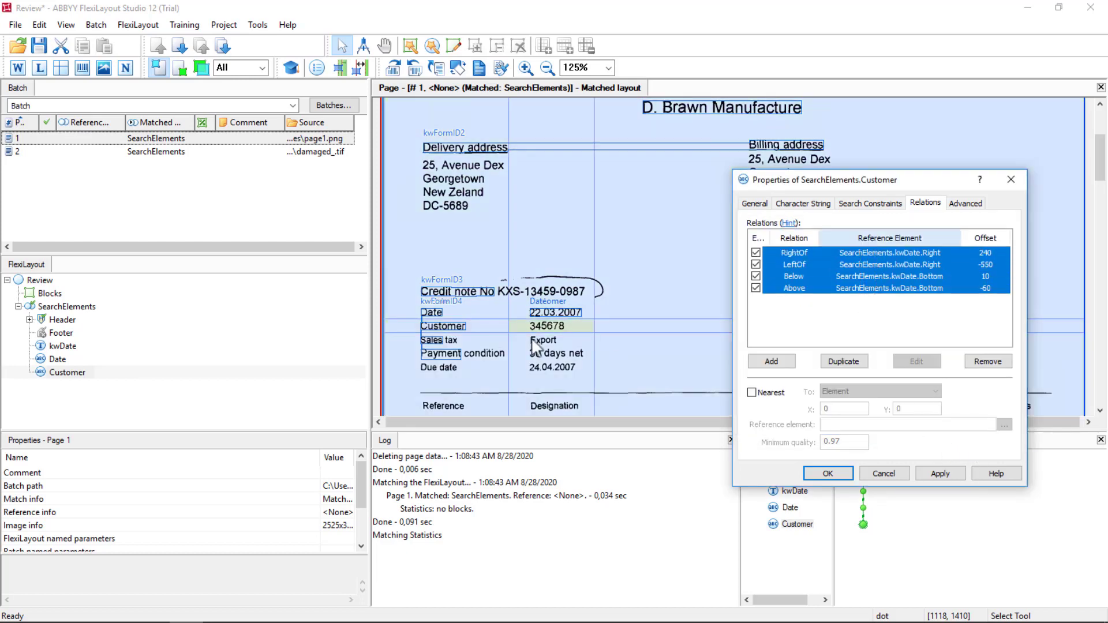
left_click(939, 473)
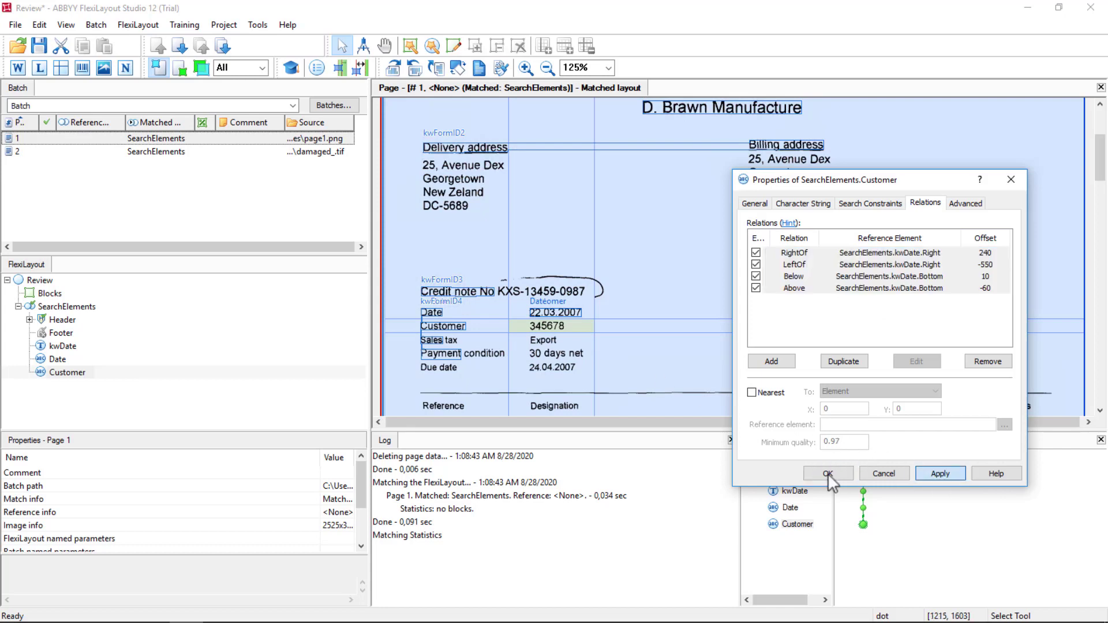
key("Return")
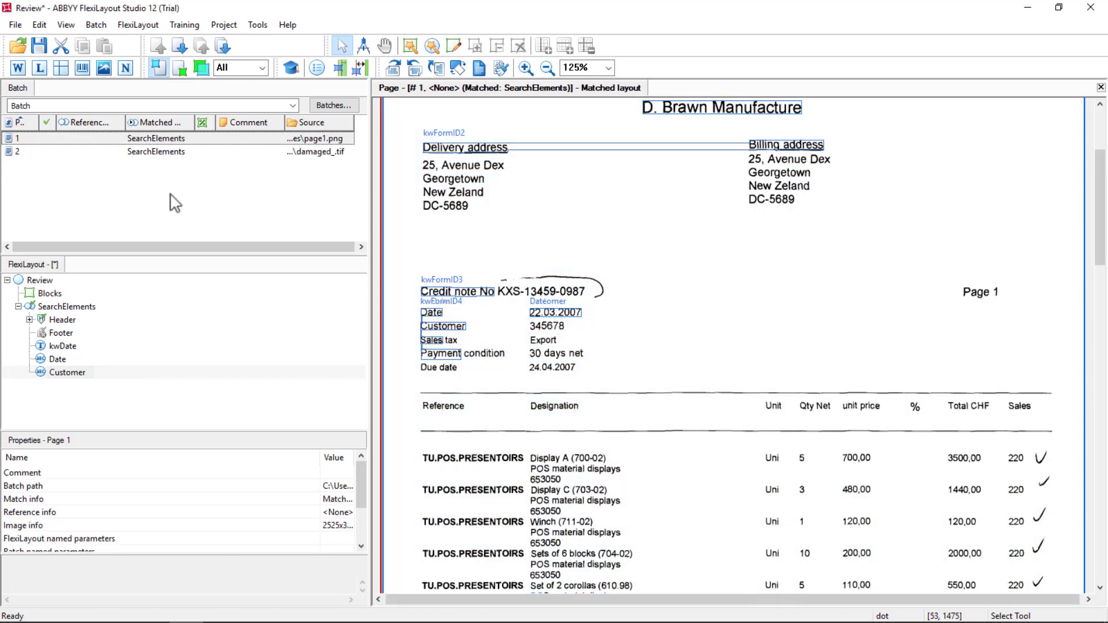
Match the FlexiLayout on page 1 and check which text the Date and Customer hypotheses capture
right_click(123, 139)
left_click(155, 147)
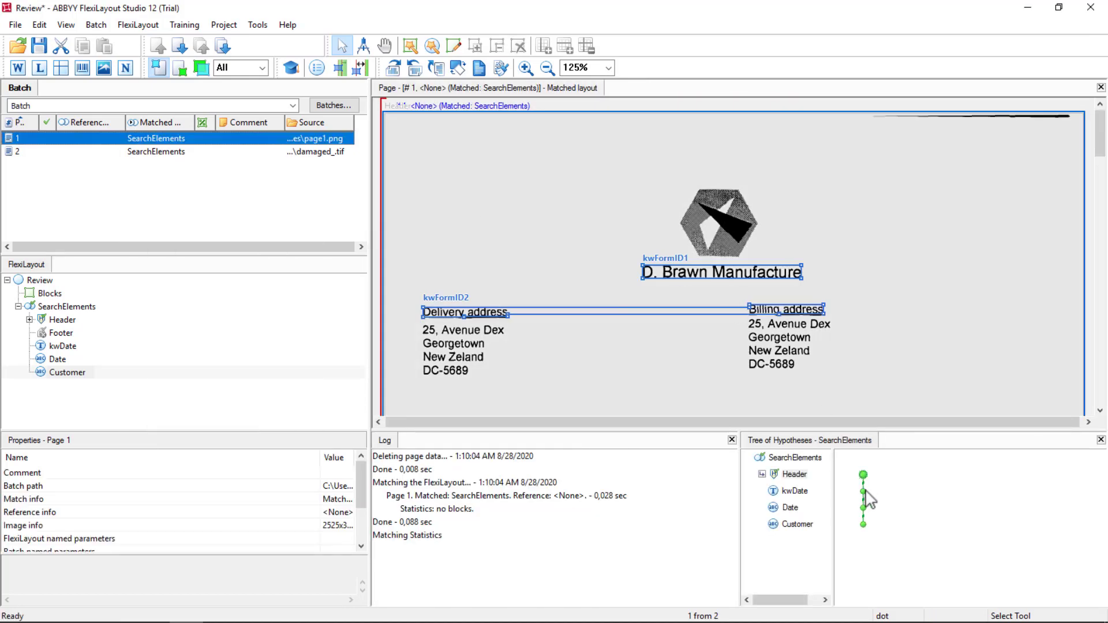
left_click(864, 508)
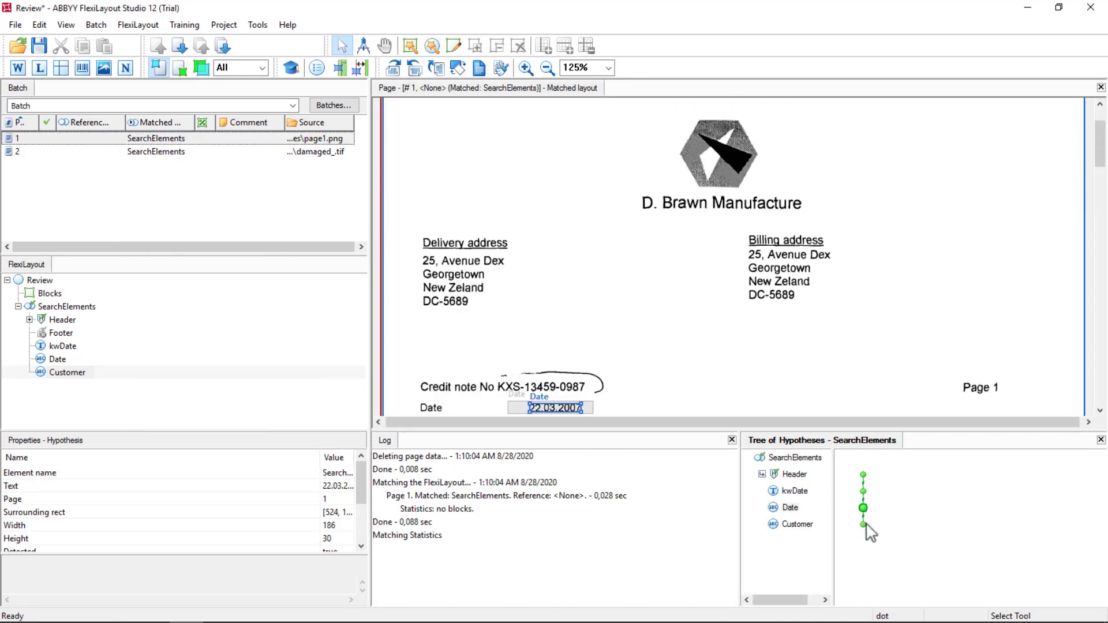
left_click(863, 524)
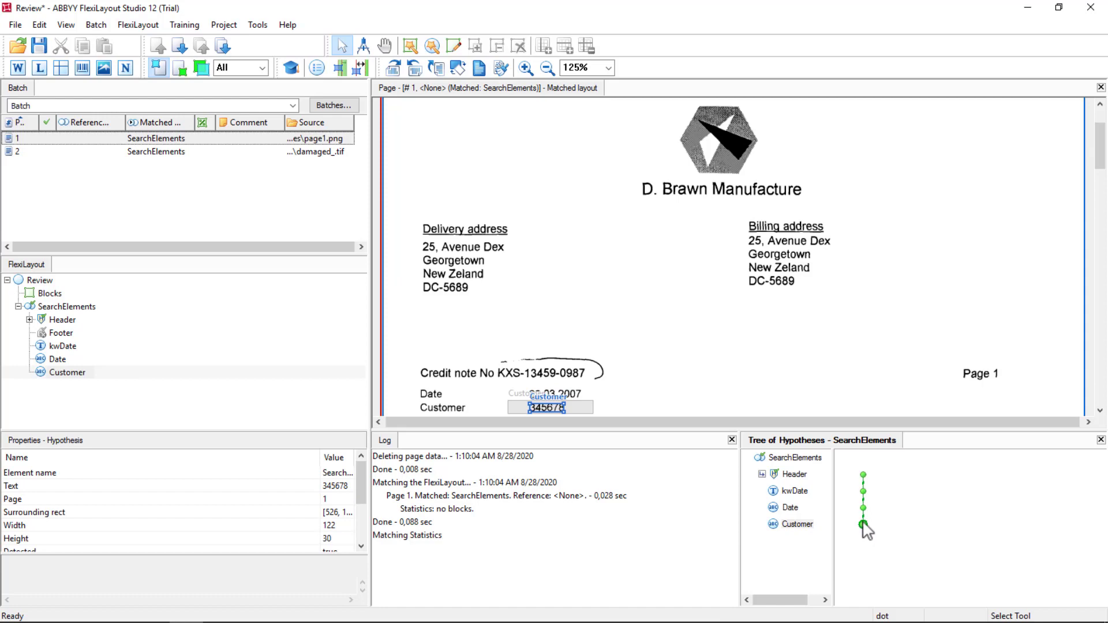
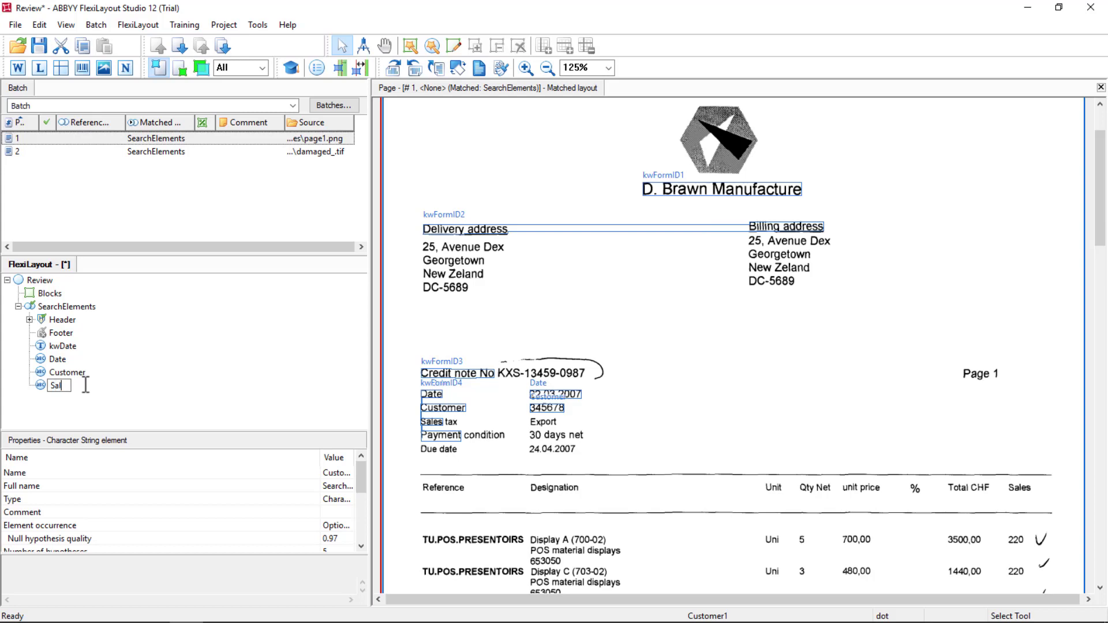
Name the copied Customer element SalesTax and match the FlexiLayout on page 1 to compare the Customer and SalesTax hypotheses
type("Tax")
key("Return")
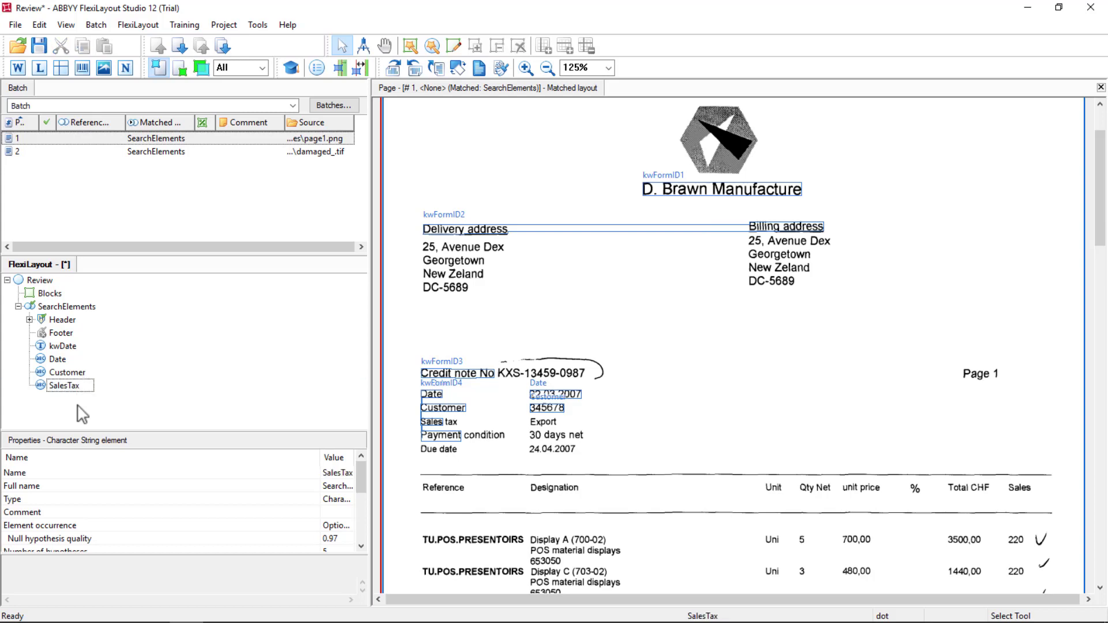
right_click(82, 139)
left_click(109, 146)
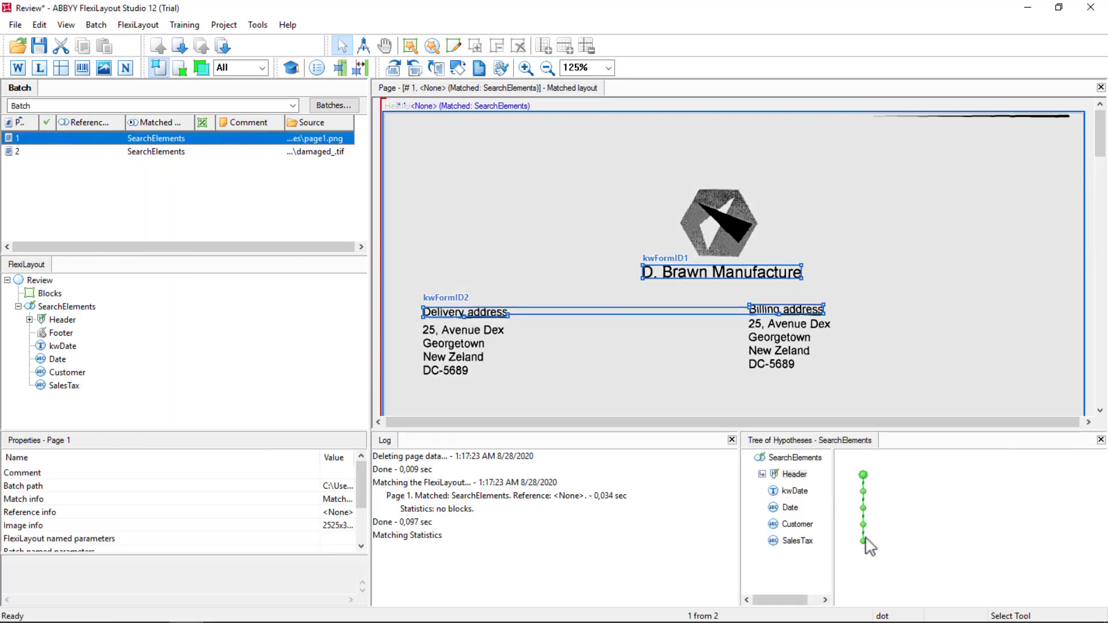
left_click(864, 525)
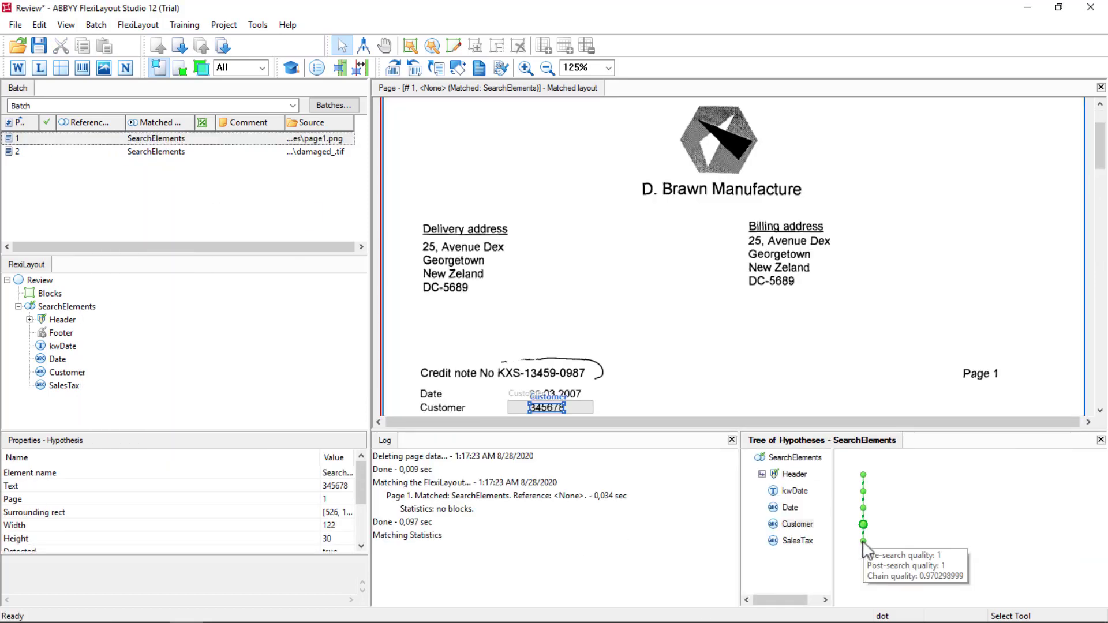
left_click(864, 543)
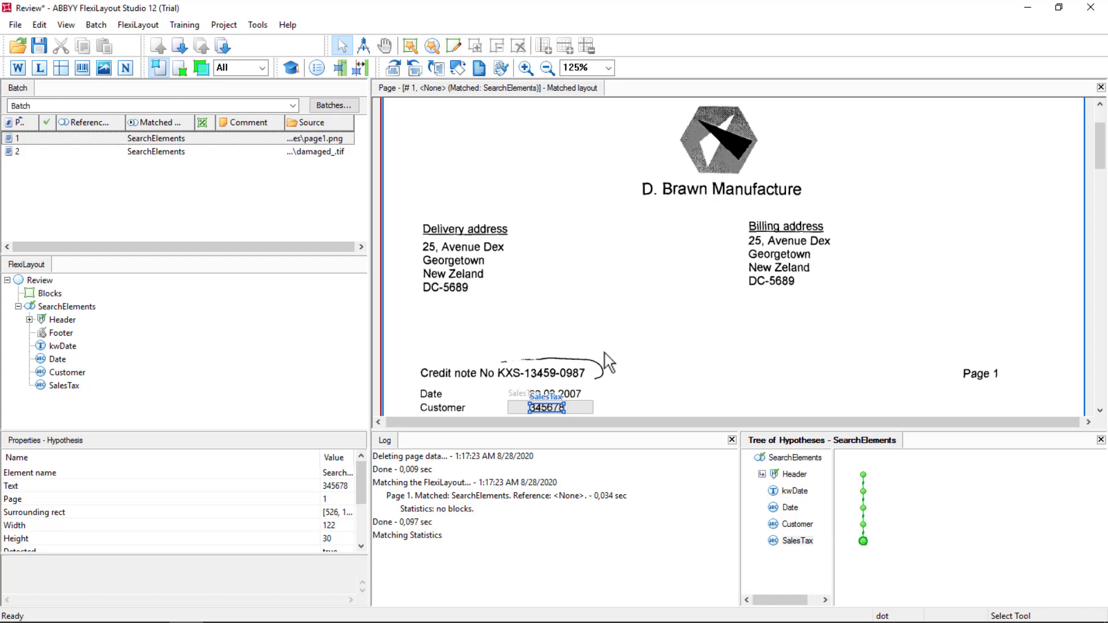
left_click(1101, 411)
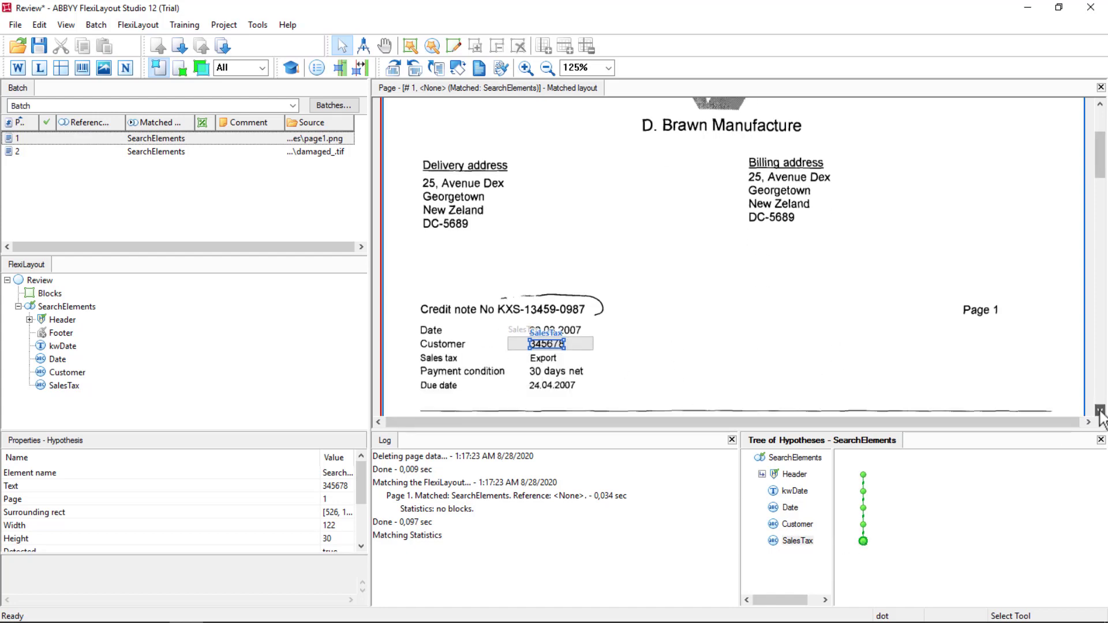
Preview the search area of each of the SalesTax element's relations to kwDate on the page
double_click(77, 388)
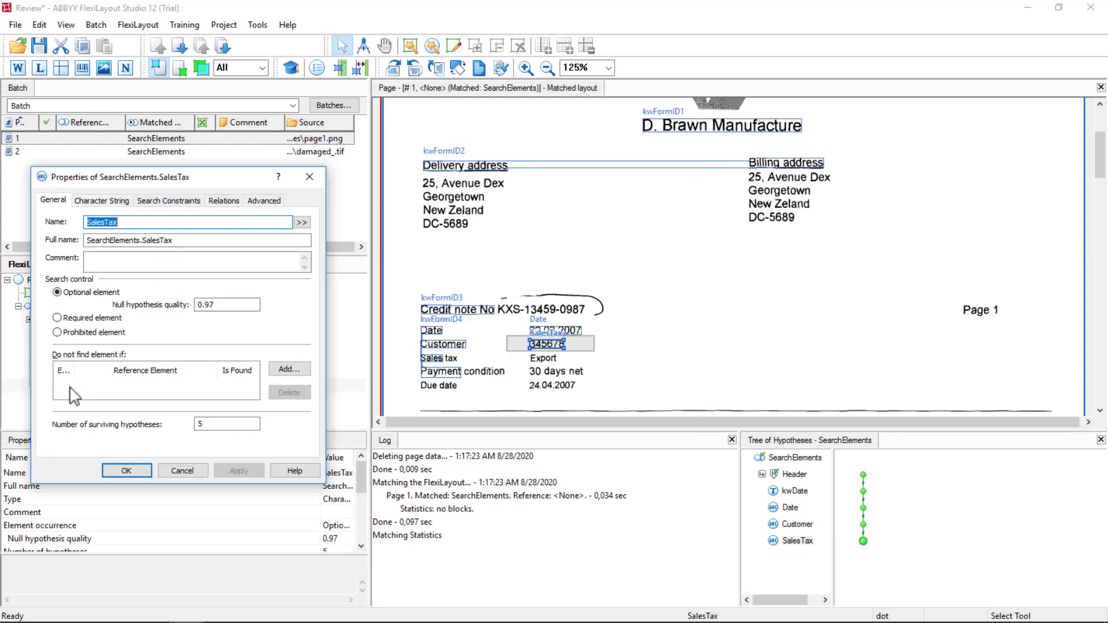
left_click(222, 201)
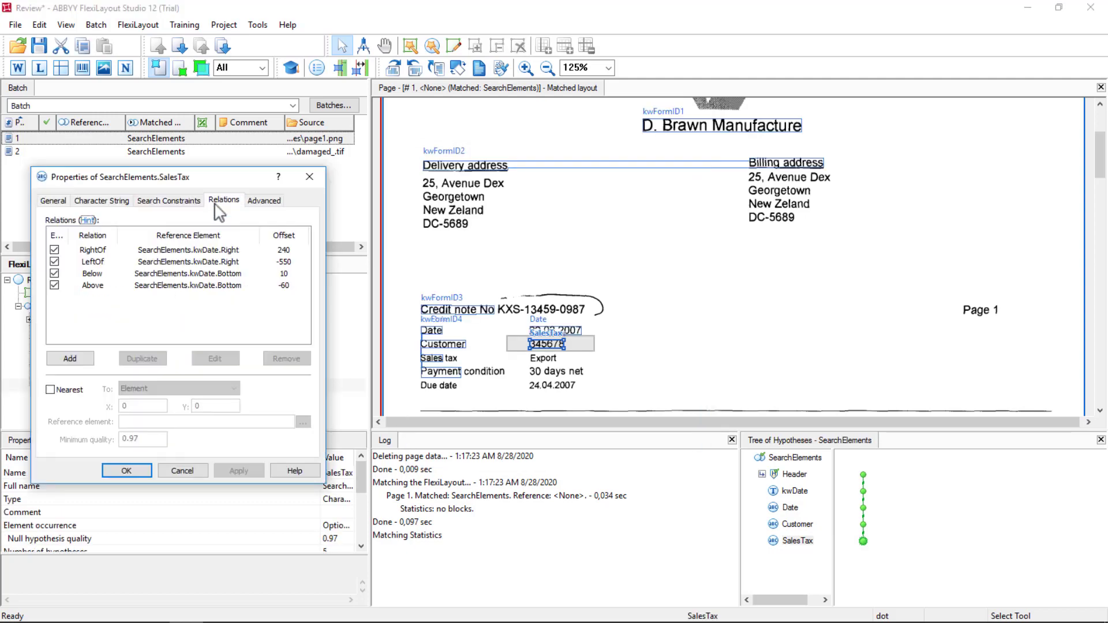
left_click(96, 252)
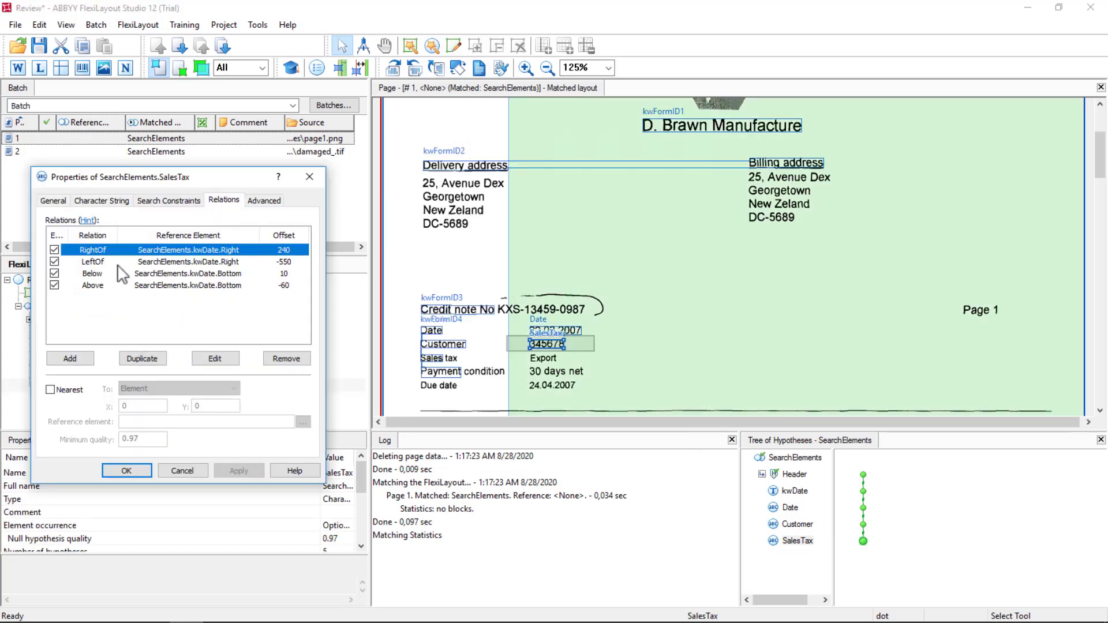
left_click(112, 265)
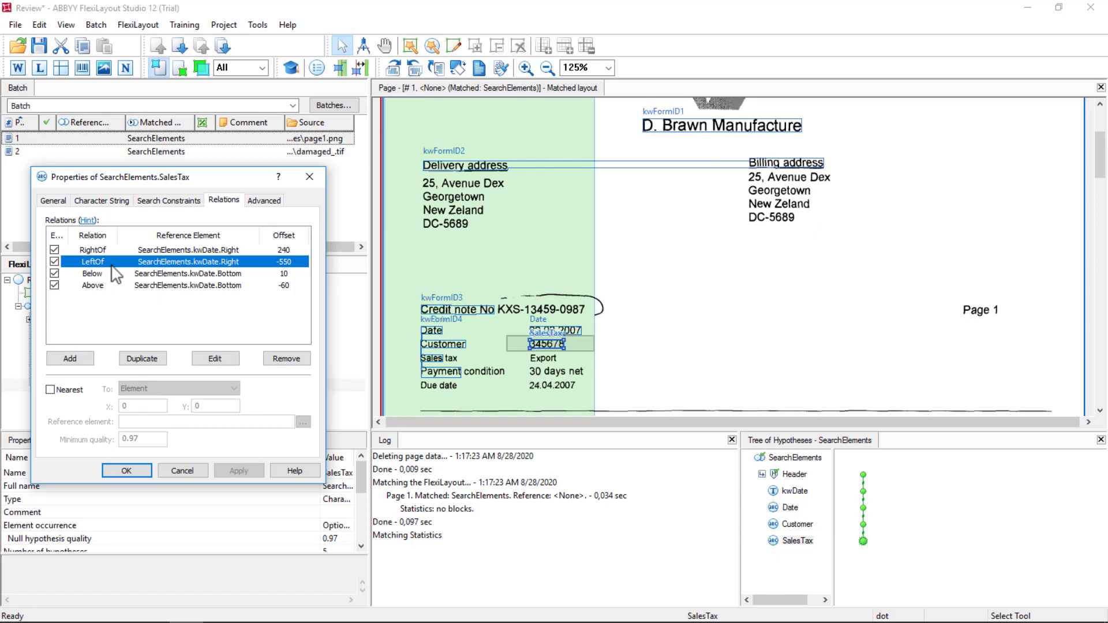
left_click(106, 274)
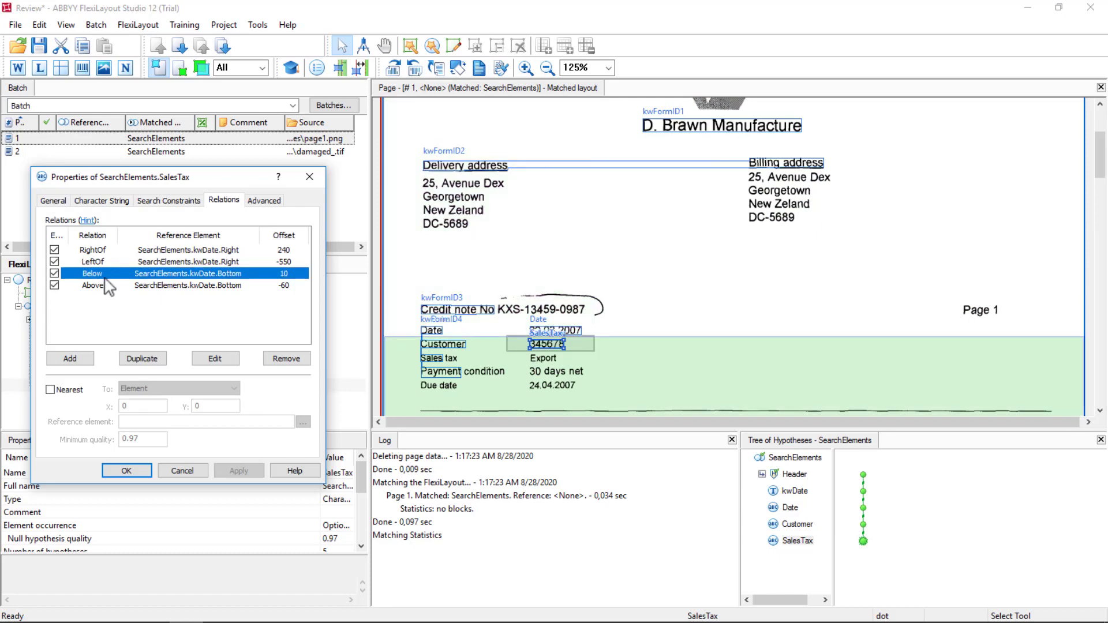
left_click(104, 284)
left_click(104, 276)
double_click(106, 274)
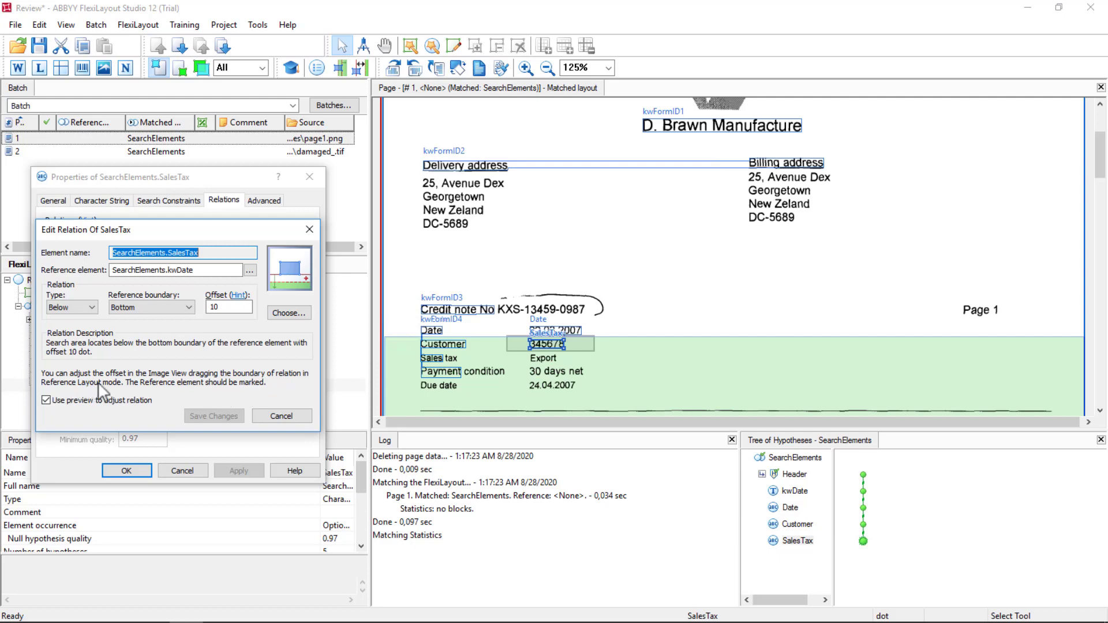
left_click(281, 416)
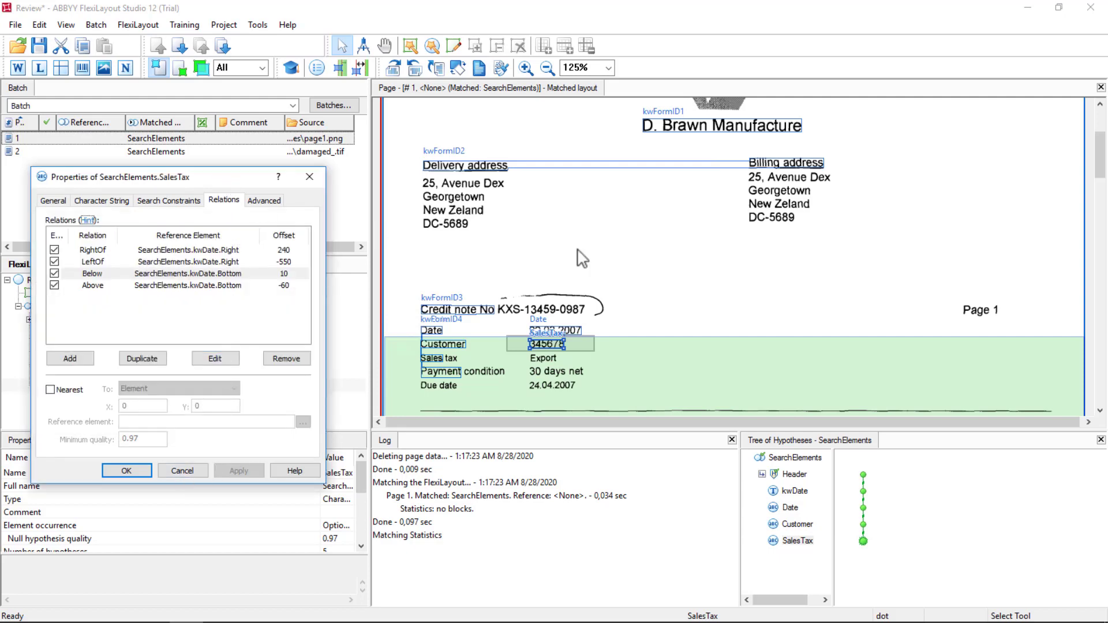
left_click_drag(173, 177, 864, 197)
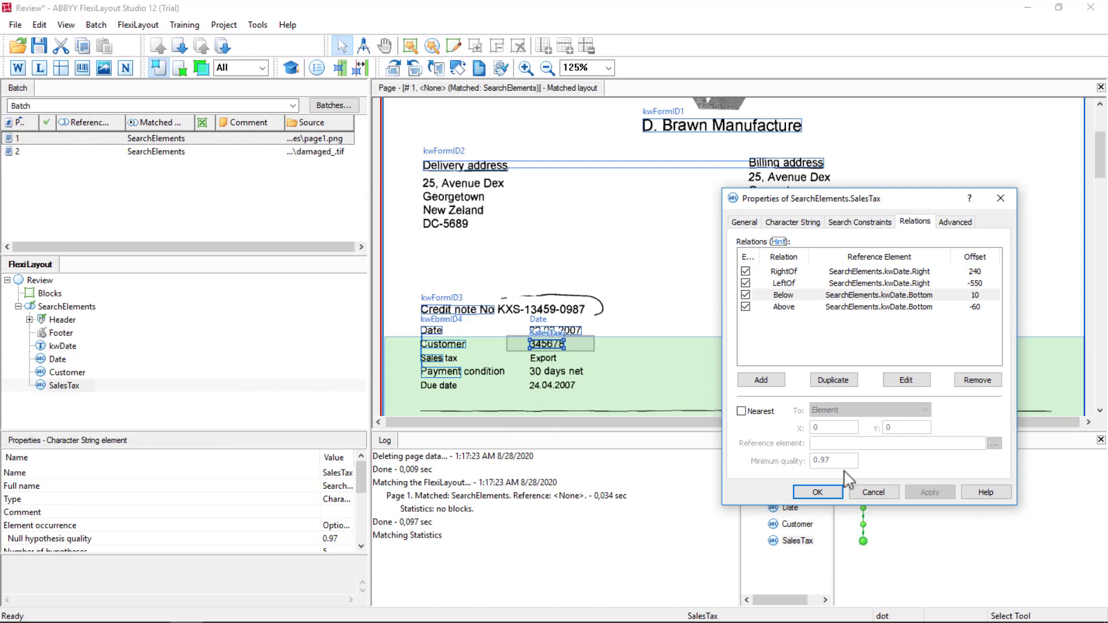
left_click(882, 493)
Copy the matched layout of page 1 to its reference layout
right_click(81, 141)
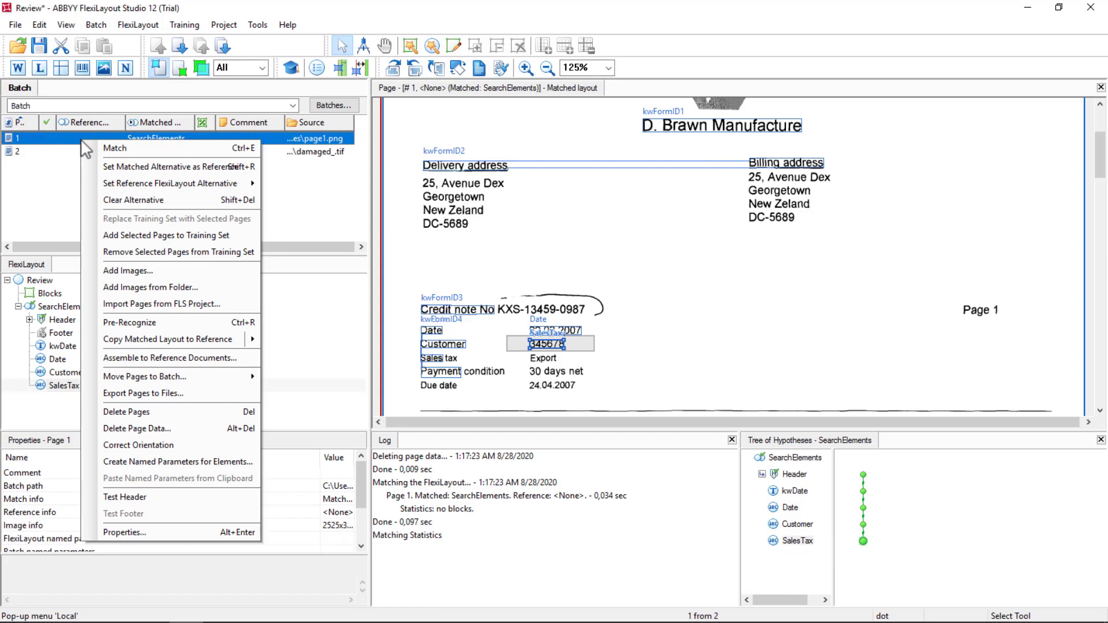
mouse_move(185, 338)
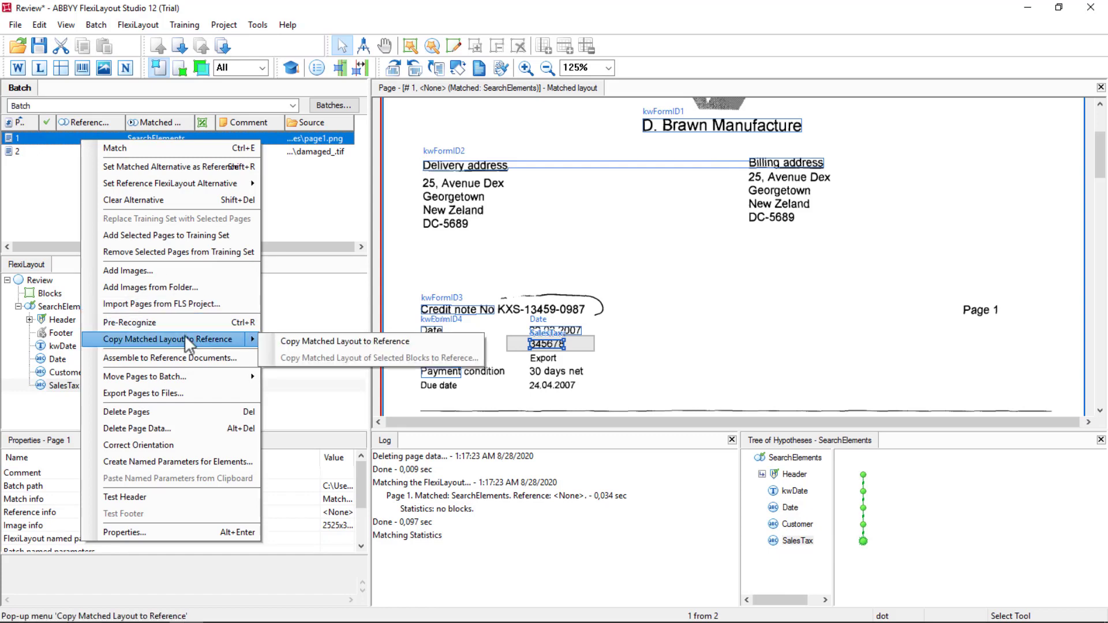
left_click(350, 343)
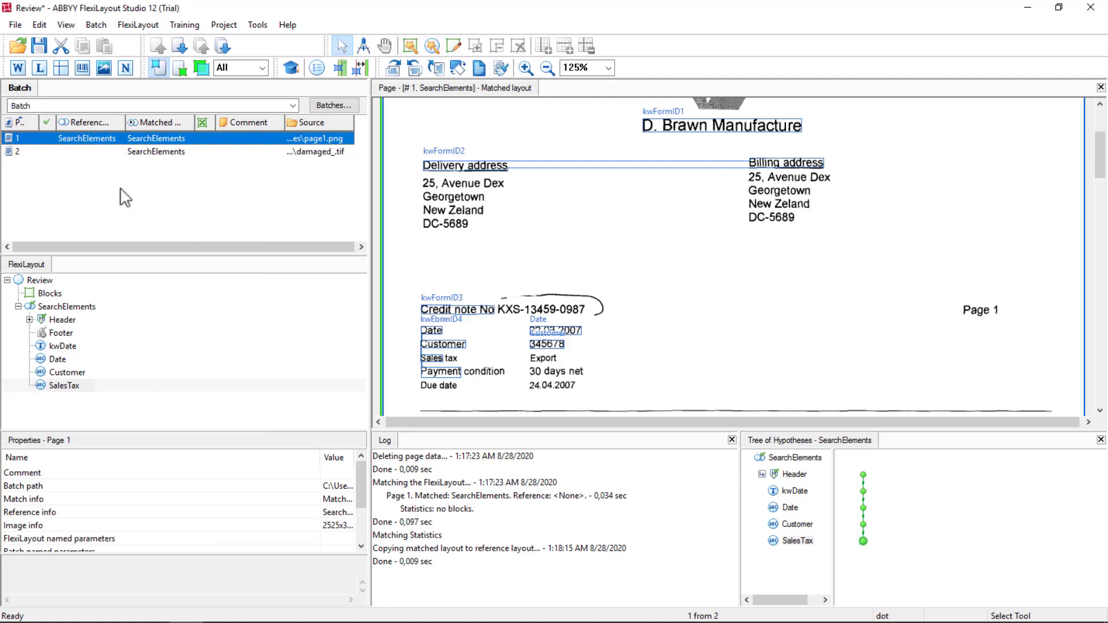
In the reference layout view, move the boundary of SalesTax's Below relation to an offset of 65 dots and save the relation
double_click(64, 387)
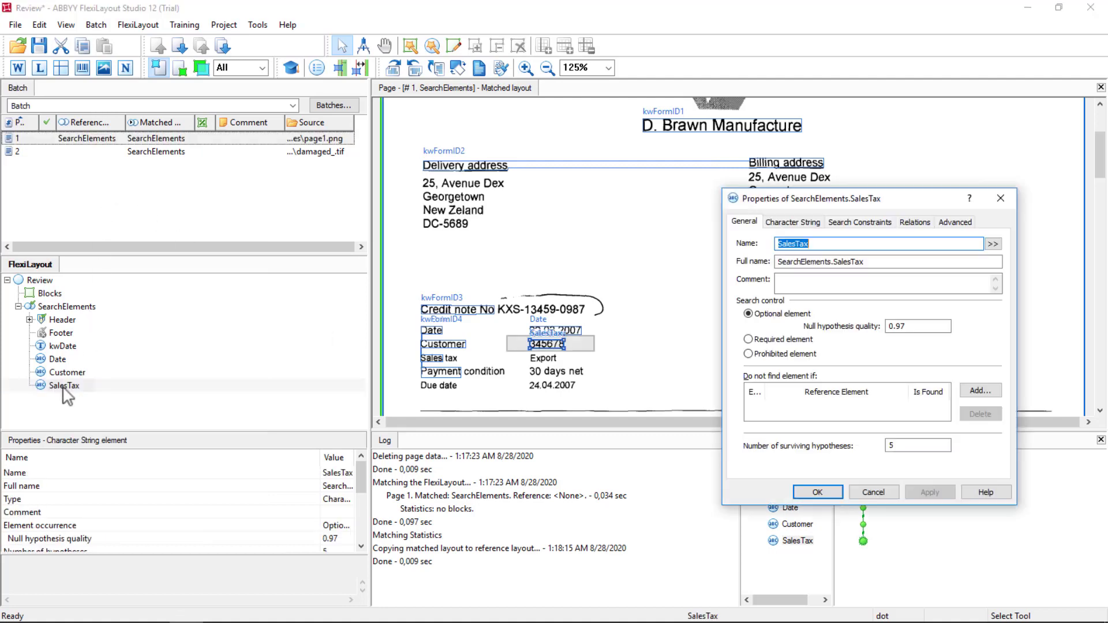
left_click(918, 224)
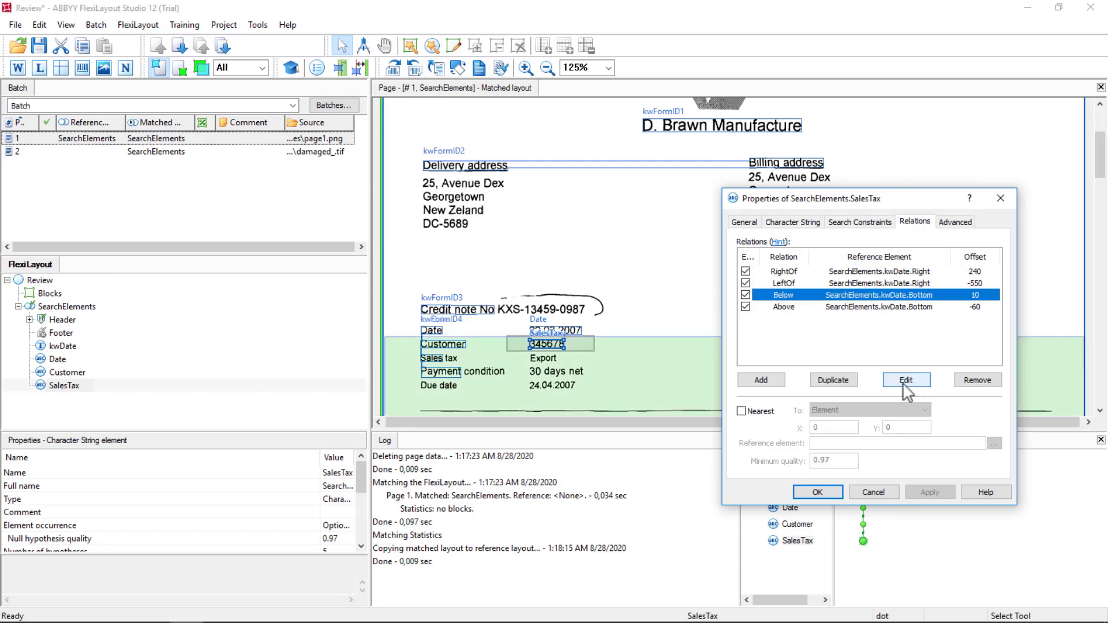
double_click(798, 294)
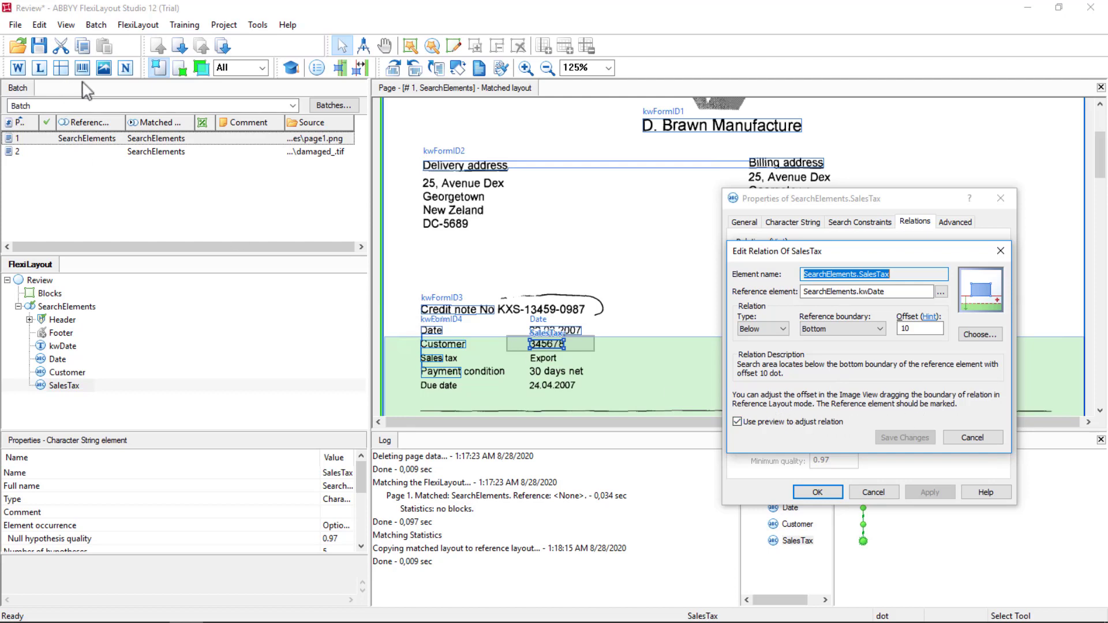
left_click(182, 69)
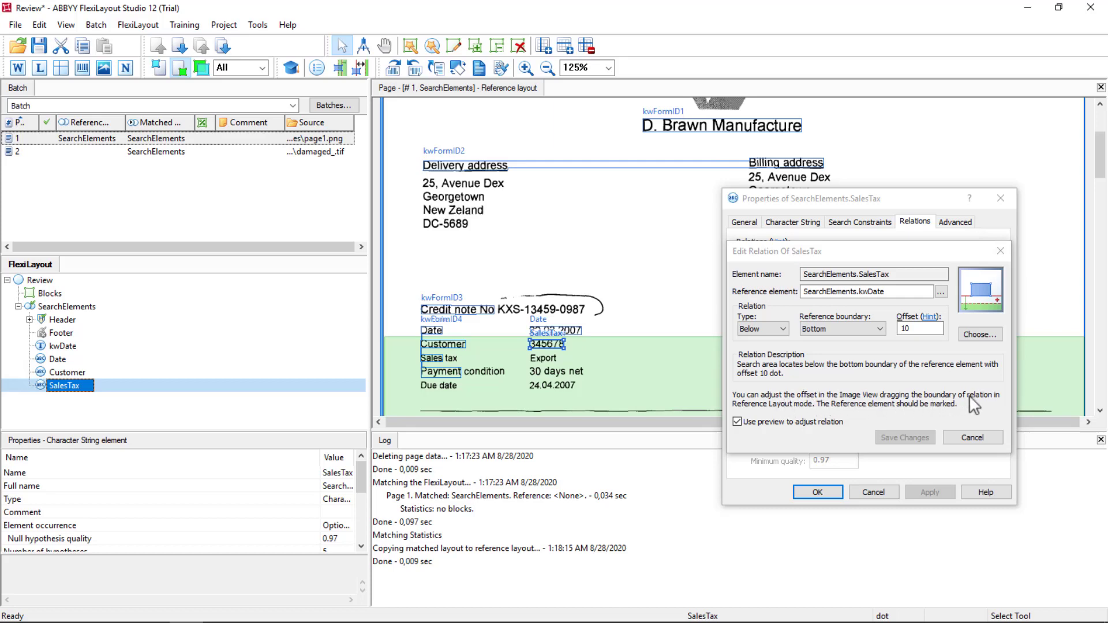
left_click(629, 339)
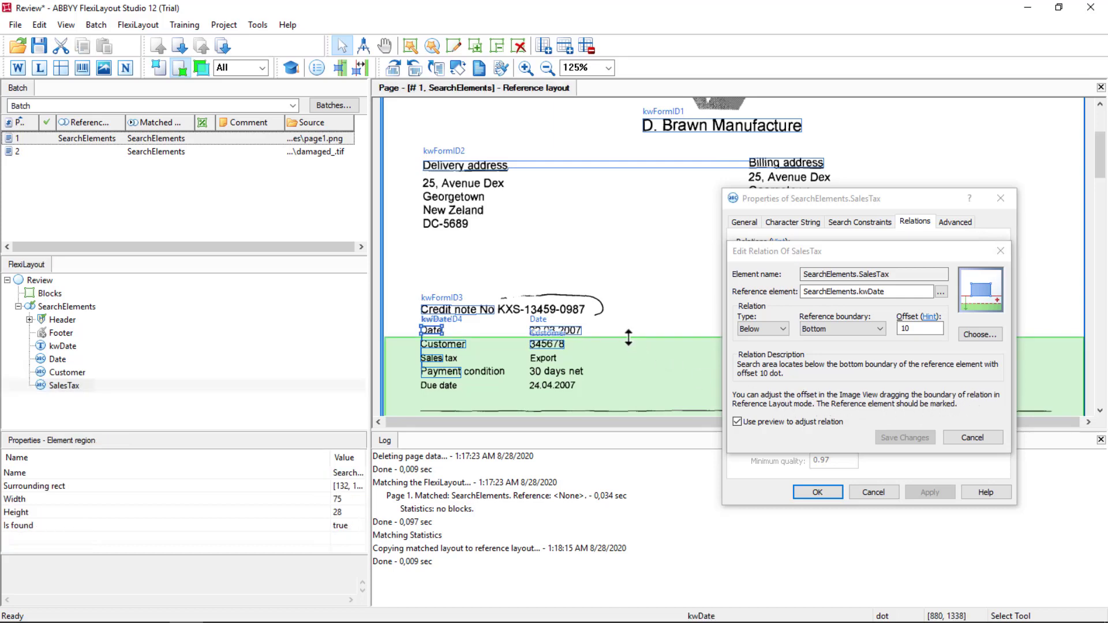
left_click_drag(628, 337, 626, 353)
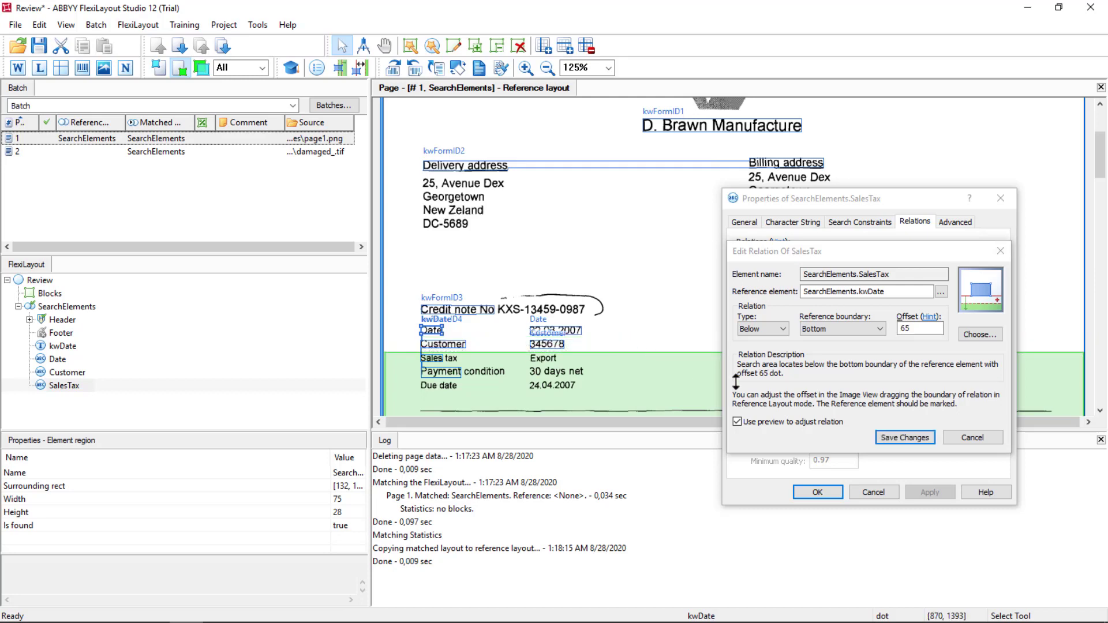
left_click(914, 438)
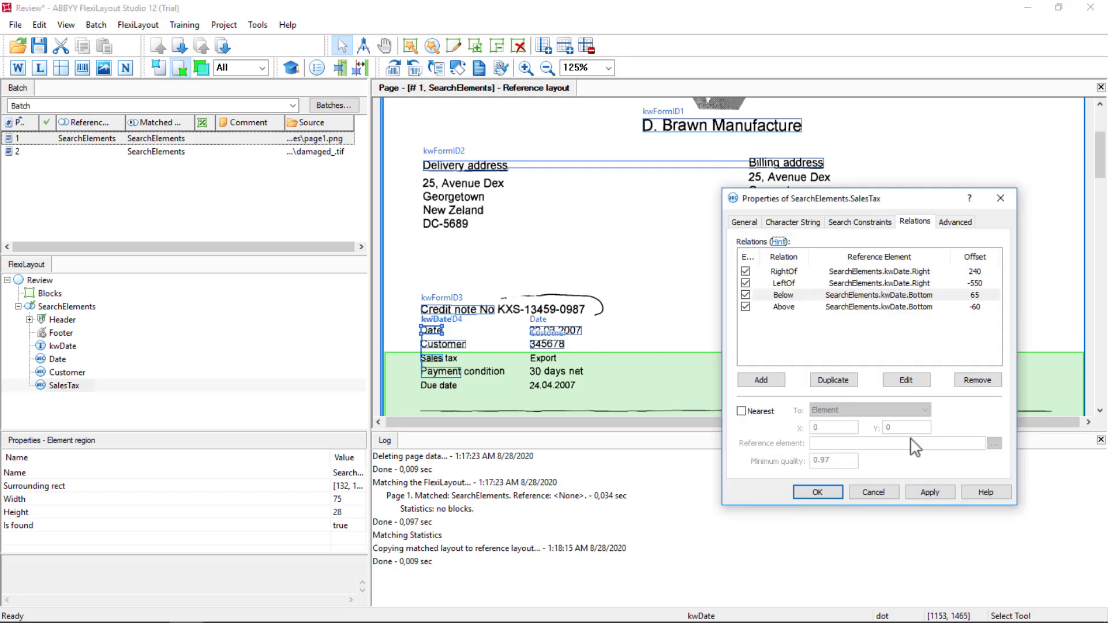
Move the boundary of SalesTax's Above relation to an offset of -112 dots, then apply and close the element's properties
left_click(782, 309)
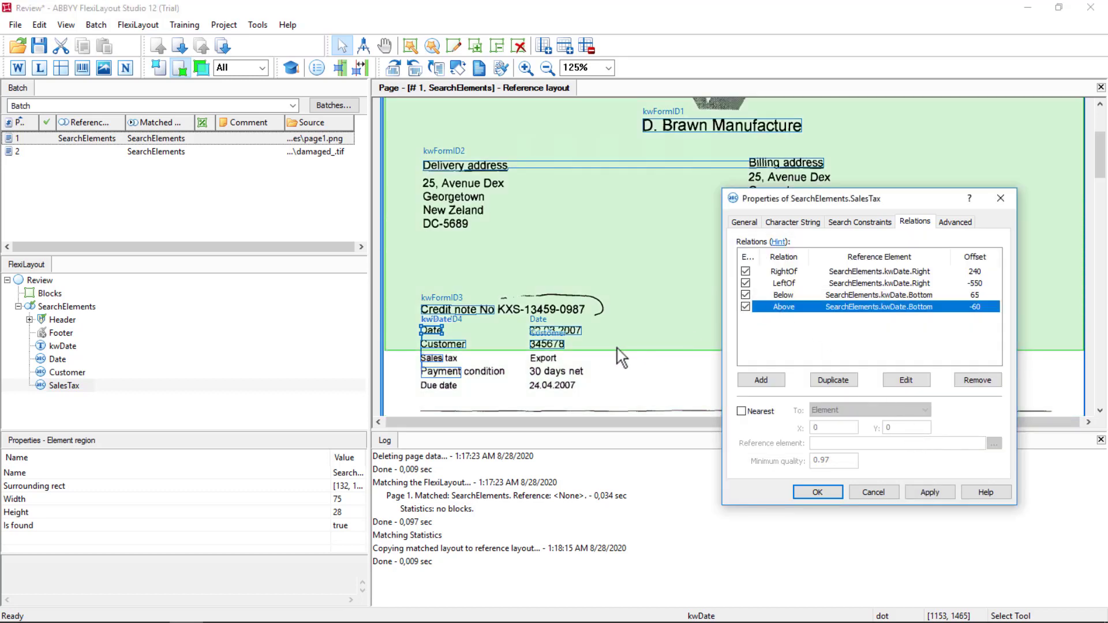
left_click_drag(598, 359, 595, 365)
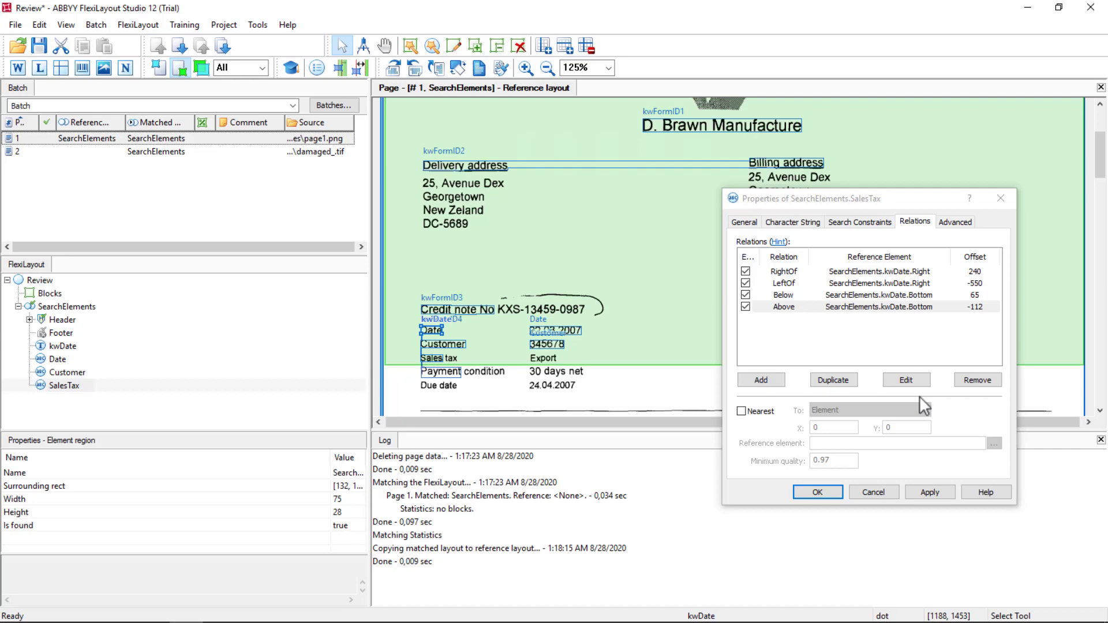
left_click(931, 492)
left_click(817, 492)
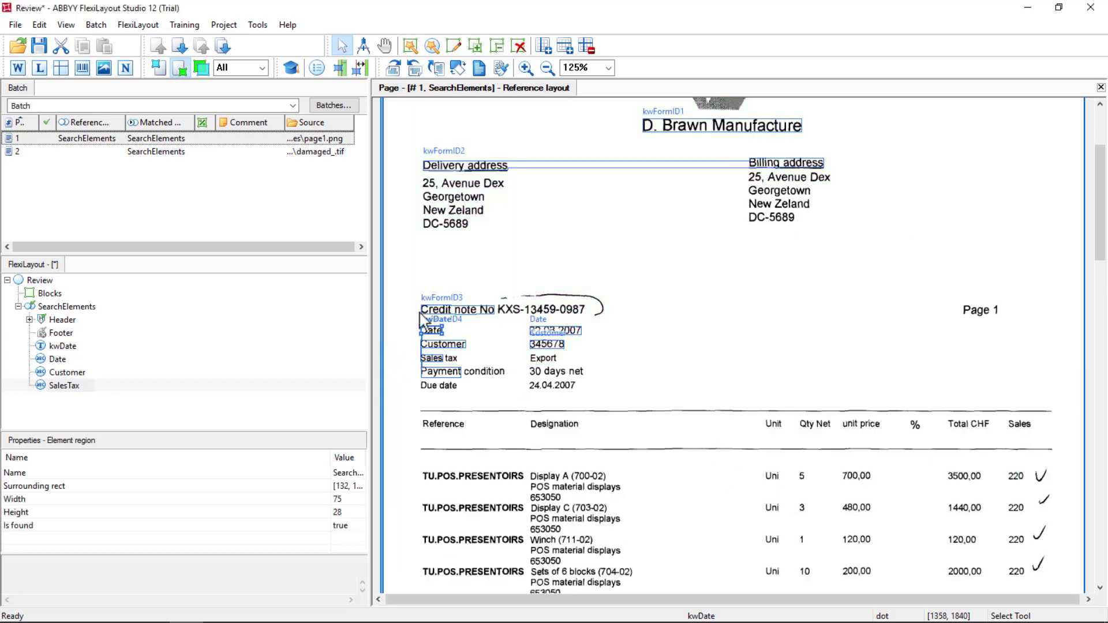
Match page 1 again and examine where the Date, Customer and SalesTax hypotheses fall on the page
right_click(133, 138)
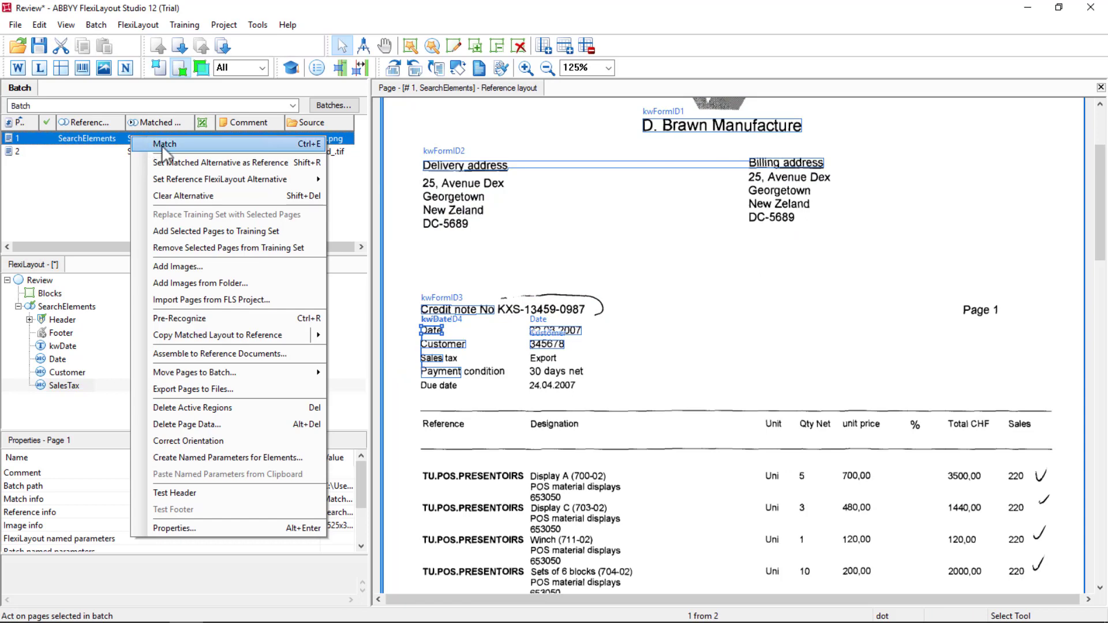
left_click(162, 148)
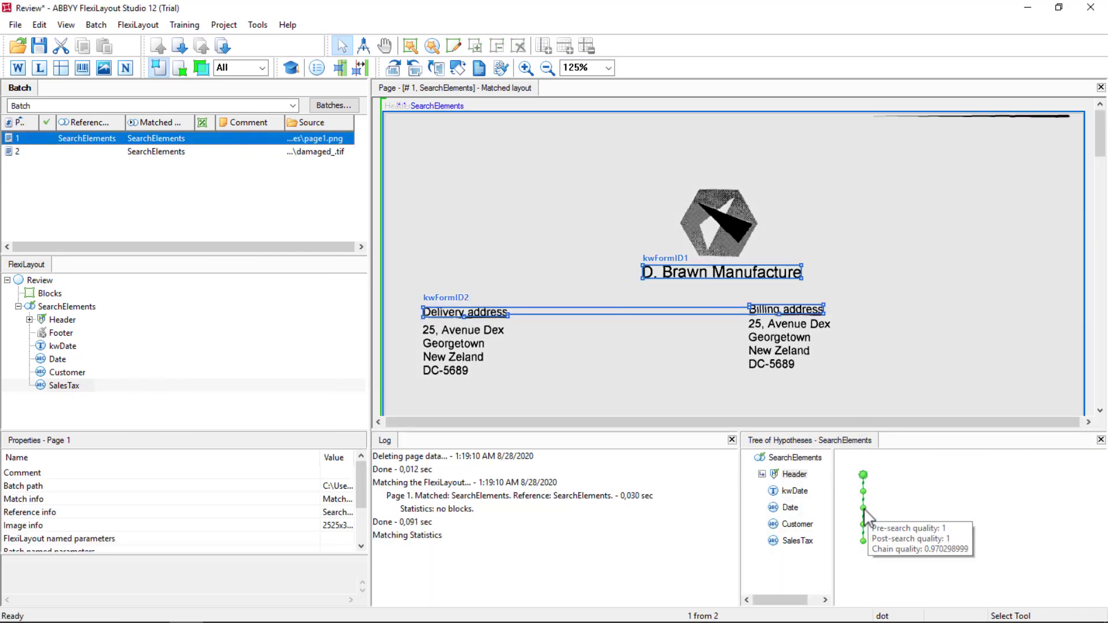
left_click(863, 509)
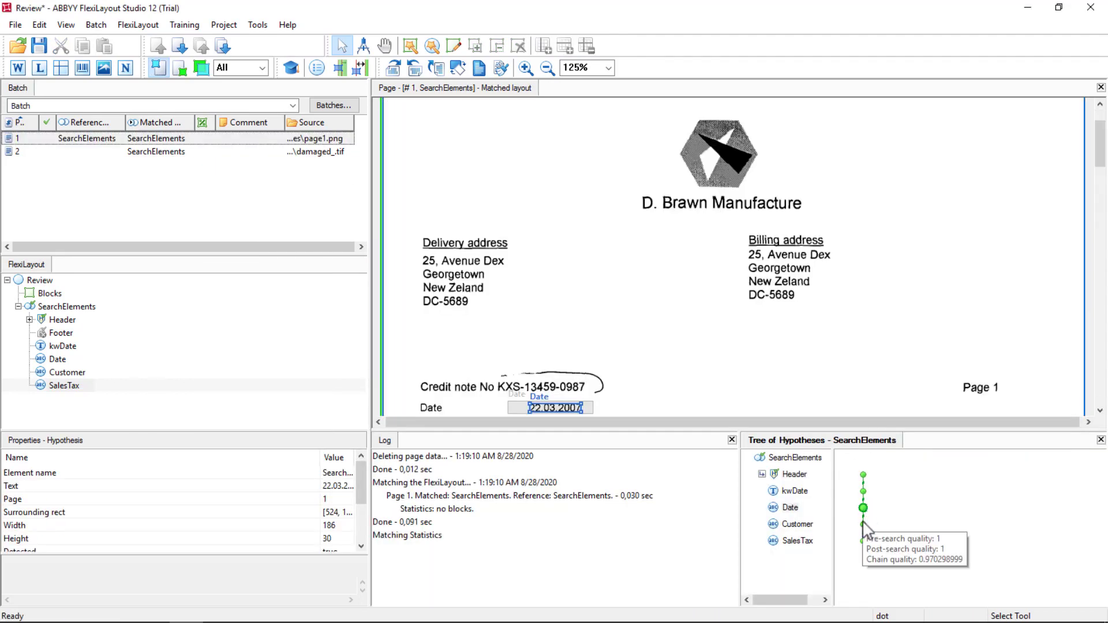
left_click(864, 525)
left_click(865, 541)
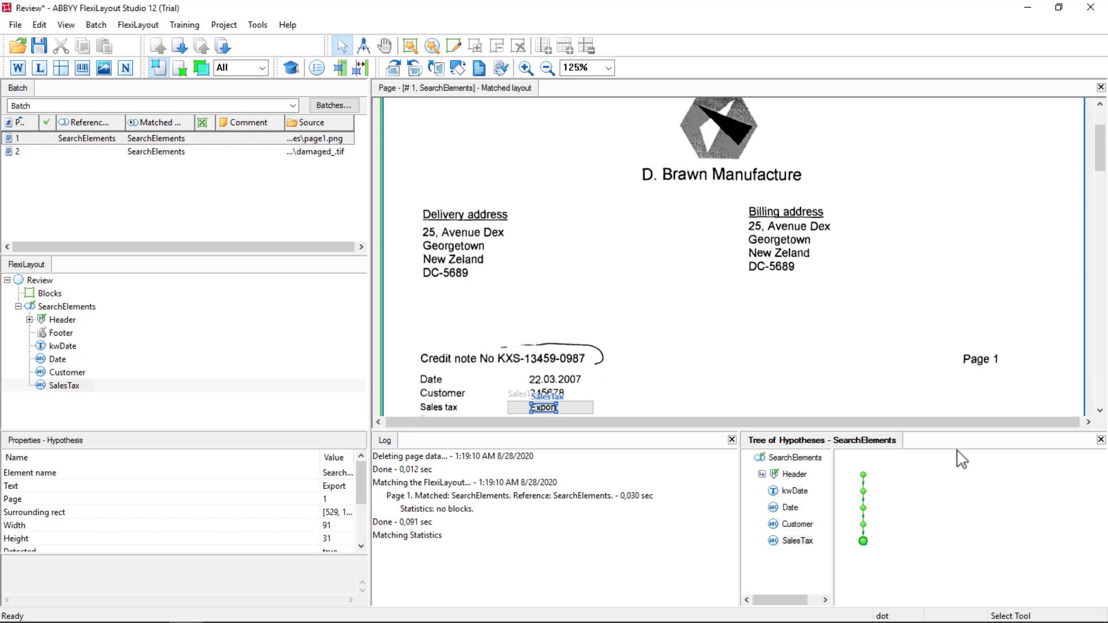
left_click(1101, 411)
left_click(1100, 411)
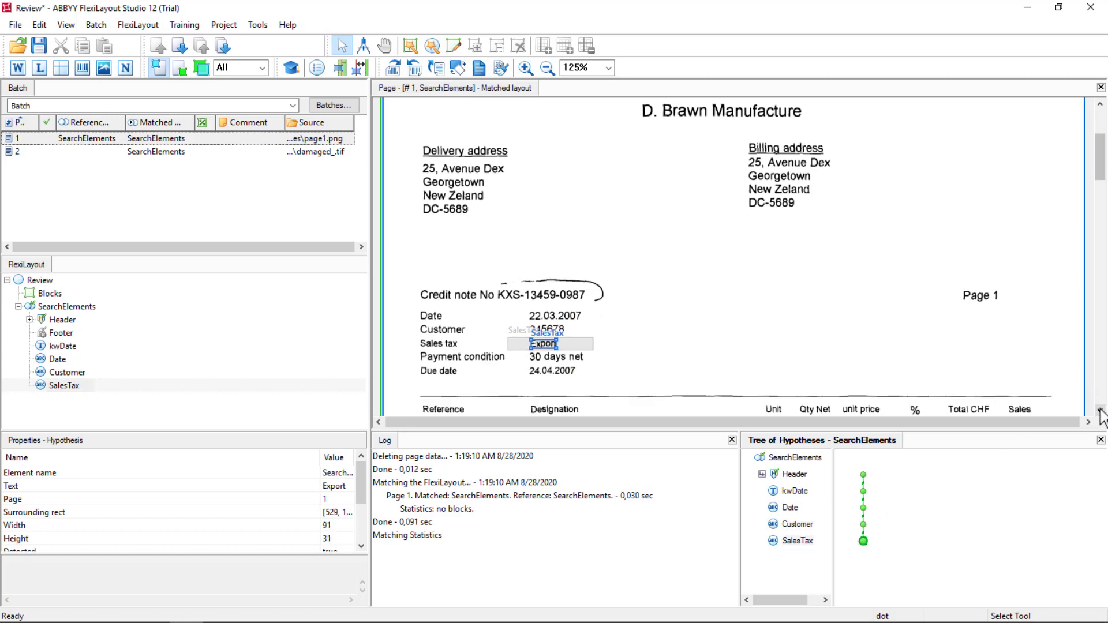